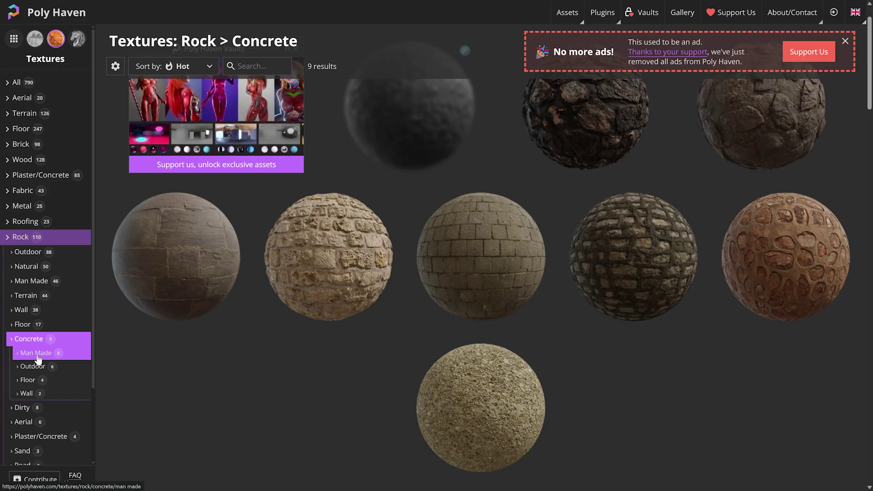
Step: Browse the Rock > Outdoor textures and open the Rock 01 texture page
{"action": "left_click", "coordinate": [37, 357]}
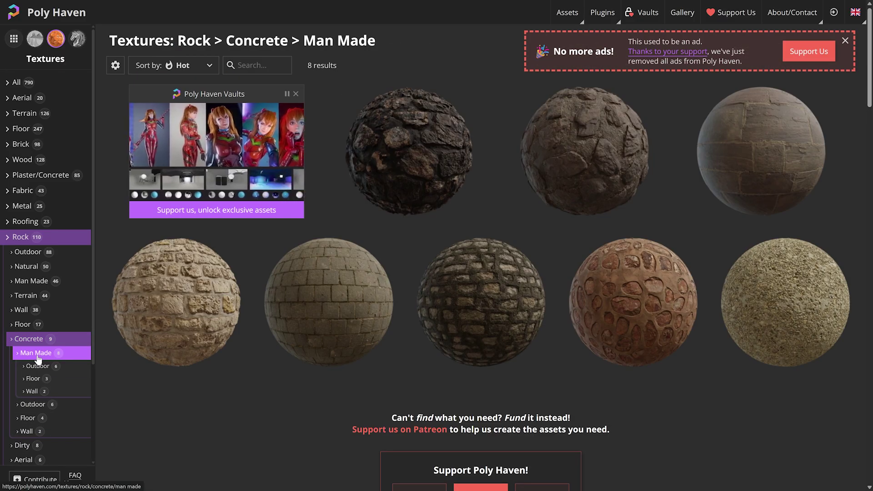
{"action": "left_click", "coordinate": [44, 341]}
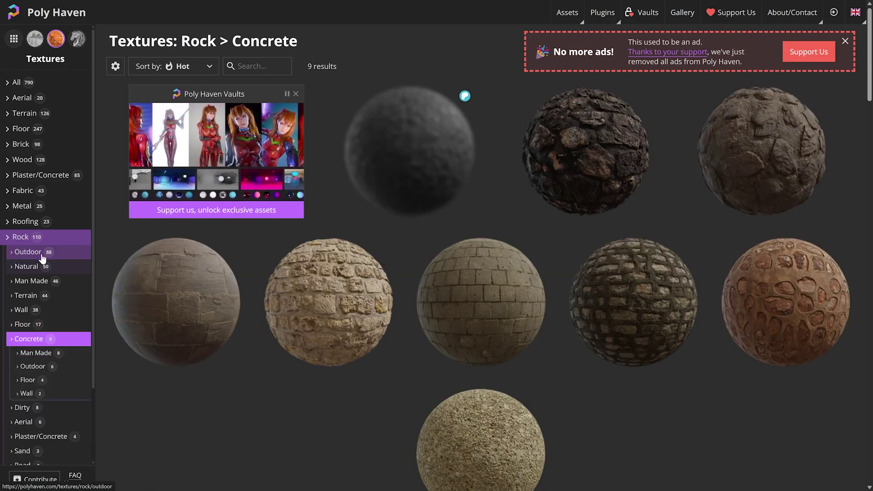
{"action": "left_click", "coordinate": [18, 252]}
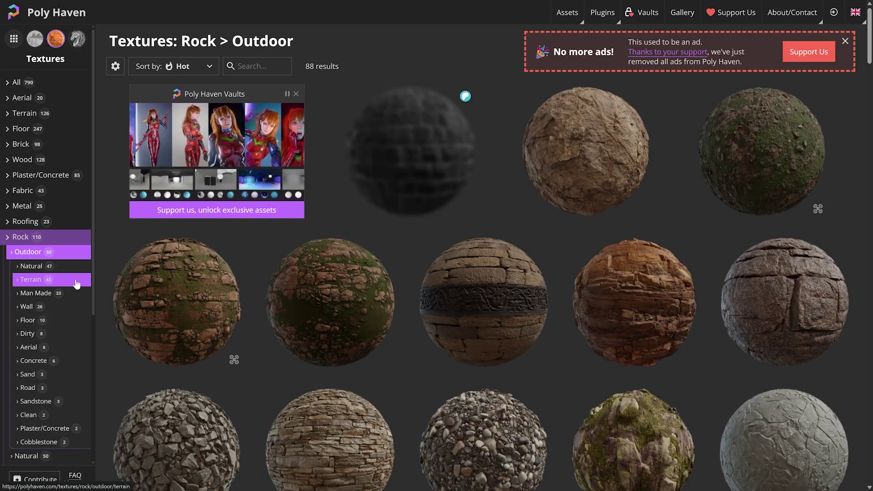
{"action": "scroll", "coordinate": [521, 241], "scroll_direction": "down", "scroll_amount": 2}
{"action": "scroll", "coordinate": [521, 241], "scroll_direction": "down", "scroll_amount": 10}
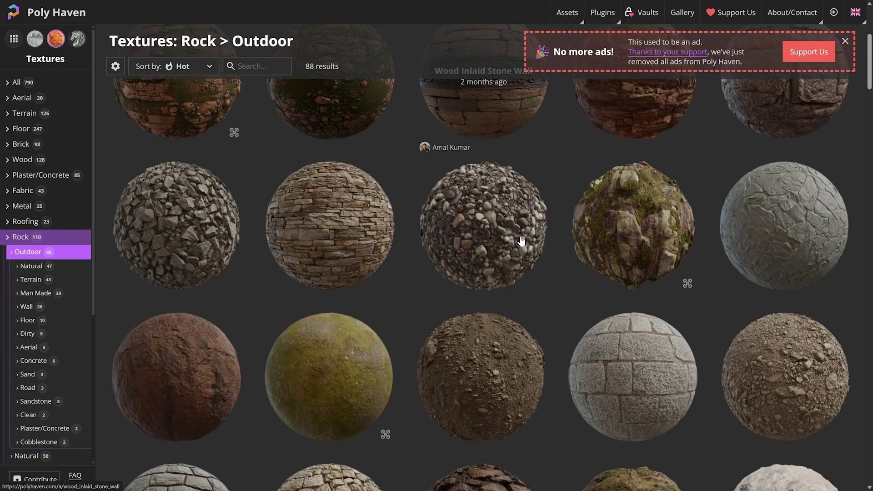
{"action": "scroll", "coordinate": [520, 241], "scroll_direction": "down", "scroll_amount": 6}
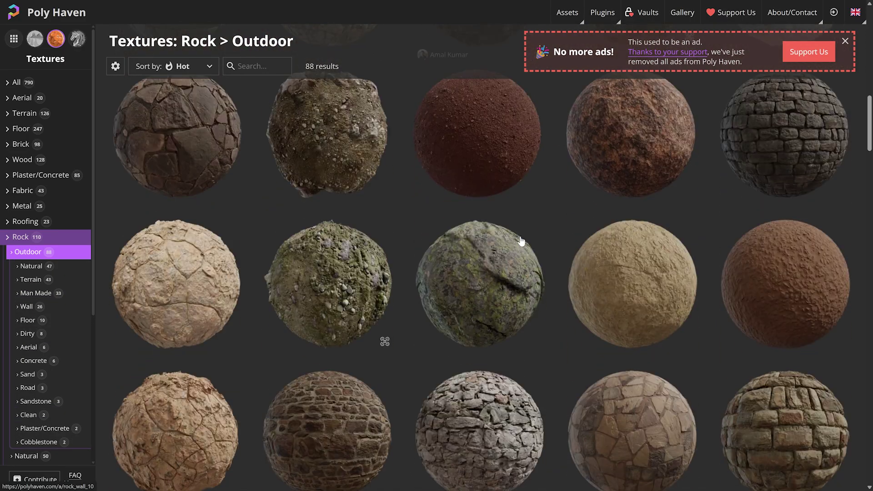
{"action": "scroll", "coordinate": [521, 241], "scroll_direction": "down", "scroll_amount": 8}
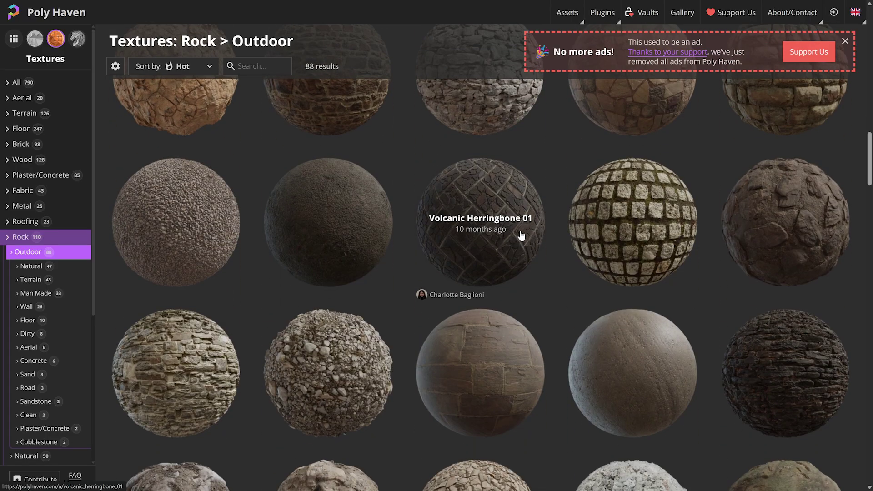
{"action": "scroll", "coordinate": [524, 198], "scroll_direction": "down", "scroll_amount": 4}
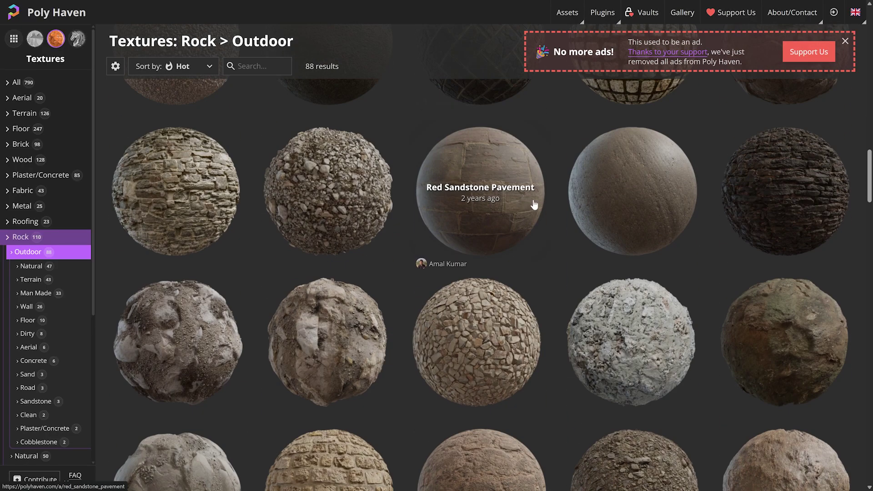
{"action": "left_click", "coordinate": [667, 195]}
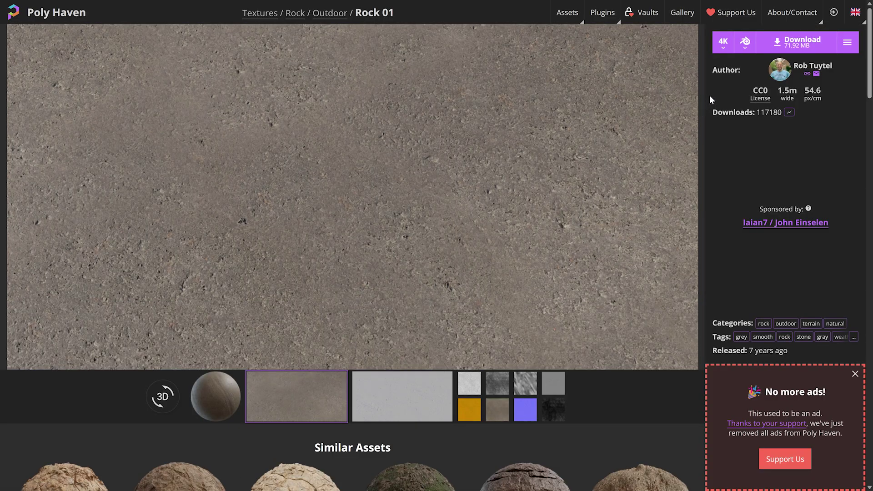
Step: Download the Rock 01 texture as a 4K glTF and import rock_01_4k.gltf into the KeyShot scene
{"action": "left_click", "coordinate": [745, 43]}
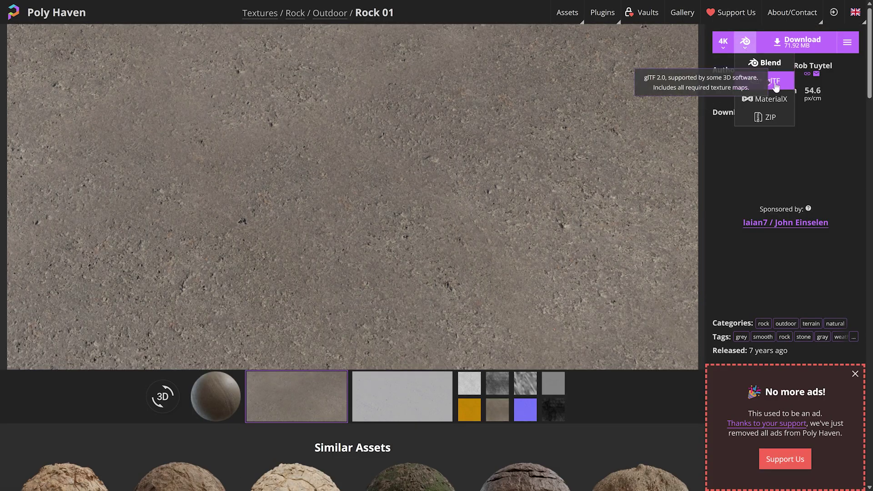
{"action": "left_click", "coordinate": [776, 82]}
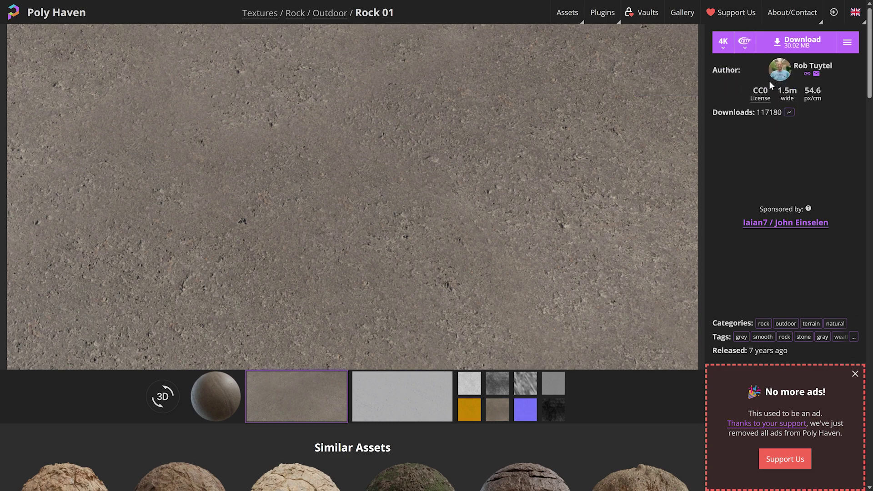
{"action": "left_click", "coordinate": [796, 42]}
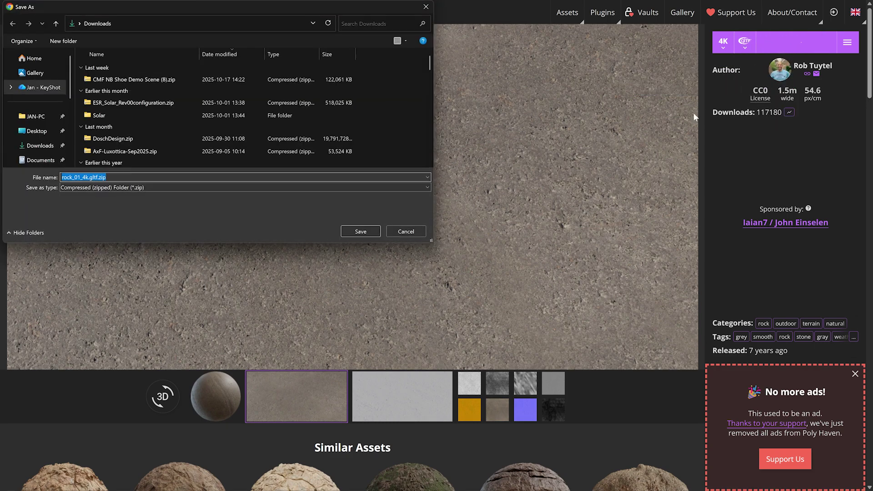
{"action": "left_click", "coordinate": [361, 230]}
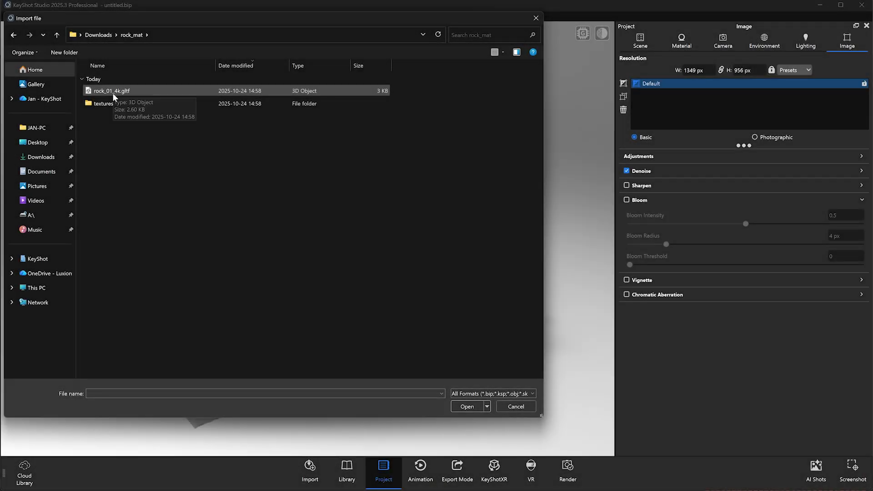
{"action": "double_click", "coordinate": [113, 91]}
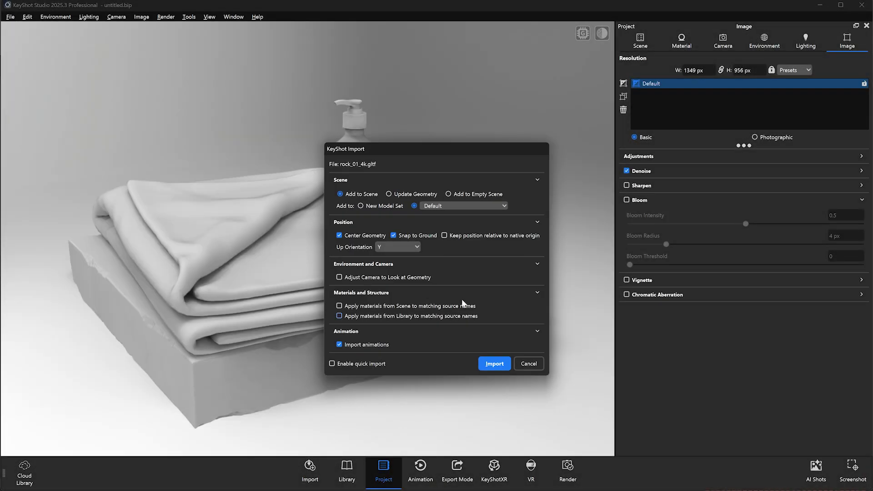
{"action": "left_click", "coordinate": [495, 364]}
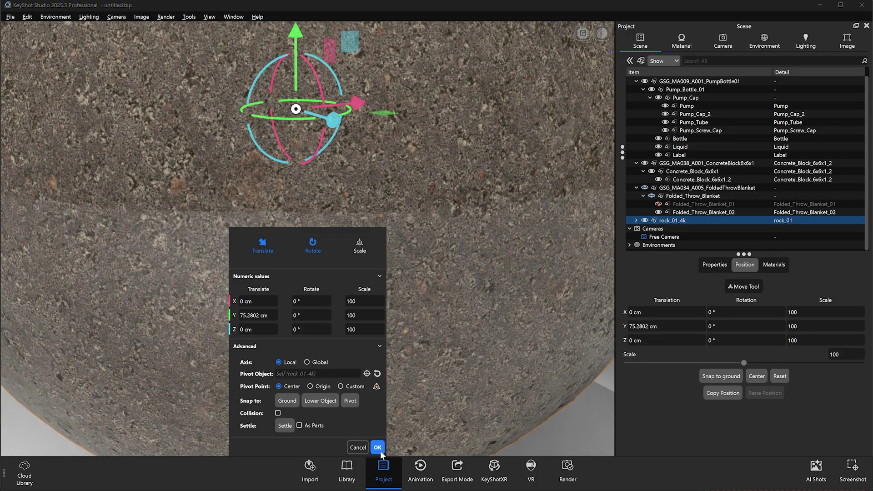
Step: Copy the rock_01 material from the imported sphere onto the concrete block and hide the rock_01_4k sphere
{"action": "left_click", "coordinate": [376, 447]}
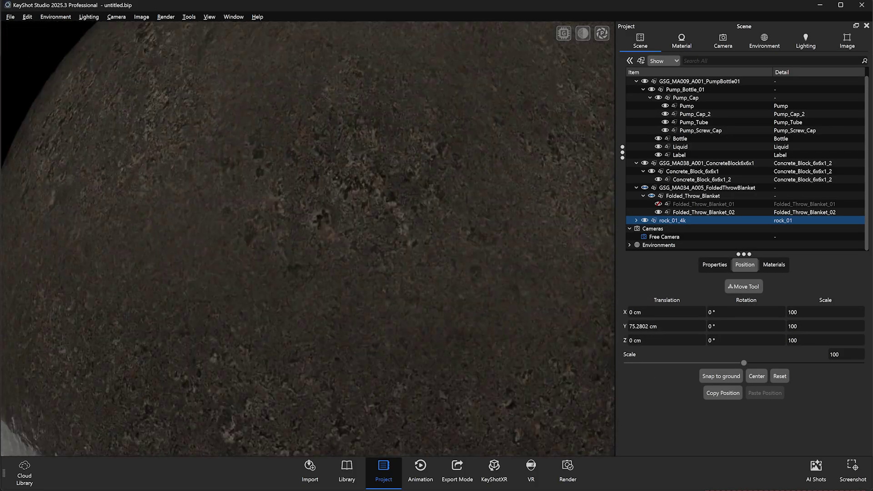
{"action": "scroll", "coordinate": [336, 257], "scroll_direction": "down", "scroll_amount": 3}
{"action": "scroll", "coordinate": [334, 255], "scroll_direction": "up", "scroll_amount": 3}
{"action": "scroll", "coordinate": [334, 255], "scroll_direction": "down", "scroll_amount": 3}
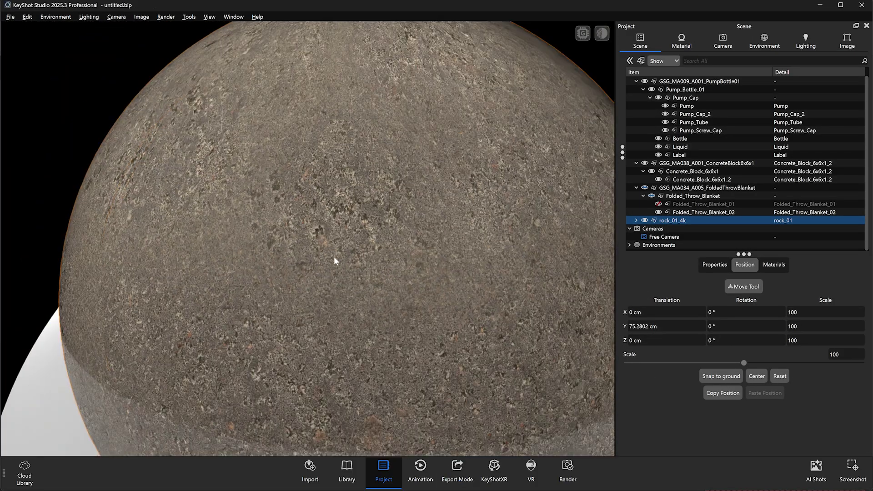
{"action": "scroll", "coordinate": [333, 256], "scroll_direction": "down", "scroll_amount": 3}
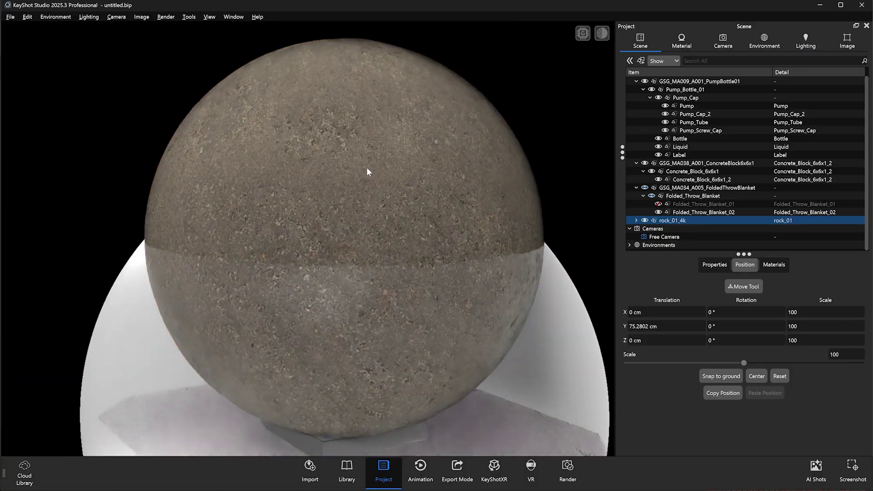
{"action": "left_click_drag", "start_coordinate": [363, 145], "coordinate": [377, 87]}
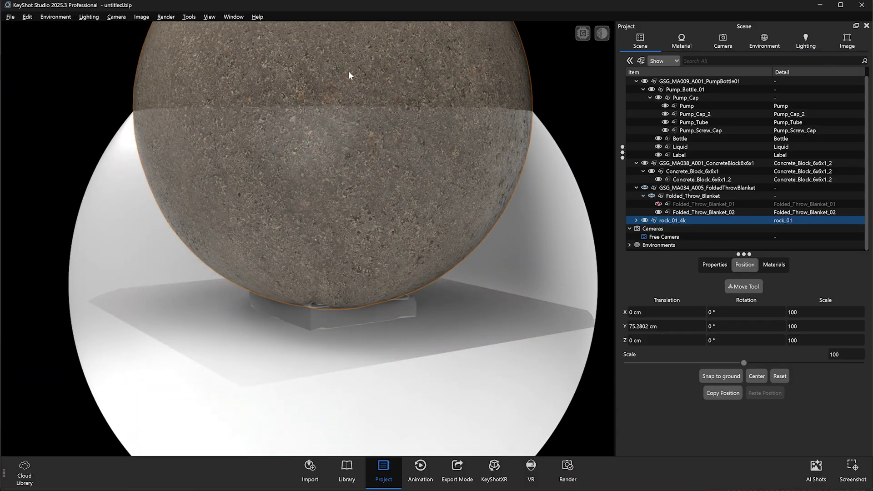
{"action": "right_click", "coordinate": [313, 319], "text": "shift"}
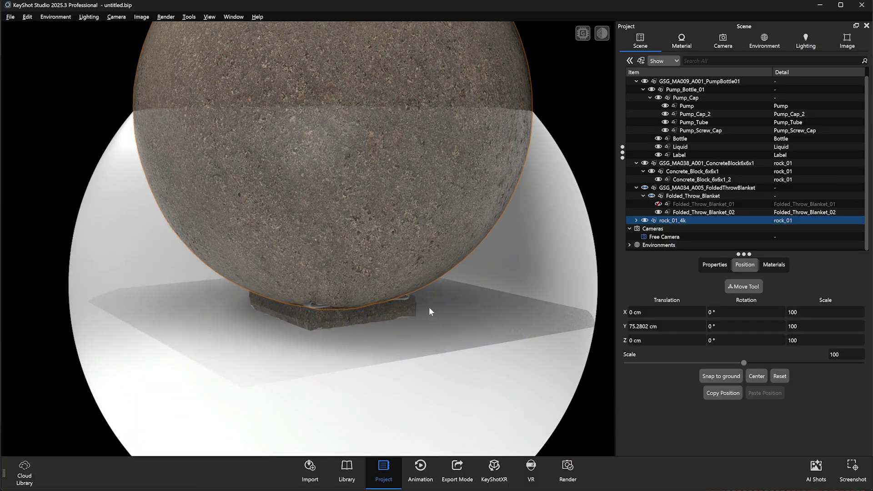
{"action": "scroll", "coordinate": [331, 325], "scroll_direction": "up", "scroll_amount": 3}
{"action": "middle_click_drag", "start_coordinate": [328, 361], "coordinate": [312, 170]}
{"action": "left_click_drag", "start_coordinate": [312, 214], "coordinate": [317, 237]}
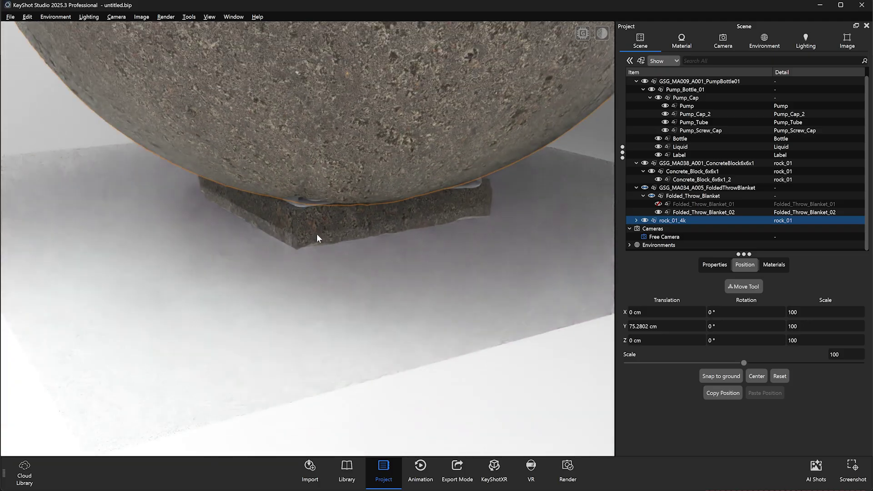
{"action": "left_click", "coordinate": [644, 221]}
{"action": "scroll", "coordinate": [364, 215], "scroll_direction": "up", "scroll_amount": 5}
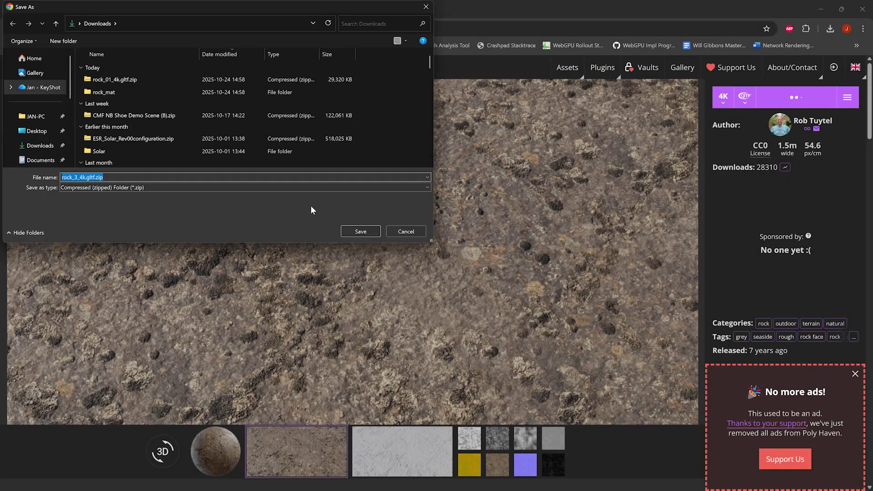
Step: Save the 4K glTF download rock_3_4k.gltf.zip and import rock_3_4k.gltf into the KeyShot scene
{"action": "left_click", "coordinate": [363, 229]}
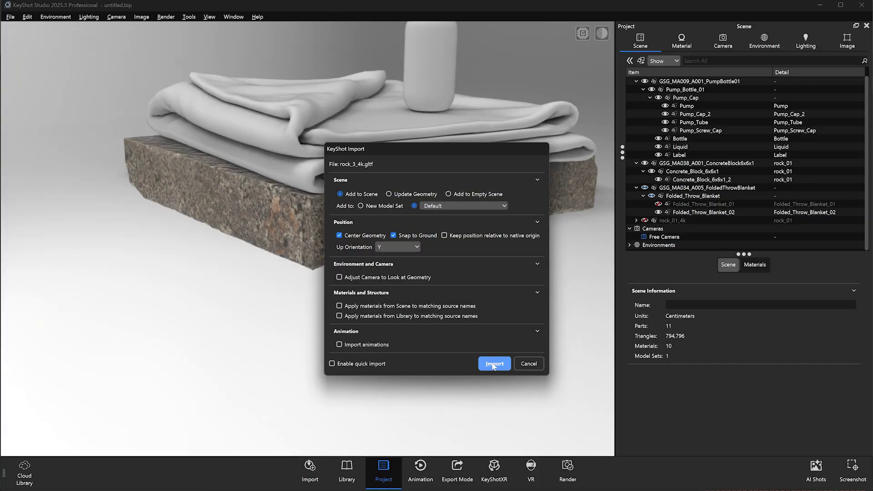
{"action": "left_click", "coordinate": [493, 363]}
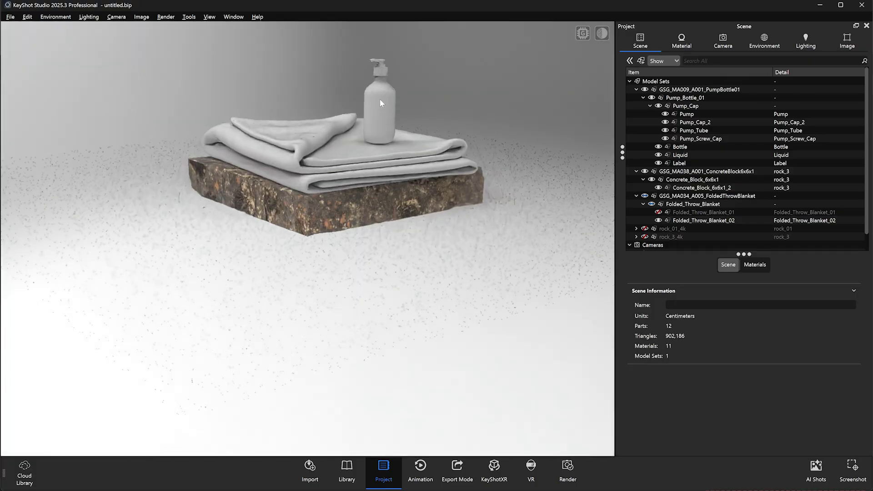
Step: Scale down the base color texture of the concrete block's rock_3 material to a UV width and height of 0.13
{"action": "scroll", "coordinate": [377, 127], "scroll_direction": "up", "scroll_amount": 5}
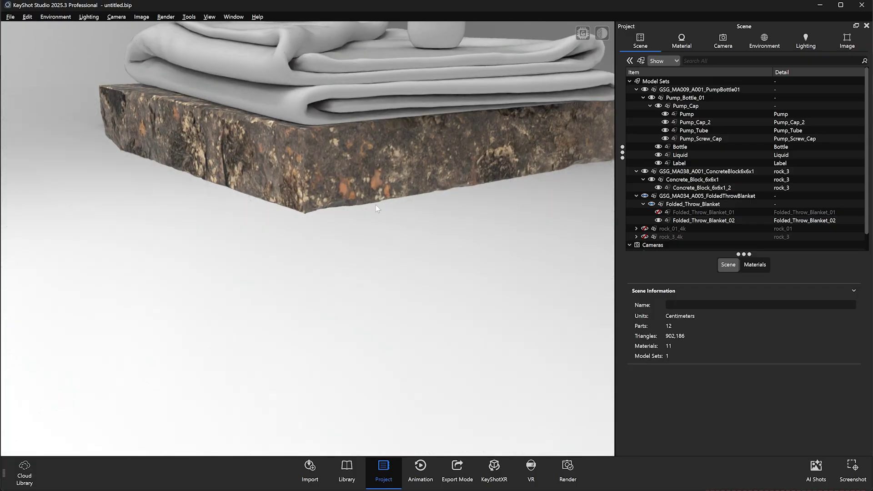
{"action": "middle_click_drag", "start_coordinate": [430, 214], "coordinate": [444, 303]}
{"action": "left_click_drag", "start_coordinate": [443, 303], "coordinate": [368, 314]}
{"action": "double_click", "coordinate": [359, 331]}
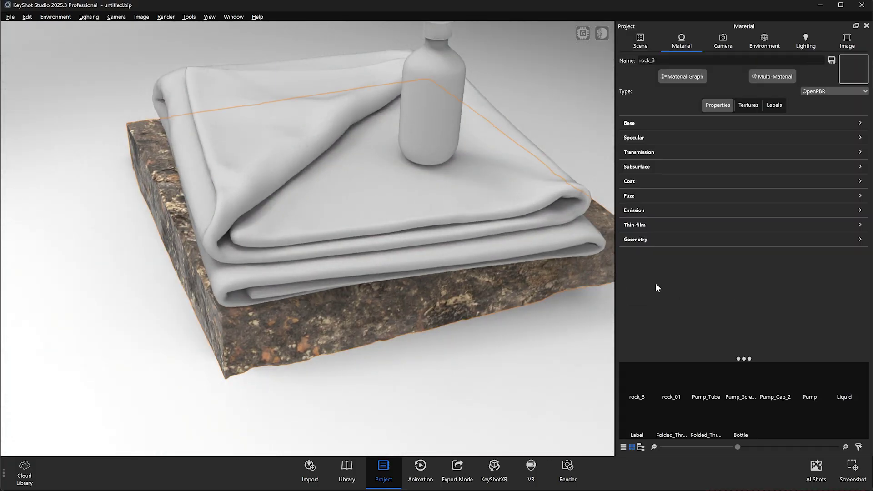
{"action": "left_click", "coordinate": [750, 108]}
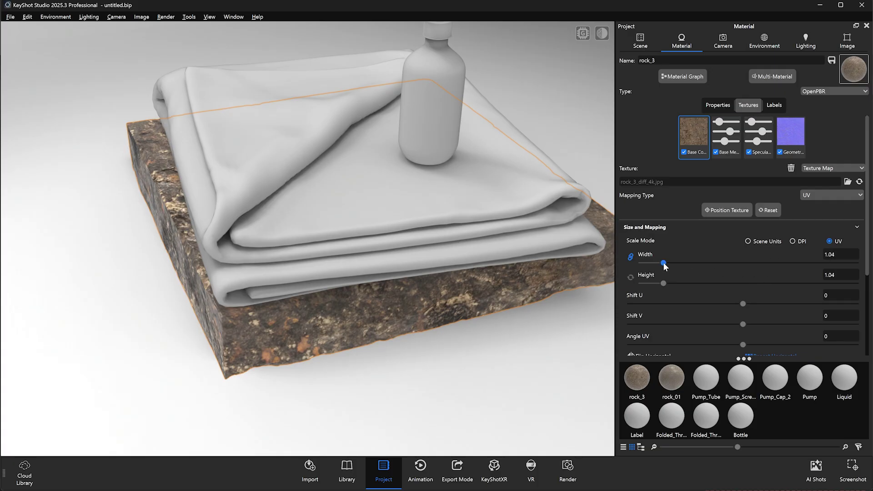
{"action": "left_click_drag", "start_coordinate": [664, 264], "coordinate": [644, 267]}
{"action": "scroll", "coordinate": [433, 351], "scroll_direction": "up", "scroll_amount": 10}
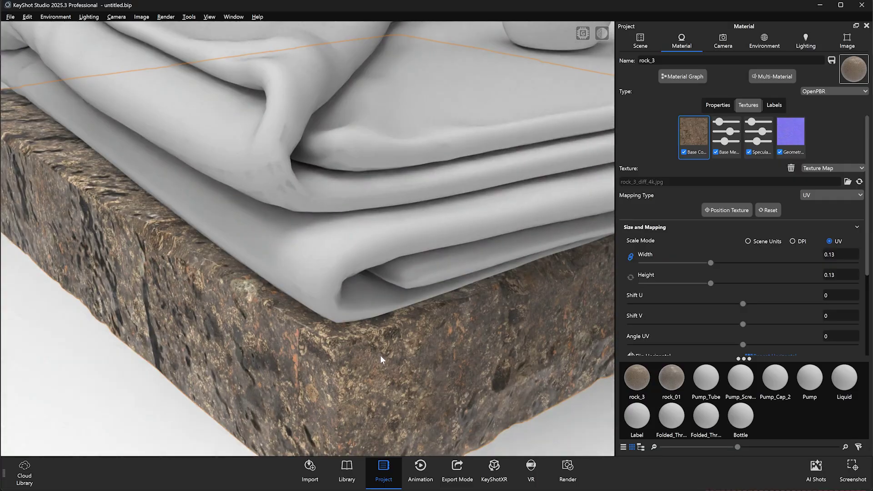
{"action": "scroll", "coordinate": [380, 356], "scroll_direction": "down", "scroll_amount": 10}
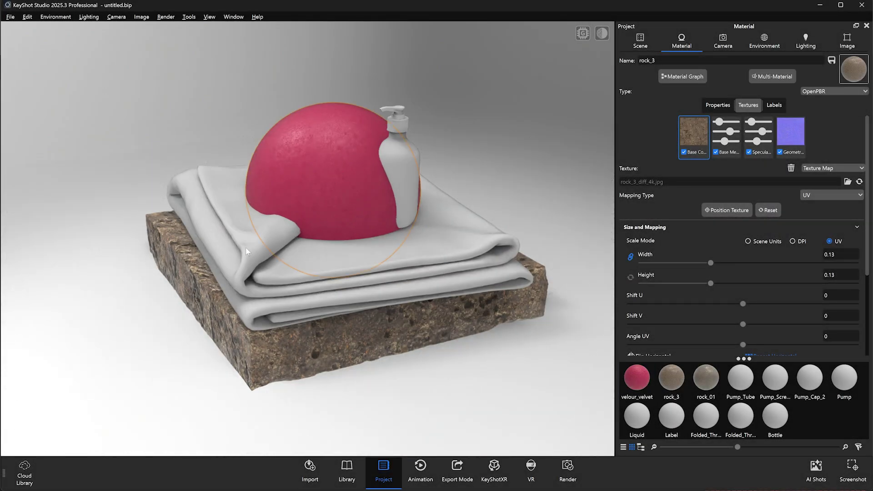
Step: Apply the velour_velvet material from the imported sphere to the folded blanket and hide that sphere
{"action": "right_click", "coordinate": [240, 248], "text": "shift"}
{"action": "scroll", "coordinate": [301, 239], "scroll_direction": "up", "scroll_amount": 10}
{"action": "middle_click_drag", "start_coordinate": [205, 320], "coordinate": [299, 273]}
{"action": "left_click_drag", "start_coordinate": [299, 274], "coordinate": [312, 274]}
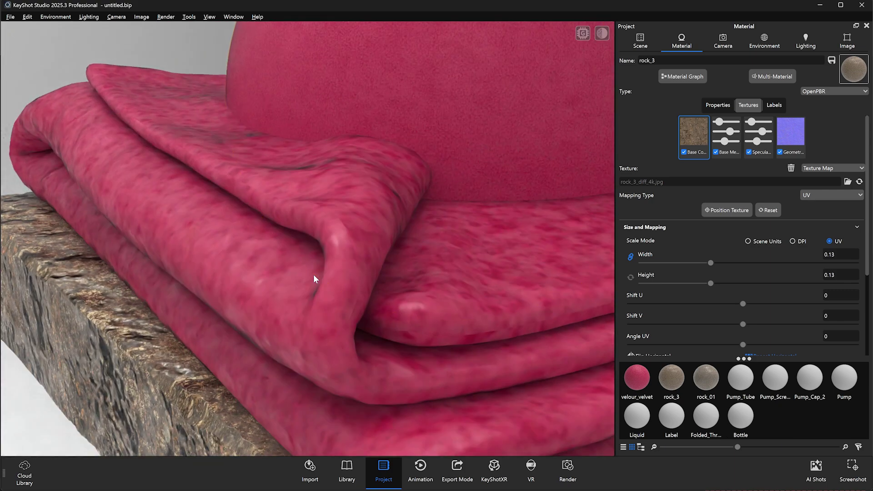
{"action": "left_click", "coordinate": [651, 44]}
{"action": "left_click", "coordinate": [644, 228]}
Step: Open the folded blanket's velour_velvet material in the Material Graph
{"action": "left_click", "coordinate": [472, 228]}
{"action": "double_click", "coordinate": [473, 227]}
{"action": "left_click", "coordinate": [696, 75]}
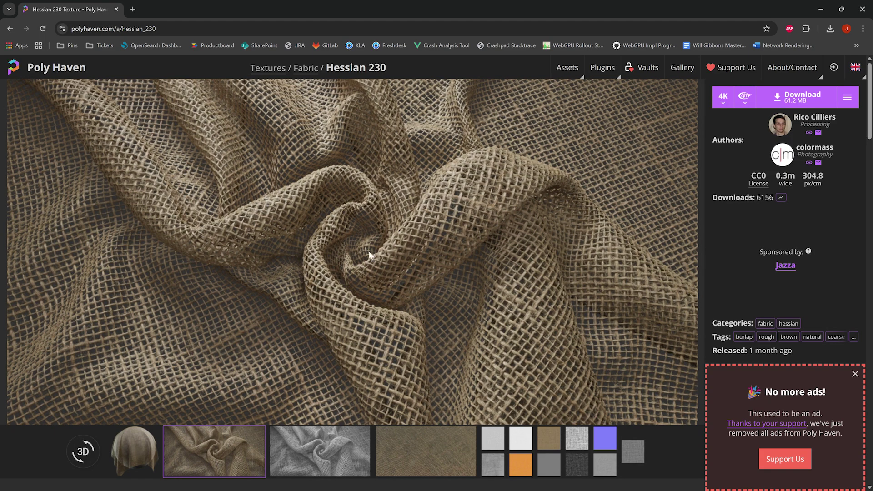
Step: Download the Hessian 230 texture as a 4K glTF and import hessian_230_4k.gltf into the KeyShot scene
{"action": "left_click", "coordinate": [788, 98]}
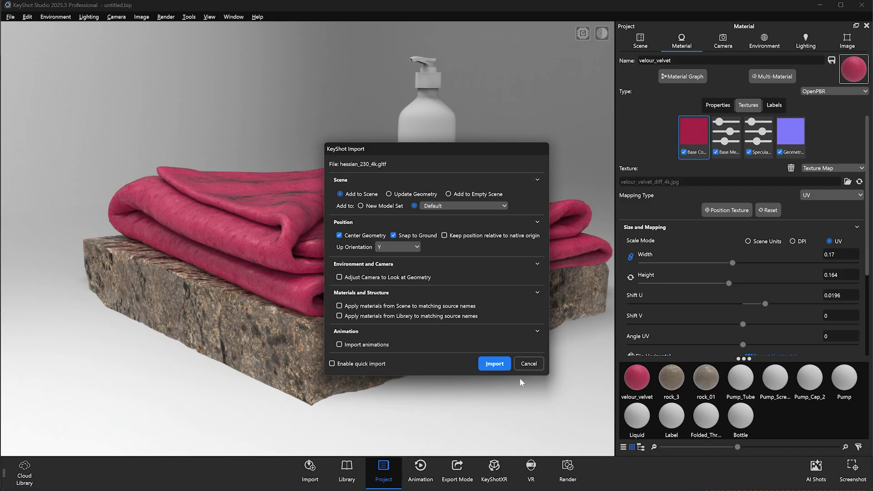
{"action": "left_click", "coordinate": [500, 366]}
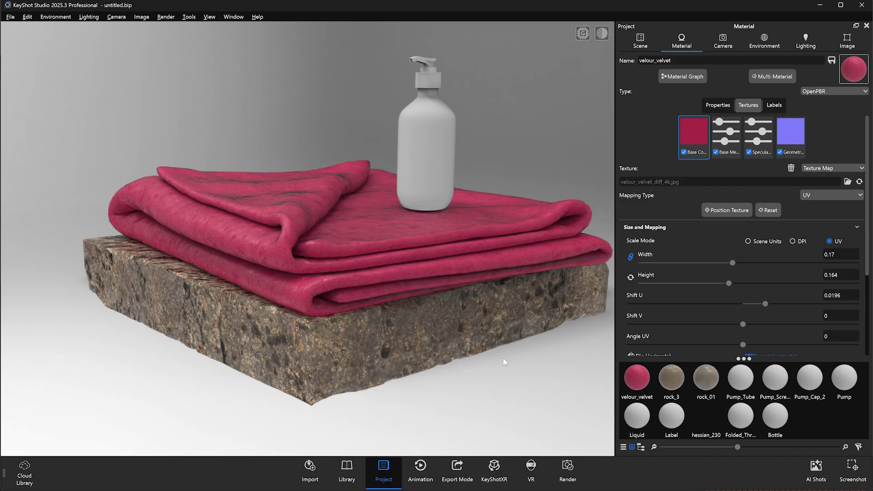
Step: Copy the hessian_230 material from the imported sphere onto the folded blanket
{"action": "scroll", "coordinate": [387, 214], "scroll_direction": "up", "scroll_amount": 5}
{"action": "middle_click_drag", "start_coordinate": [387, 214], "coordinate": [345, 337]}
{"action": "left_click_drag", "start_coordinate": [346, 337], "coordinate": [280, 312]}
{"action": "scroll", "coordinate": [279, 312], "scroll_direction": "down", "scroll_amount": 8}
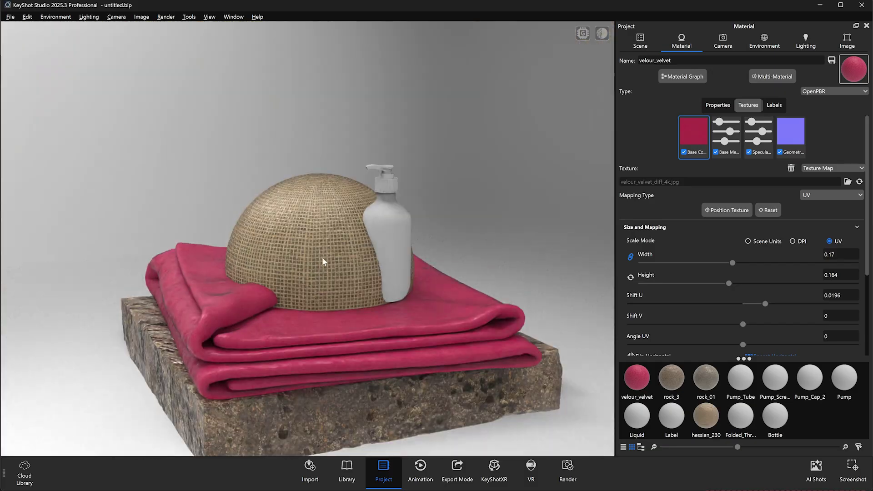
{"action": "left_click", "coordinate": [322, 258], "text": "shift"}
{"action": "right_click", "coordinate": [349, 345], "text": "shift"}
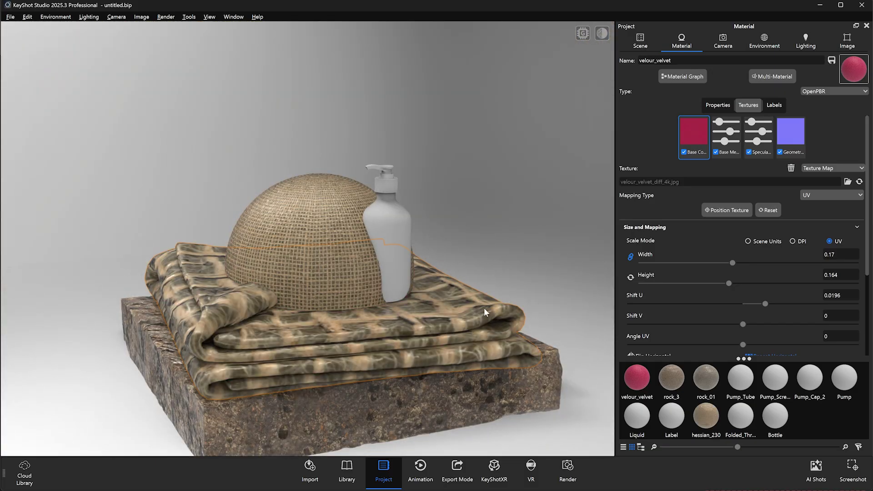
Step: Scale down the base color texture of the blanket's hessian_230 material to a UV width of 0.06
{"action": "left_click", "coordinate": [339, 340]}
{"action": "left_click", "coordinate": [747, 105]}
{"action": "left_click_drag", "start_coordinate": [666, 262], "coordinate": [642, 267]}
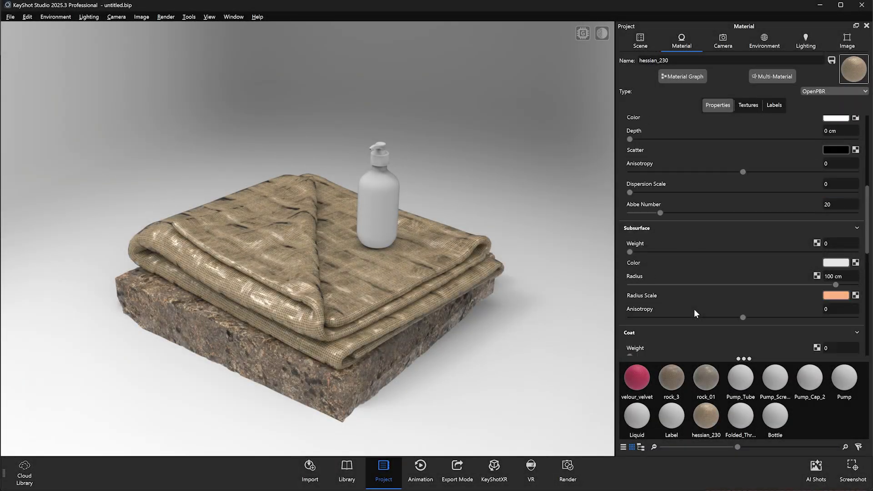
Step: Show the textures of the blanket's hessian_230 material and turn off its Geometry texture
{"action": "scroll", "coordinate": [694, 309], "scroll_direction": "up", "scroll_amount": 10}
{"action": "left_click", "coordinate": [748, 105]}
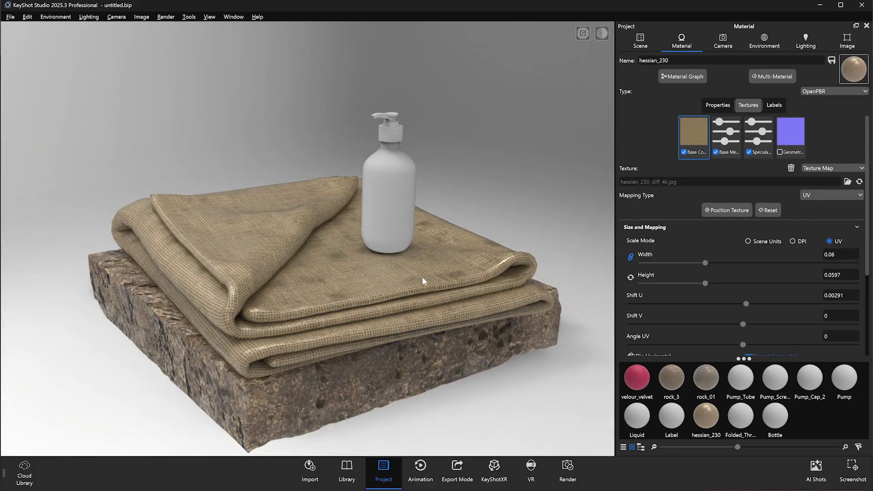
Step: Give the bottle's material a dark brown base color and change its type to OpenPBR
{"action": "left_click_drag", "start_coordinate": [421, 279], "coordinate": [470, 283]}
{"action": "left_click", "coordinate": [418, 146]}
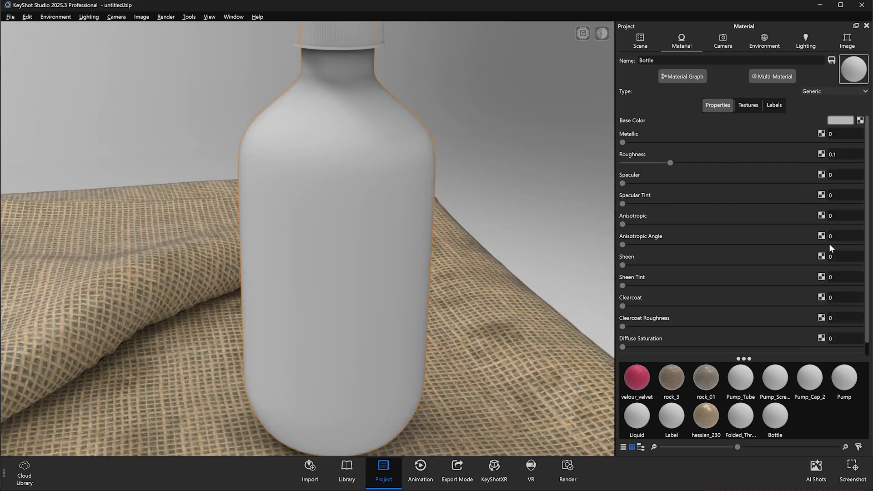
{"action": "left_click", "coordinate": [840, 120]}
{"action": "left_click", "coordinate": [757, 89]}
{"action": "left_click_drag", "start_coordinate": [863, 37], "coordinate": [856, 106]}
{"action": "left_click", "coordinate": [854, 476]}
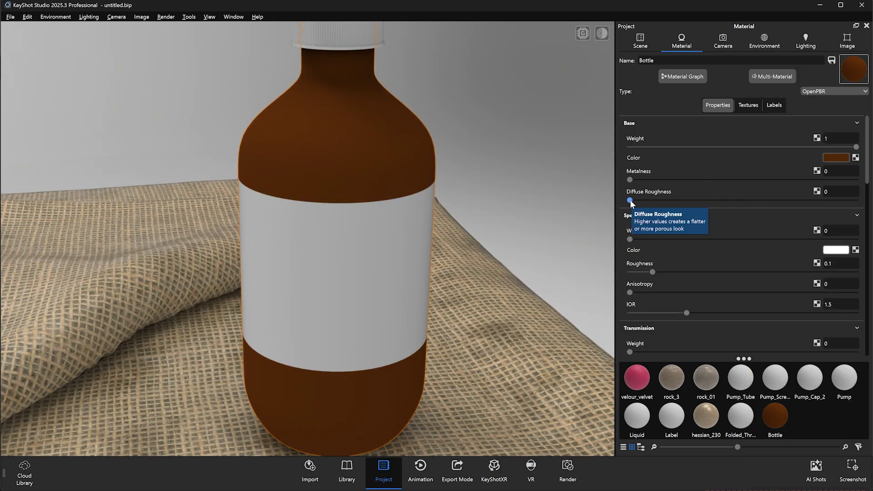
Step: Raise the specular weight of the bottle's OpenPBR material and set its transmission weight to the maximum
{"action": "left_click_drag", "start_coordinate": [629, 239], "coordinate": [819, 239]}
{"action": "mouse_move", "coordinate": [442, 248]}
{"action": "left_mouse_down"}
{"action": "mouse_move", "coordinate": [432, 227]}
{"action": "mouse_move", "coordinate": [432, 237]}
{"action": "left_mouse_up"}
{"action": "scroll", "coordinate": [681, 255], "scroll_direction": "down", "scroll_amount": 2}
{"action": "left_click_drag", "start_coordinate": [629, 270], "coordinate": [856, 270]}
{"action": "scroll", "coordinate": [473, 183], "scroll_direction": "down", "scroll_amount": 4}
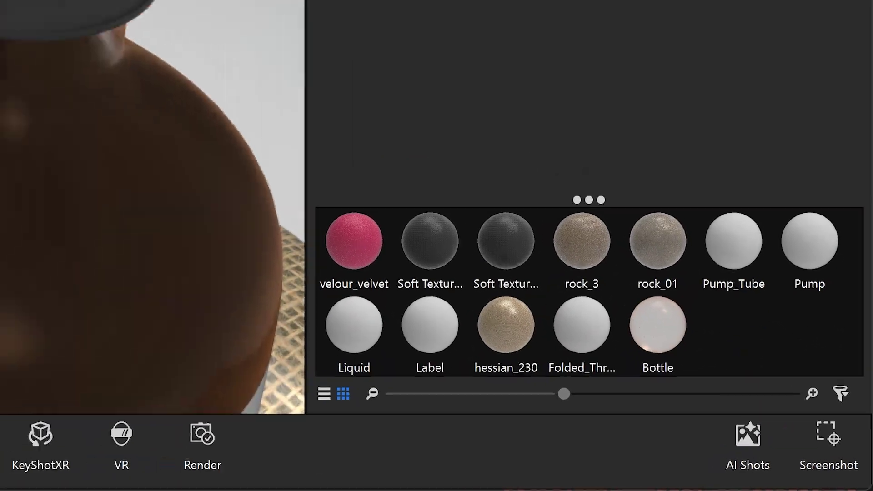
Step: Apply the Soft Rough Black library material to the remaining white part of the soap pump
{"action": "left_click_drag", "start_coordinate": [27, 224], "coordinate": [518, 132]}
{"action": "scroll", "coordinate": [556, 198], "scroll_direction": "down", "scroll_amount": 8}
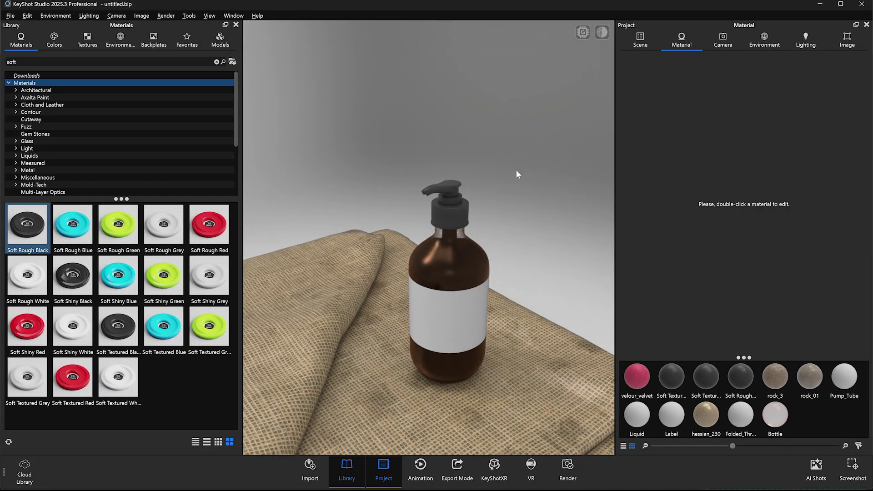
{"action": "left_click_drag", "start_coordinate": [523, 218], "coordinate": [514, 266]}
{"action": "scroll", "coordinate": [515, 266], "scroll_direction": "up", "scroll_amount": 3}
Step: Open AI Shots, look through the existing images and start a new AI shot
{"action": "left_click", "coordinate": [817, 477]}
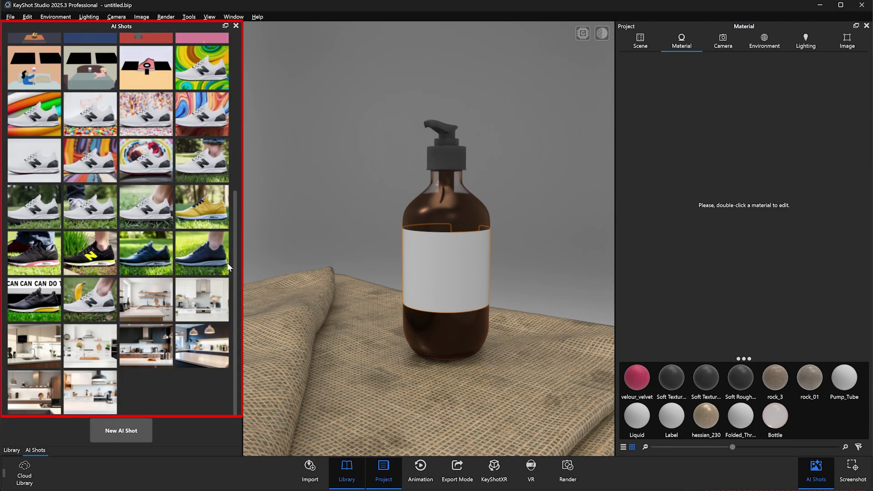
{"action": "scroll", "coordinate": [183, 314], "scroll_direction": "up", "scroll_amount": 5}
{"action": "scroll", "coordinate": [182, 314], "scroll_direction": "down", "scroll_amount": 5}
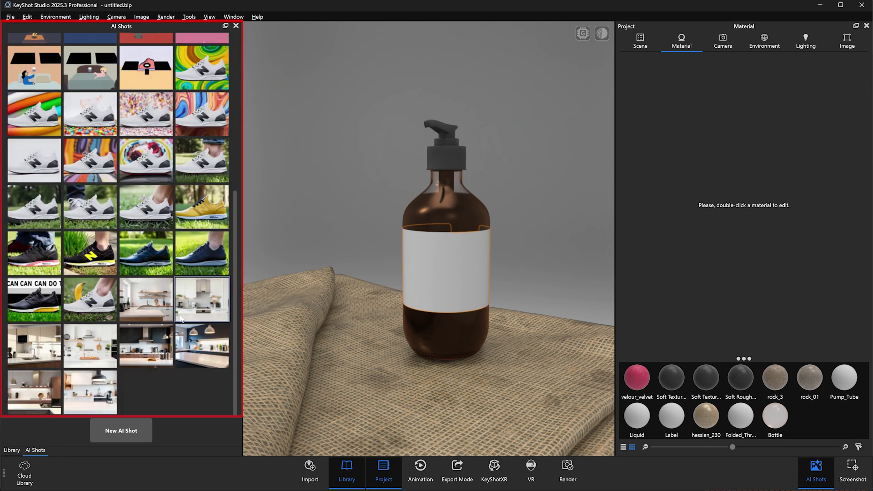
{"action": "left_click", "coordinate": [132, 430]}
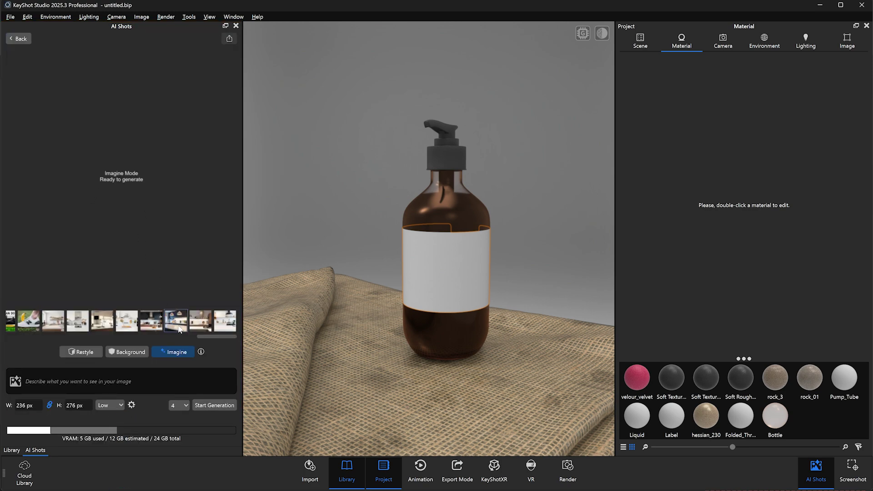
Step: Unlock the AI shot's aspect ratio and set a custom image size of 1200 × 400 px
{"action": "left_click", "coordinate": [99, 407]}
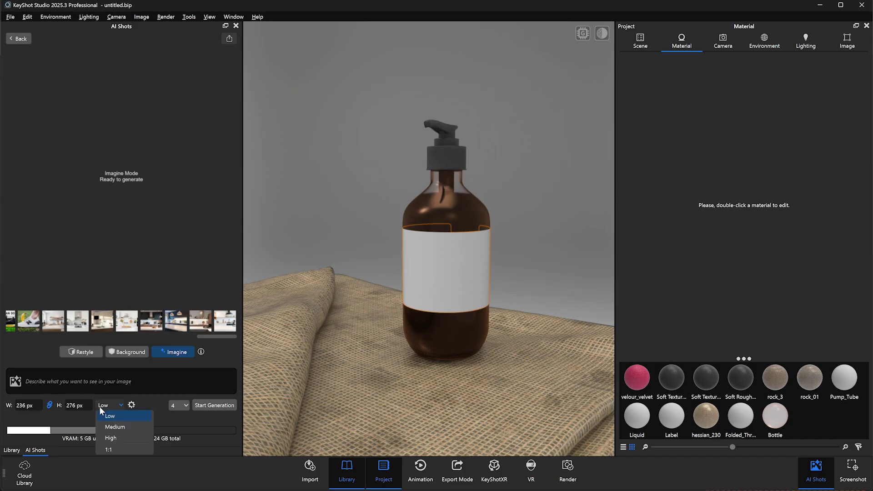
{"action": "left_click", "coordinate": [114, 439]}
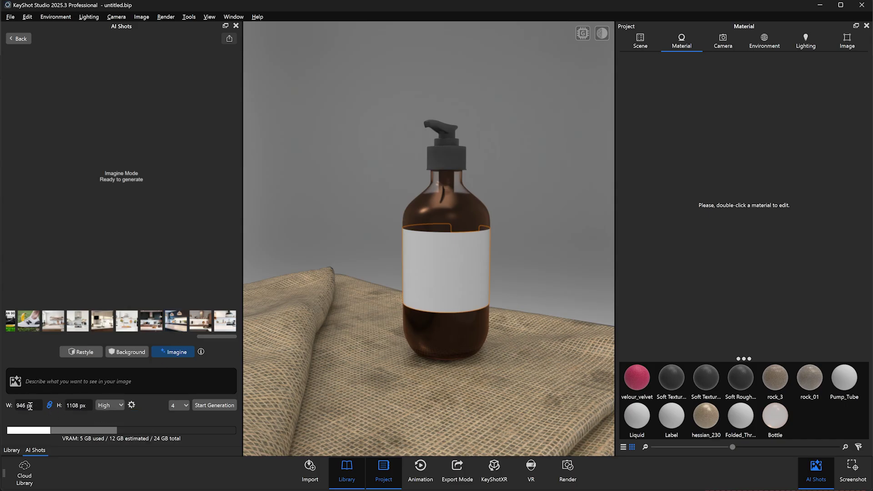
{"action": "mouse_move", "coordinate": [86, 406]}
{"action": "left_mouse_down"}
{"action": "mouse_move", "coordinate": [63, 407]}
{"action": "mouse_move", "coordinate": [73, 405]}
{"action": "left_mouse_up"}
{"action": "left_click", "coordinate": [51, 405]}
{"action": "type", "text": "3"}
{"action": "type", "text": "00"}
{"action": "key", "text": "BackSpace"}
{"action": "key", "text": "BackSpace"}
{"action": "key", "text": "BackSpace"}
{"action": "type", "text": "400"}
{"action": "type", "text": "12"}
{"action": "left_click", "coordinate": [89, 408]}
Step: Enter a prompt for a black-and-white fancy hand soap label texture, with nice font, soap name, fragrance details and what it's made of
{"action": "left_click", "coordinate": [80, 381]}
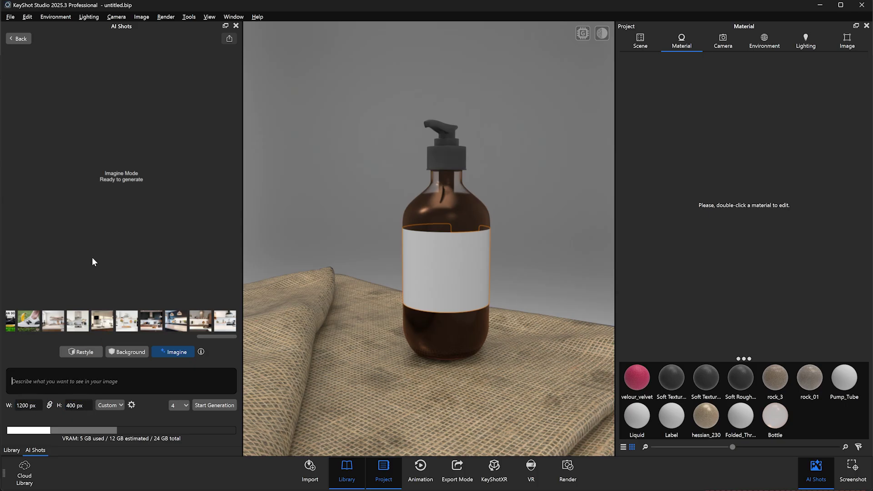
{"action": "type", "text": "The label of a fancy hand soa"}
{"action": "type", "text": "p bottle. Just the label as if it was a textu"}
{"action": "type", "text": "re that you could apply to 3D geometry. Black and white. Ni"}
{"action": "type", "text": "ce font that has details"}
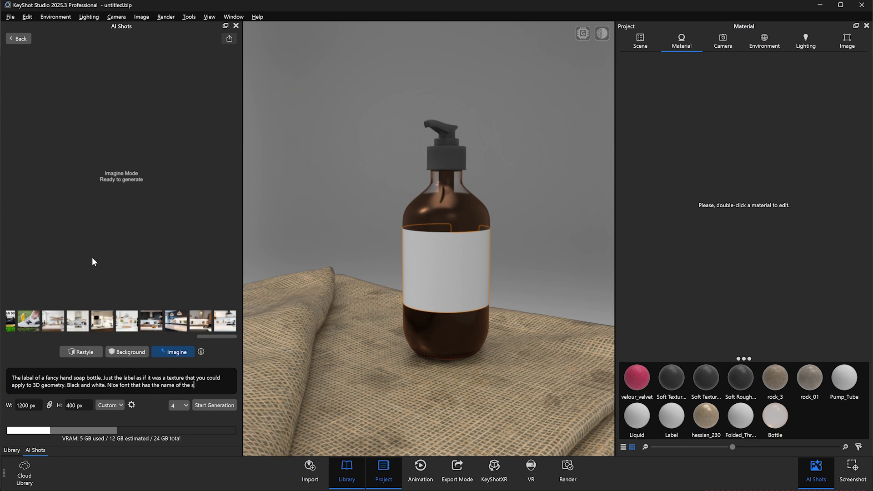
{"action": "type", "text": " details about its fragrance and what i"}
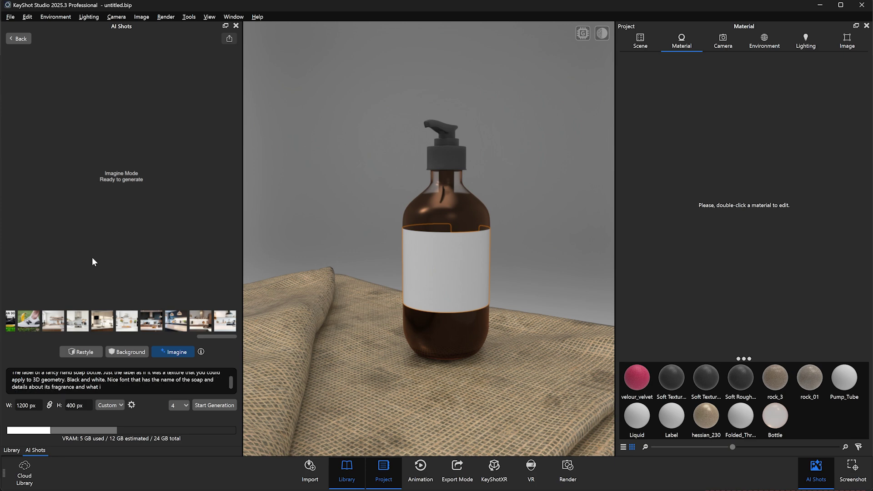
{"action": "type", "text": "t's made of."}
Step: Set the number of images to 8 and start generating the label images
{"action": "left_click", "coordinate": [179, 405]}
{"action": "left_click", "coordinate": [192, 434]}
{"action": "left_click", "coordinate": [214, 405]}
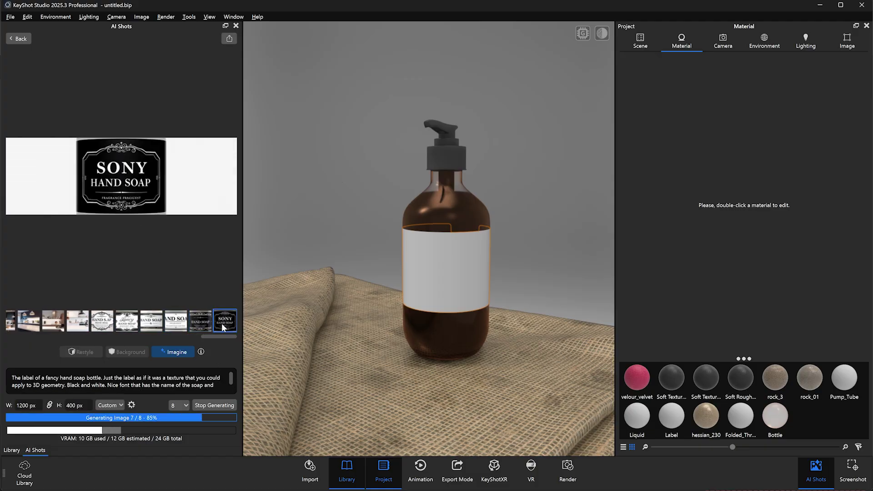
Step: Extend the prompt with "Make the label flat and have it fill the entire image." and generate the images again
{"action": "left_click", "coordinate": [226, 337]}
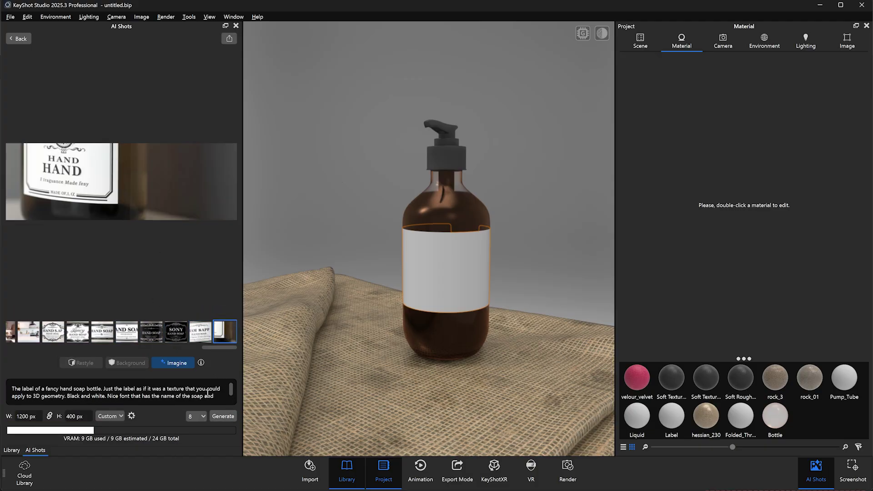
{"action": "scroll", "coordinate": [208, 394], "scroll_direction": "down", "scroll_amount": 1}
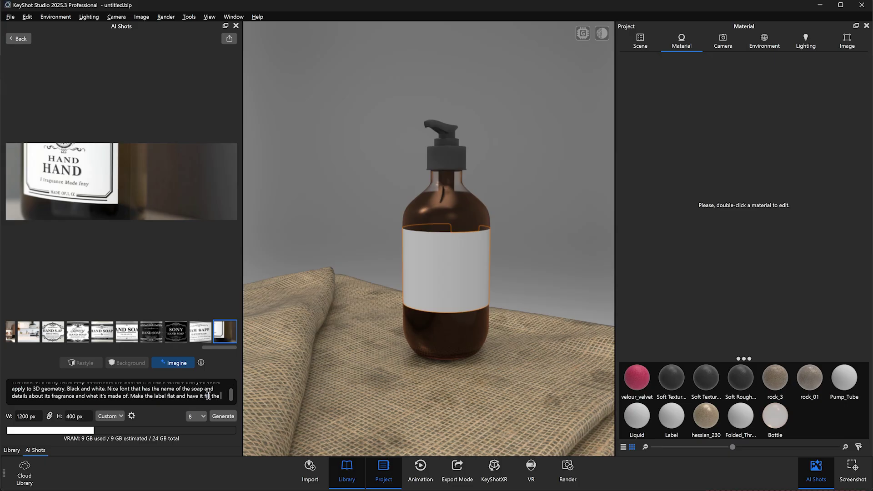
{"action": "type", "text": "ntire image."}
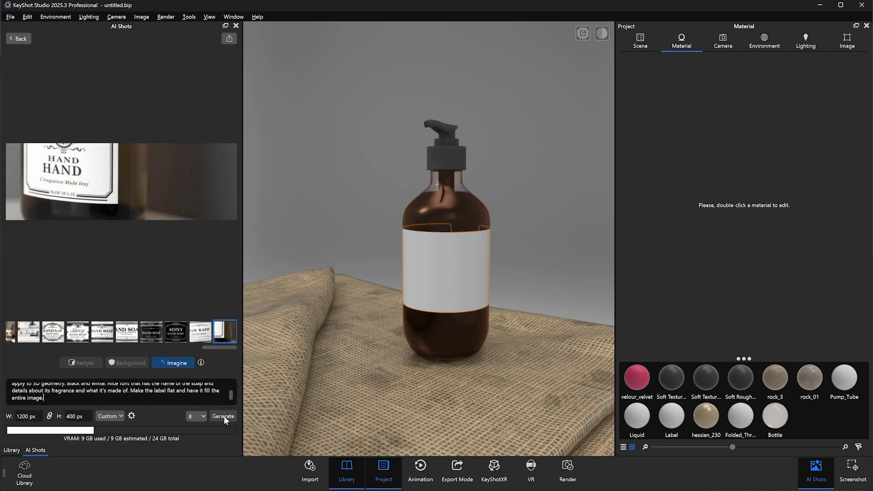
{"action": "left_click", "coordinate": [224, 416]}
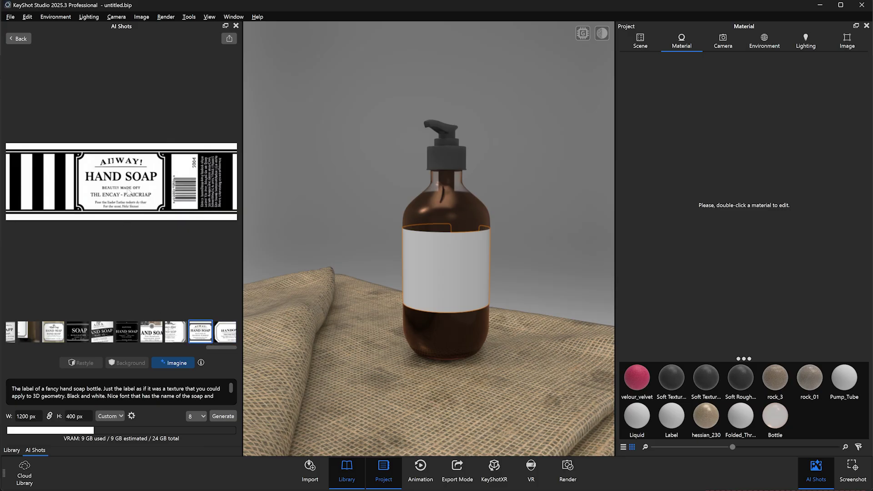
Step: Save the striped "Hand Soap" label image with the barcode as label in the Downloads folder
{"action": "right_click", "coordinate": [160, 173]}
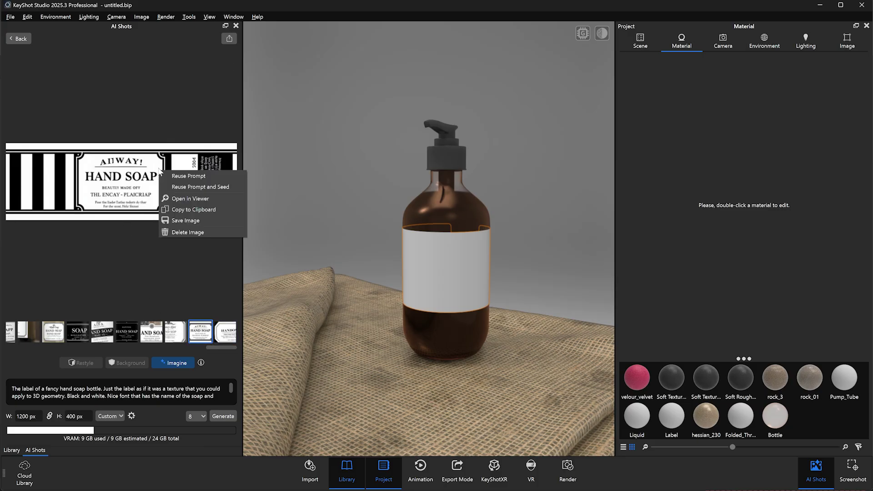
{"action": "left_click", "coordinate": [186, 221]}
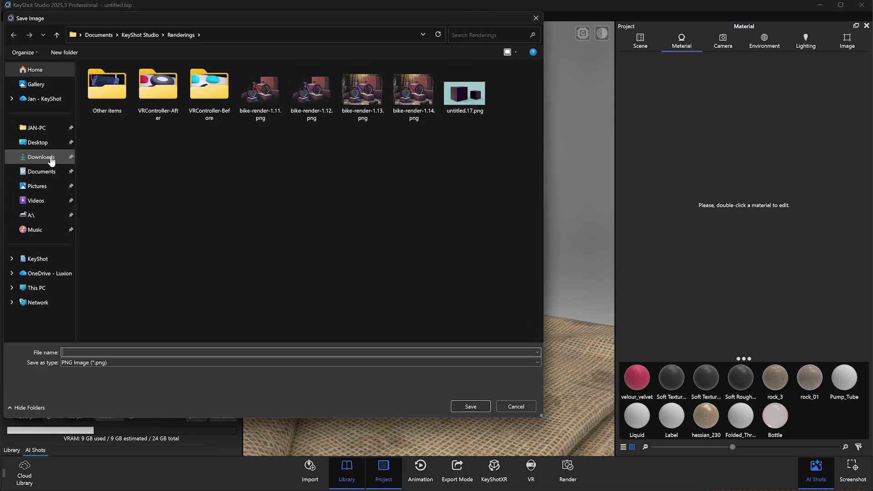
{"action": "left_click", "coordinate": [51, 161]}
{"action": "left_click", "coordinate": [78, 351]}
{"action": "type", "text": "label"}
{"action": "key", "text": "Return"}
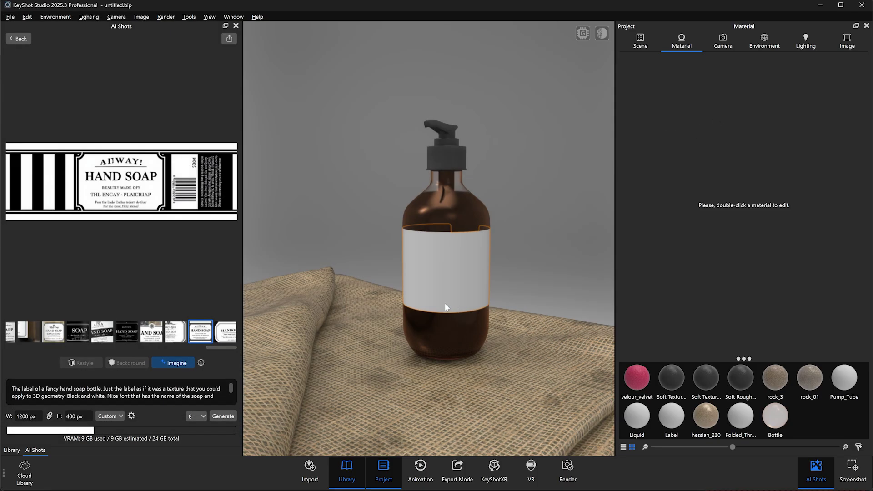
Step: Load label.png as the base color texture of the bottle's Label material
{"action": "double_click", "coordinate": [445, 308]}
{"action": "left_click", "coordinate": [860, 120]}
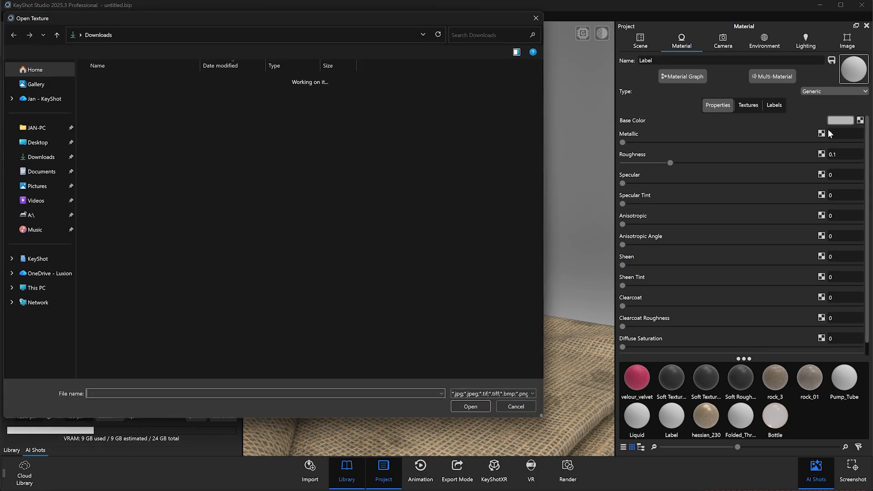
{"action": "double_click", "coordinate": [136, 91]}
Step: Change the label texture to cylindrical mapping with a width of 22.724 cm and an angle of -180°
{"action": "left_click", "coordinate": [726, 222]}
{"action": "scroll", "coordinate": [515, 319], "scroll_direction": "up", "scroll_amount": 5}
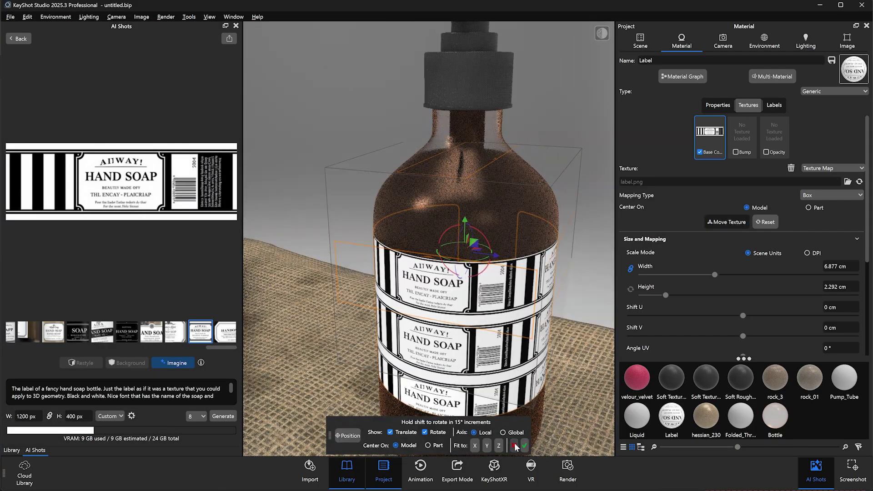
{"action": "left_click_drag", "start_coordinate": [715, 275], "coordinate": [750, 274]}
{"action": "left_click", "coordinate": [832, 195]}
{"action": "left_click", "coordinate": [820, 227]}
{"action": "scroll", "coordinate": [719, 298], "scroll_direction": "down", "scroll_amount": 3}
{"action": "left_click_drag", "start_coordinate": [743, 315], "coordinate": [629, 314]}
{"action": "left_click_drag", "start_coordinate": [819, 193], "coordinate": [824, 192]}
Step: Move the label texture down on the bottle and reduce its width to 18.235 cm
{"action": "left_click", "coordinate": [726, 140]}
{"action": "left_click_drag", "start_coordinate": [464, 208], "coordinate": [466, 264]}
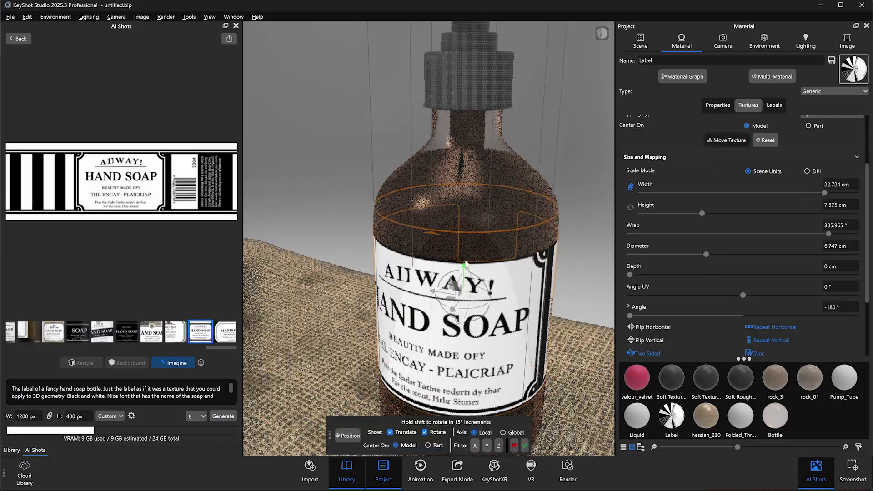
{"action": "left_click", "coordinate": [524, 445]}
{"action": "left_click_drag", "start_coordinate": [824, 193], "coordinate": [787, 196]}
{"action": "left_click", "coordinate": [726, 140]}
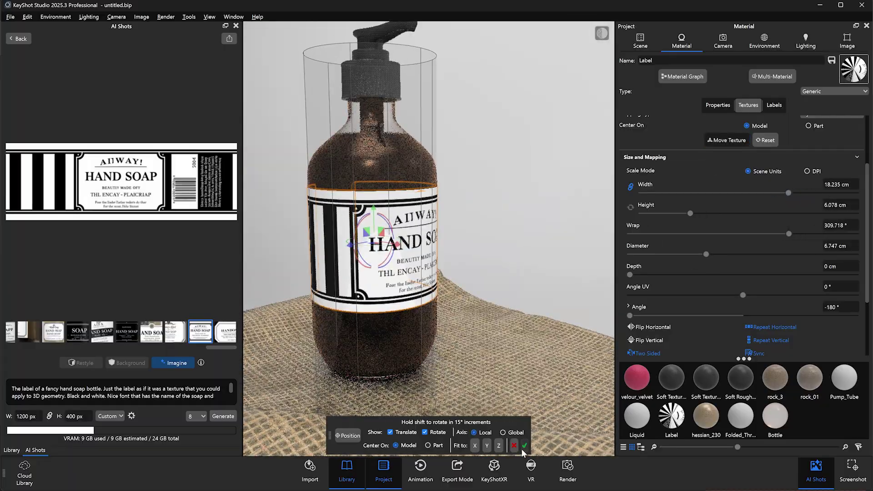
{"action": "left_click", "coordinate": [524, 446]}
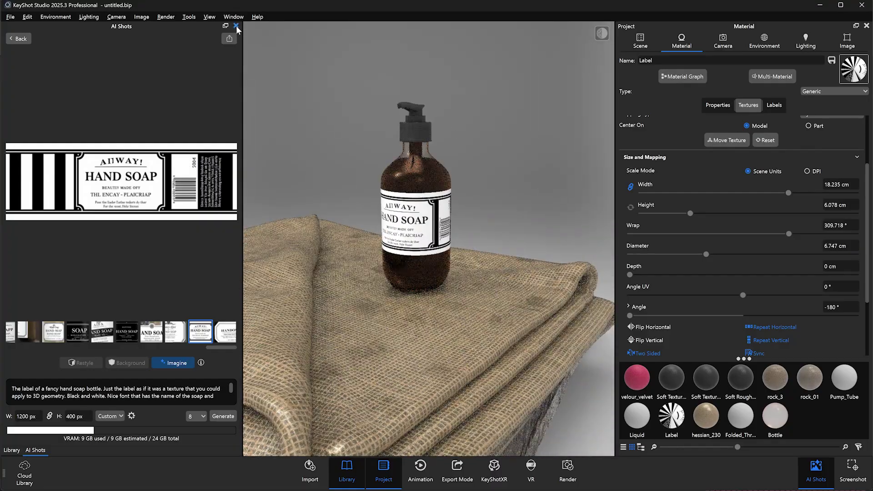
Step: Rotate the label texture around the bottle by setting its angle to 129.2°
{"action": "left_click_drag", "start_coordinate": [486, 261], "coordinate": [415, 262]}
{"action": "scroll", "coordinate": [414, 262], "scroll_direction": "down", "scroll_amount": 5}
{"action": "scroll", "coordinate": [413, 262], "scroll_direction": "up", "scroll_amount": 5}
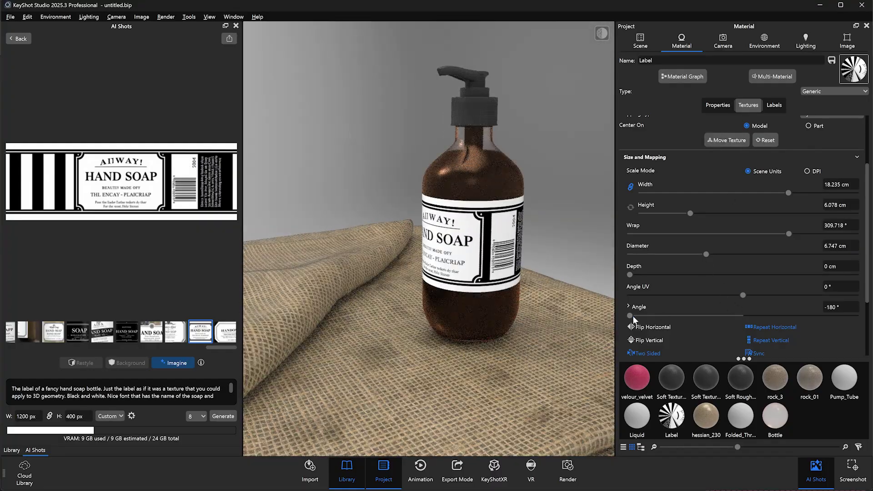
{"action": "left_click_drag", "start_coordinate": [630, 315], "coordinate": [824, 314]}
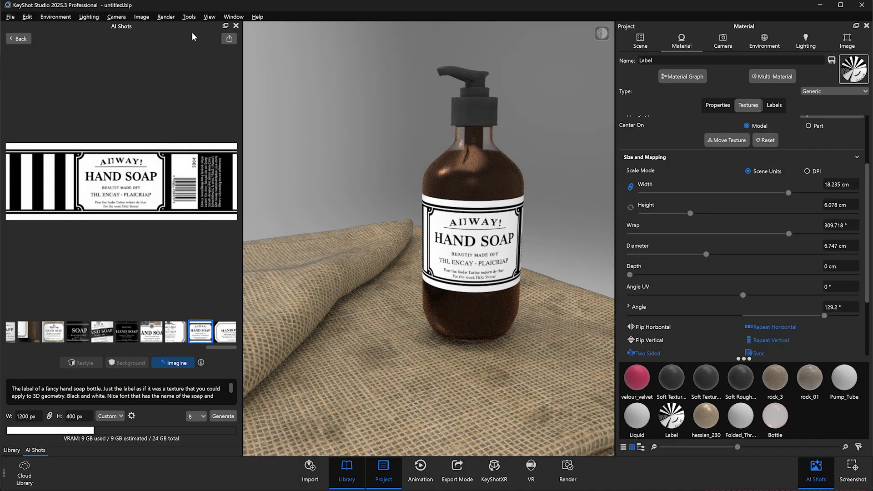
Step: Close AI Shots, clear the material library search and apply the Glass Light Frost Grey material to the bottle
{"action": "left_click", "coordinate": [235, 27]}
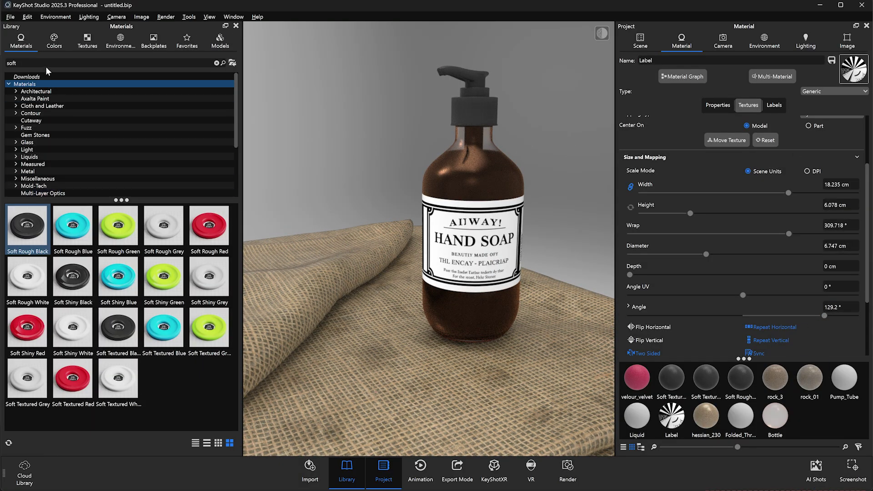
{"action": "left_click_drag", "start_coordinate": [46, 64], "coordinate": [9, 68]}
{"action": "key", "text": "BackSpace"}
{"action": "scroll", "coordinate": [59, 146], "scroll_direction": "down", "scroll_amount": 2}
{"action": "left_click", "coordinate": [39, 180]}
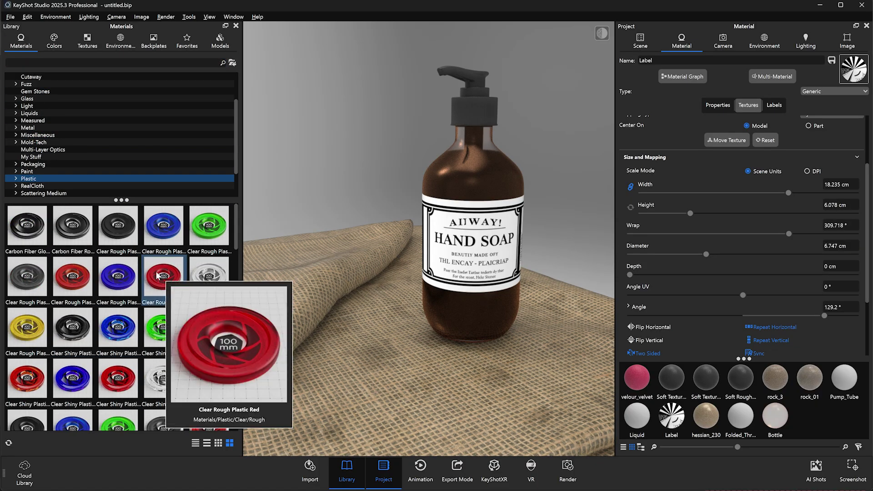
{"action": "left_click_drag", "start_coordinate": [79, 278], "coordinate": [519, 210]}
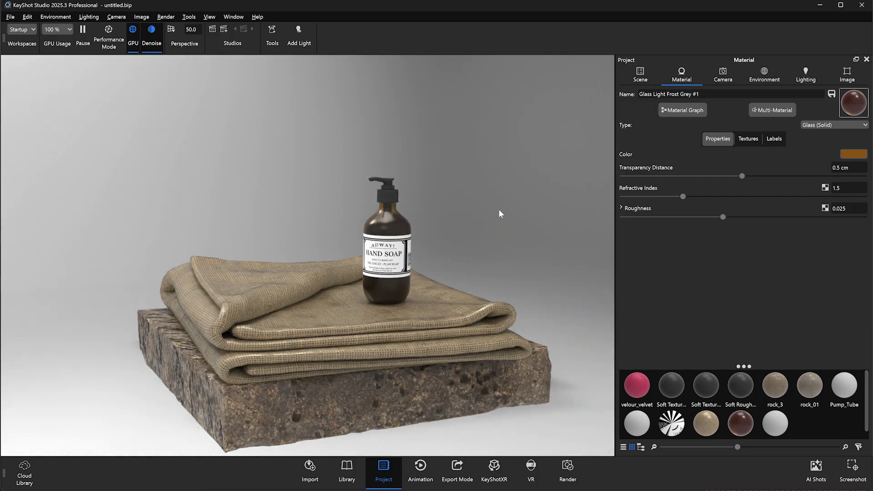
Step: Open the folded blanket's hessian_230 material in the Material Graph
{"action": "left_click_drag", "start_coordinate": [498, 200], "coordinate": [497, 207]}
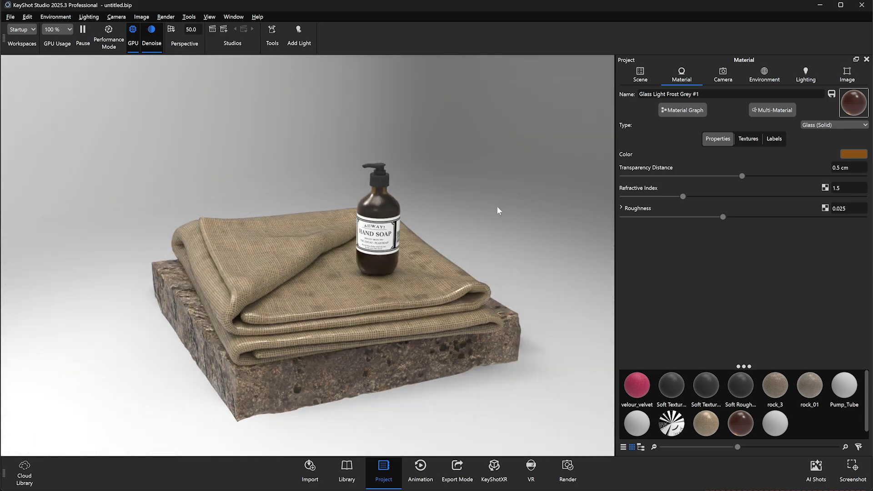
{"action": "double_click", "coordinate": [309, 303]}
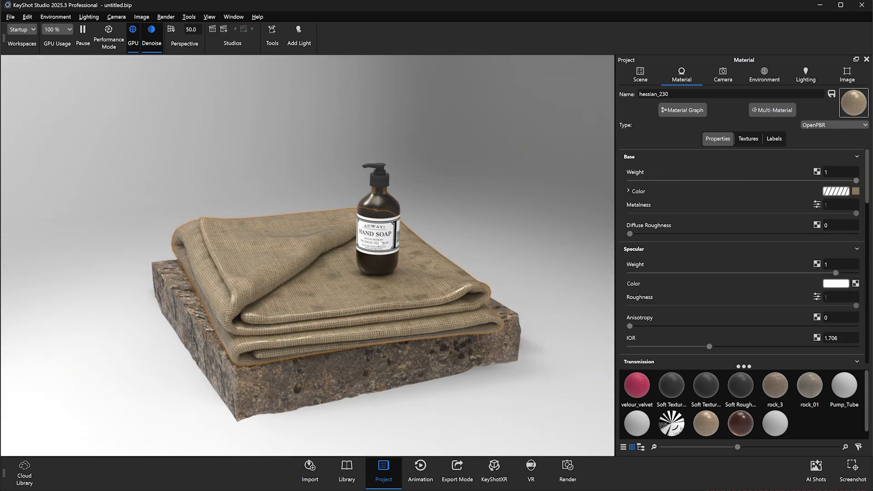
{"action": "left_click", "coordinate": [675, 111]}
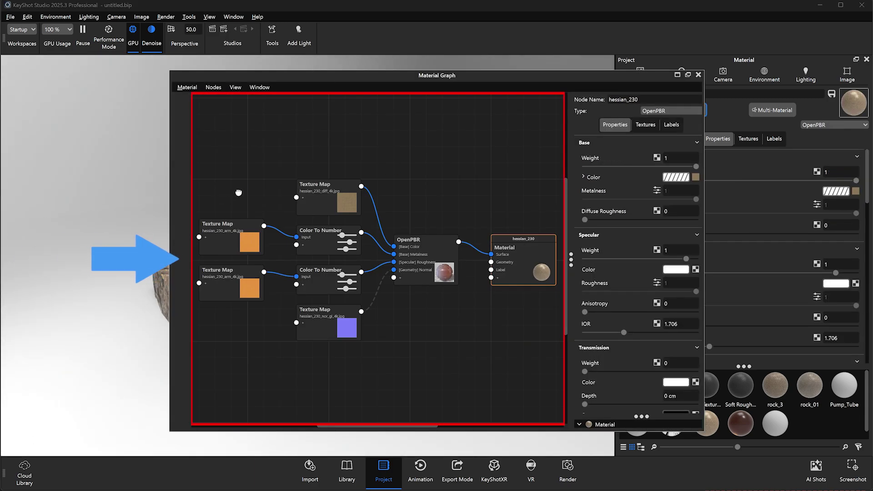
Step: Examine the hessian_230 node graph, from the texture maps through the OpenPBR node to the material node
{"action": "left_click_drag", "start_coordinate": [258, 189], "coordinate": [233, 182]}
{"action": "middle_click_drag", "start_coordinate": [306, 190], "coordinate": [464, 186]}
{"action": "left_click", "coordinate": [259, 90]}
{"action": "left_click", "coordinate": [235, 87]}
{"action": "scroll", "coordinate": [287, 229], "scroll_direction": "up", "scroll_amount": 6}
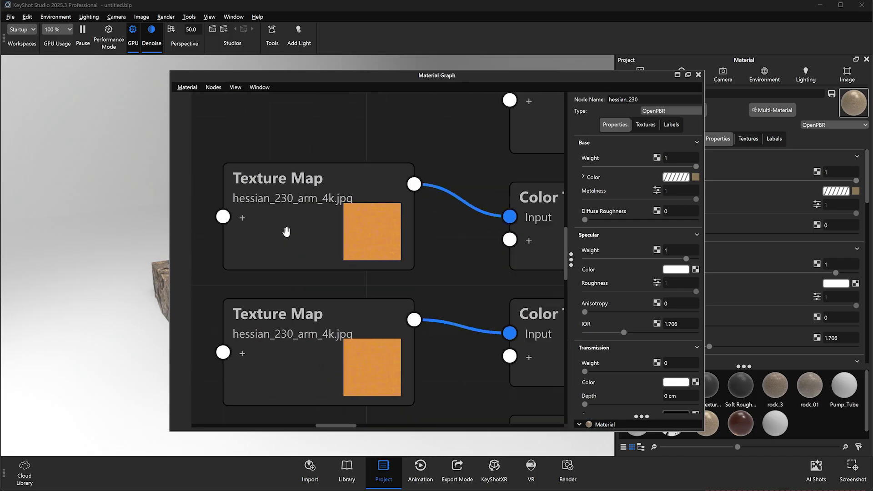
{"action": "scroll", "coordinate": [286, 232], "scroll_direction": "down", "scroll_amount": 6}
{"action": "scroll", "coordinate": [545, 210], "scroll_direction": "up", "scroll_amount": 8}
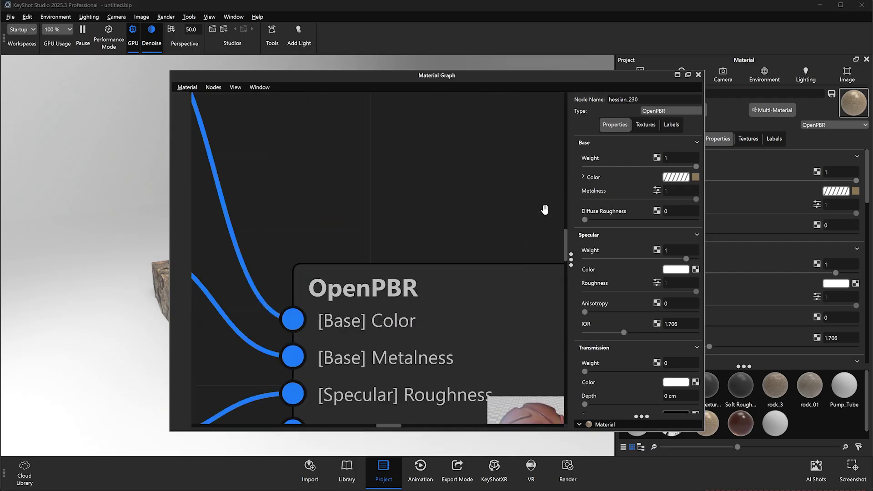
{"action": "scroll", "coordinate": [527, 220], "scroll_direction": "down", "scroll_amount": 5}
{"action": "scroll", "coordinate": [307, 180], "scroll_direction": "up", "scroll_amount": 2}
{"action": "scroll", "coordinate": [307, 180], "scroll_direction": "down", "scroll_amount": 2}
{"action": "scroll", "coordinate": [307, 180], "scroll_direction": "down", "scroll_amount": 2}
{"action": "scroll", "coordinate": [341, 341], "scroll_direction": "up", "scroll_amount": 7}
{"action": "scroll", "coordinate": [298, 318], "scroll_direction": "down", "scroll_amount": 6}
{"action": "left_click_drag", "start_coordinate": [515, 282], "coordinate": [444, 327]}
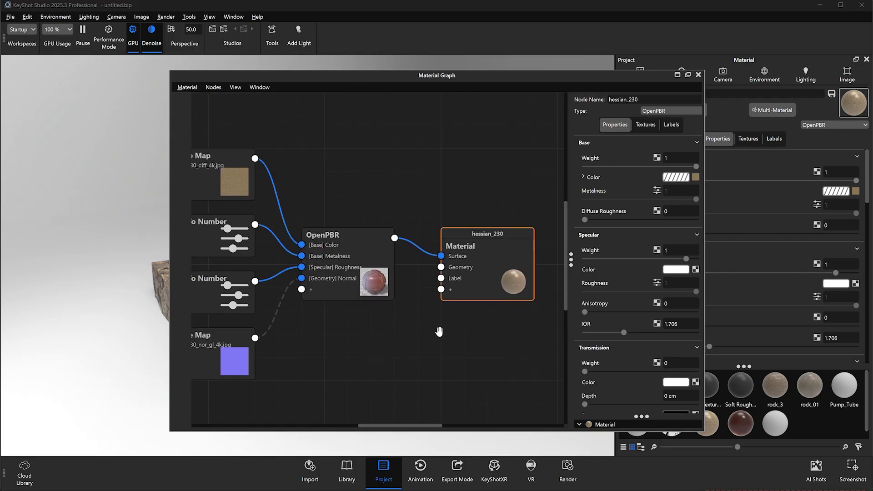
Step: Review the Material Graph's Show Grid and Snap to Grid options and look over the texture map nodes
{"action": "left_click", "coordinate": [258, 87]}
{"action": "mouse_move", "coordinate": [235, 87]}
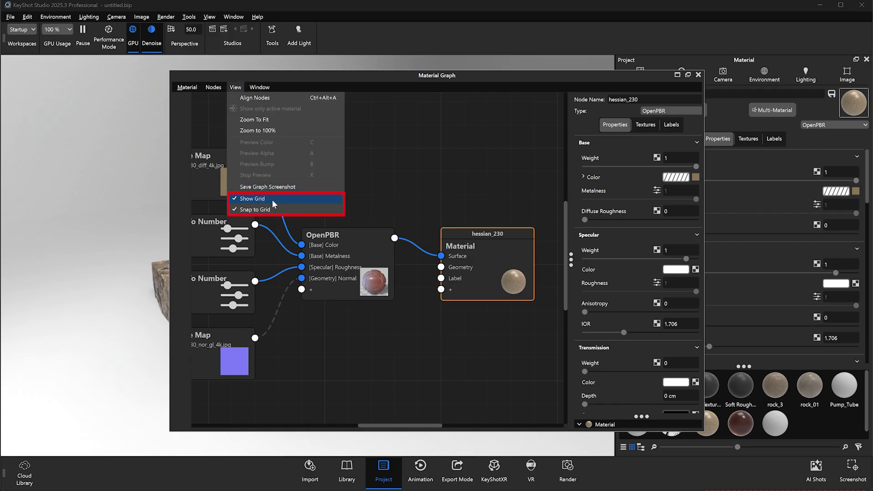
{"action": "left_click", "coordinate": [394, 195]}
{"action": "left_click_drag", "start_coordinate": [332, 190], "coordinate": [507, 189]}
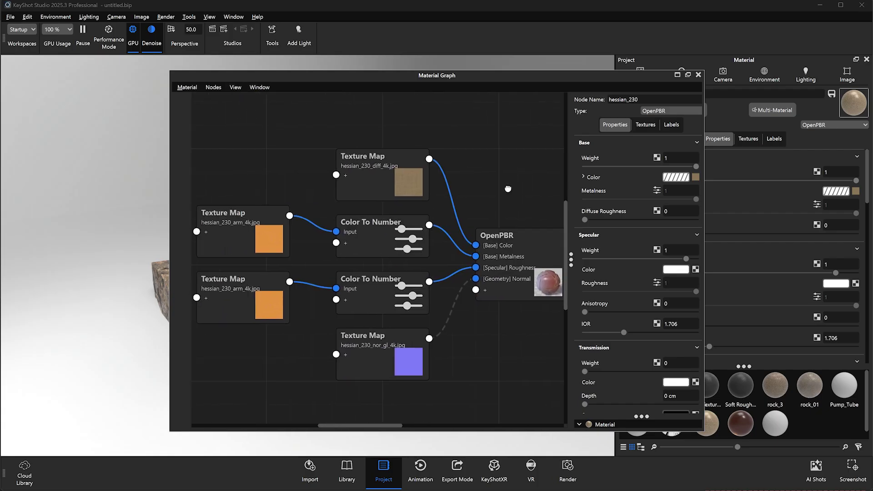
{"action": "left_click_drag", "start_coordinate": [251, 176], "coordinate": [295, 167]}
{"action": "mouse_move", "coordinate": [259, 222]}
{"action": "left_mouse_down"}
{"action": "mouse_move", "coordinate": [288, 234]}
{"action": "mouse_move", "coordinate": [267, 232]}
{"action": "left_mouse_up"}
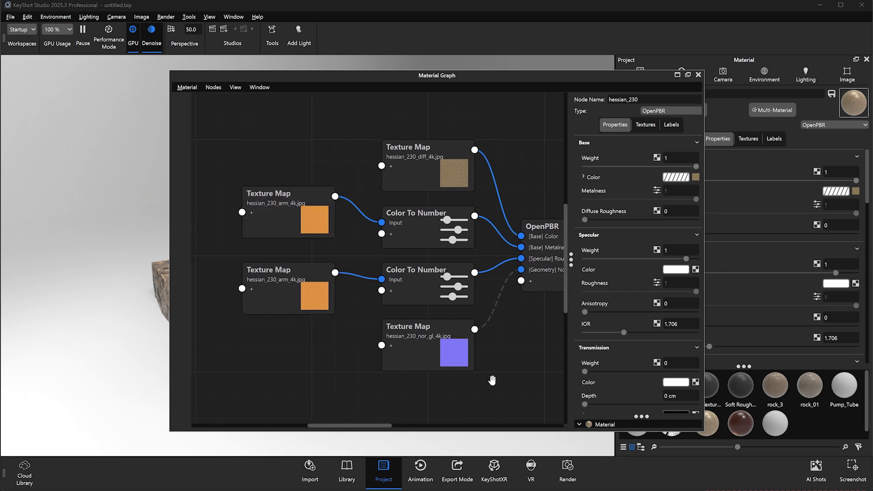
{"action": "scroll", "coordinate": [497, 328], "scroll_direction": "down", "scroll_amount": 3}
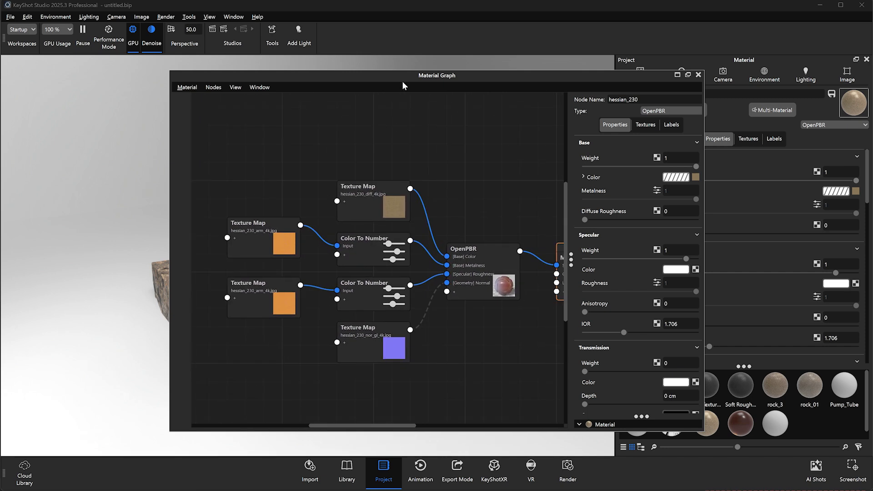
Step: Dock the Material Graph window beside the real-time view
{"action": "left_click_drag", "start_coordinate": [403, 79], "coordinate": [13, 145]}
{"action": "left_click_drag", "start_coordinate": [244, 163], "coordinate": [344, 163]}
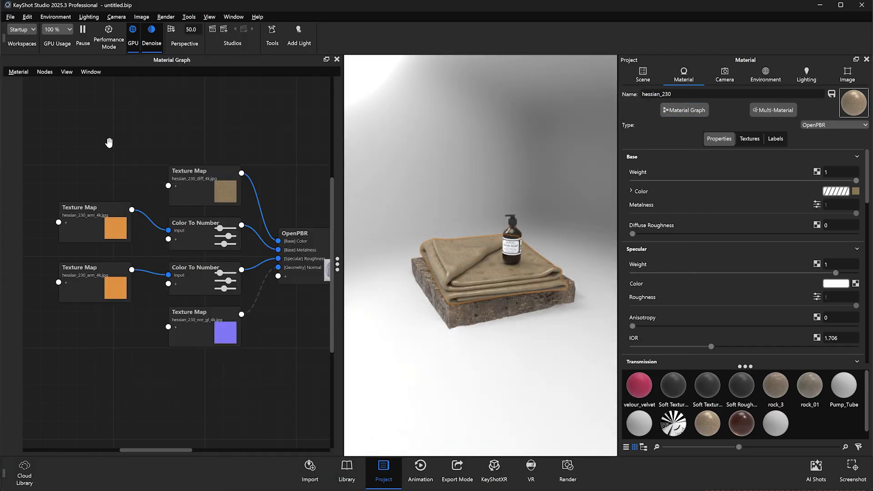
{"action": "scroll", "coordinate": [211, 140], "scroll_direction": "down", "scroll_amount": 2}
{"action": "left_click_drag", "start_coordinate": [281, 146], "coordinate": [228, 174]}
Step: Insert a Color Adjust node into the connection between the hessian_230_diff_4k.jpg texture map and the OpenPBR Base Color
{"action": "middle_click_drag", "start_coordinate": [459, 351], "coordinate": [563, 359]}
{"action": "scroll", "coordinate": [489, 329], "scroll_direction": "up", "scroll_amount": 10}
{"action": "scroll", "coordinate": [562, 359], "scroll_direction": "down", "scroll_amount": 8}
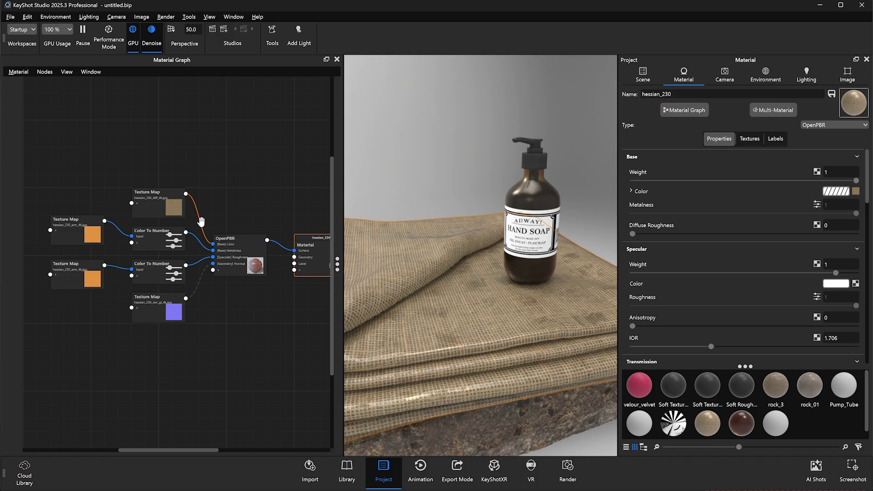
{"action": "key", "text": "space"}
{"action": "type", "text": "color"}
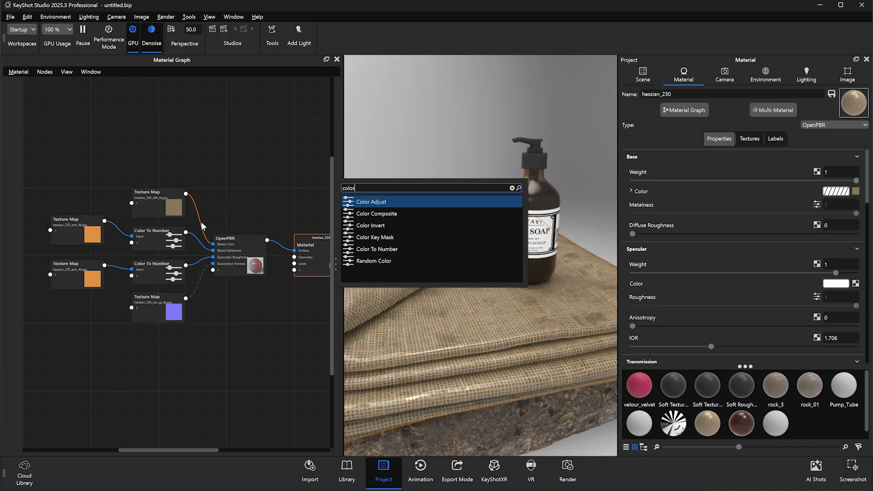
{"action": "key", "text": "Return"}
{"action": "left_click_drag", "start_coordinate": [131, 150], "coordinate": [55, 131]}
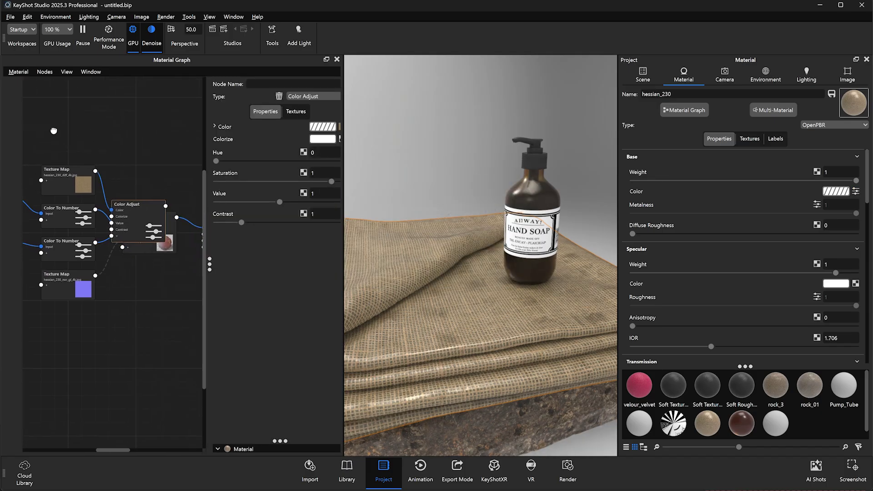
Step: Arrange the diffuse Texture Map and Color Adjust nodes ahead of OpenPBR, and raise the Color Adjust hue until the blanket turns purple
{"action": "left_click_drag", "start_coordinate": [131, 230], "coordinate": [109, 201]}
{"action": "left_click_drag", "start_coordinate": [51, 184], "coordinate": [26, 130]}
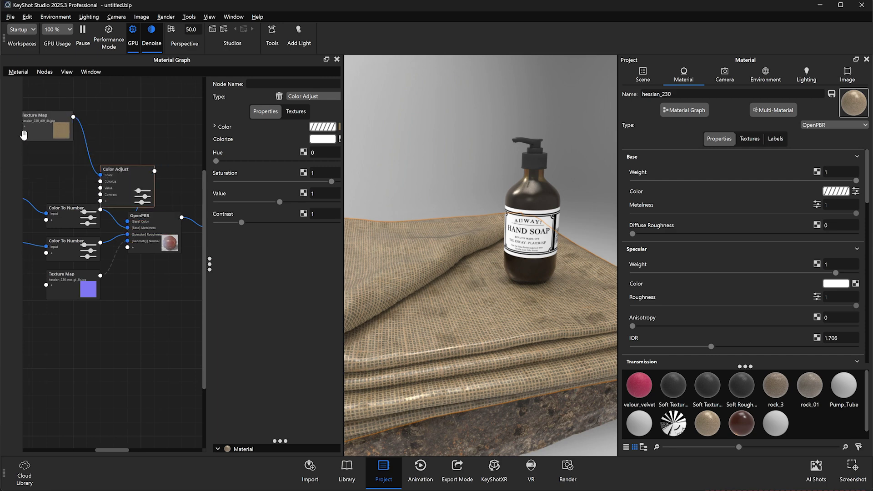
{"action": "left_click_drag", "start_coordinate": [150, 198], "coordinate": [123, 184]}
{"action": "middle_click_drag", "start_coordinate": [113, 127], "coordinate": [168, 130]}
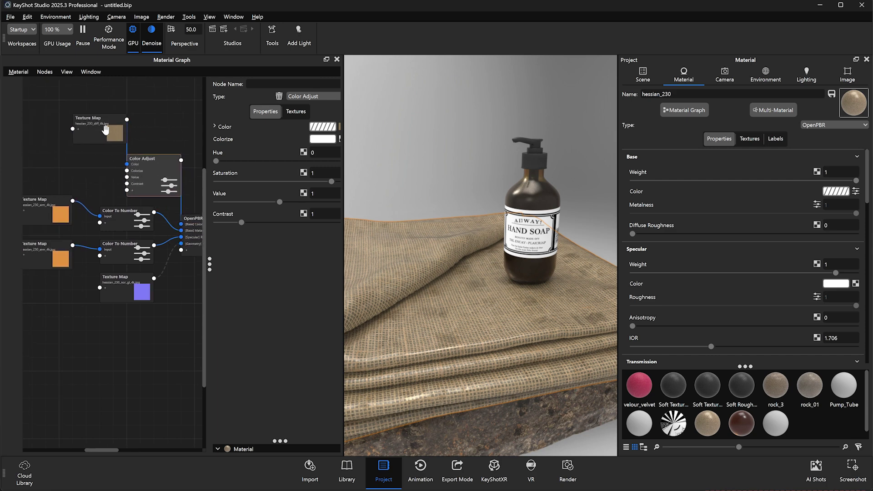
{"action": "left_click_drag", "start_coordinate": [95, 136], "coordinate": [68, 151]}
{"action": "left_click_drag", "start_coordinate": [142, 187], "coordinate": [118, 187]}
{"action": "left_click_drag", "start_coordinate": [78, 152], "coordinate": [51, 138]}
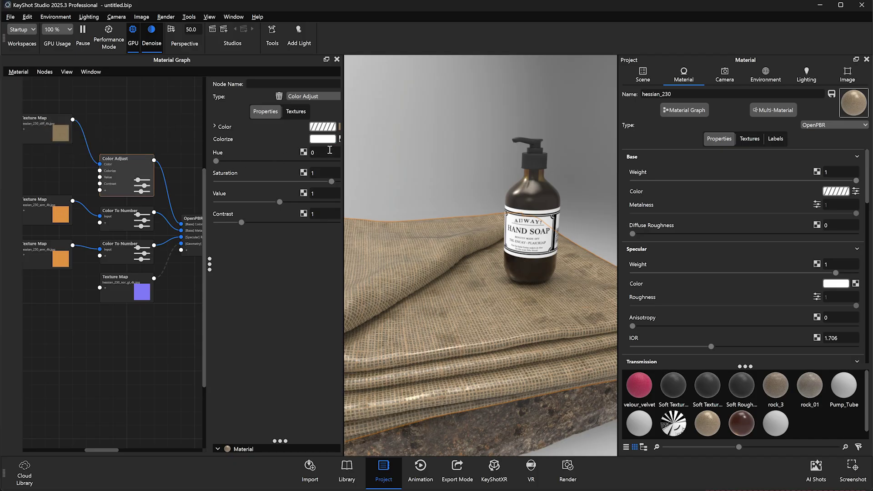
{"action": "left_click_drag", "start_coordinate": [217, 161], "coordinate": [290, 162]}
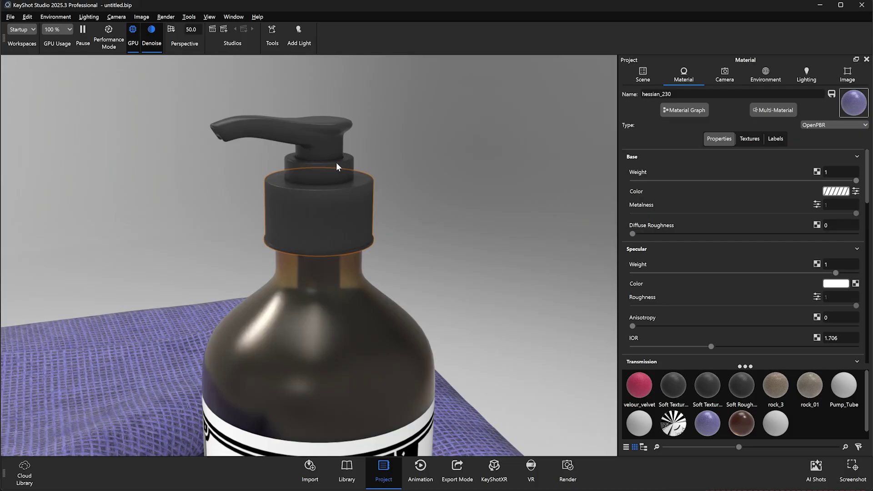
Step: Group the Pump, Pump_Cap_2 and Pump_Screw_Cap parts in the scene tree
{"action": "left_click", "coordinate": [337, 163], "text": "shift"}
{"action": "left_click", "coordinate": [643, 78]}
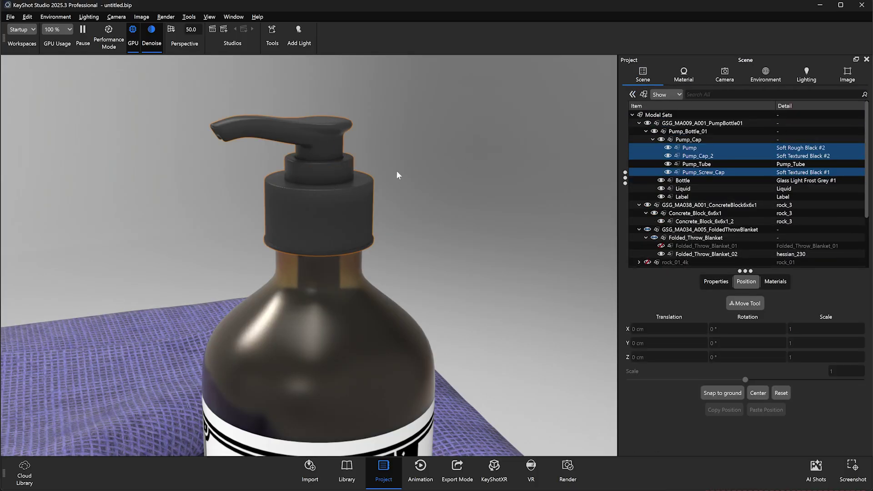
{"action": "left_click", "coordinate": [442, 176]}
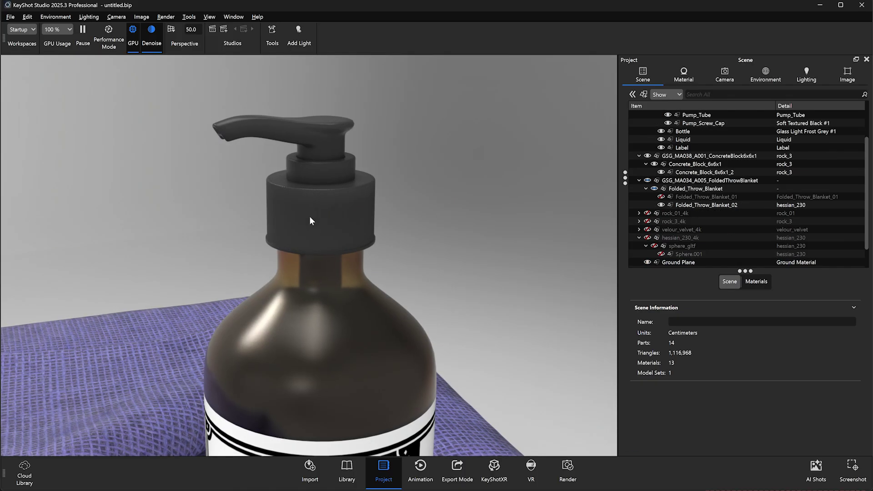
{"action": "left_click", "coordinate": [310, 220]}
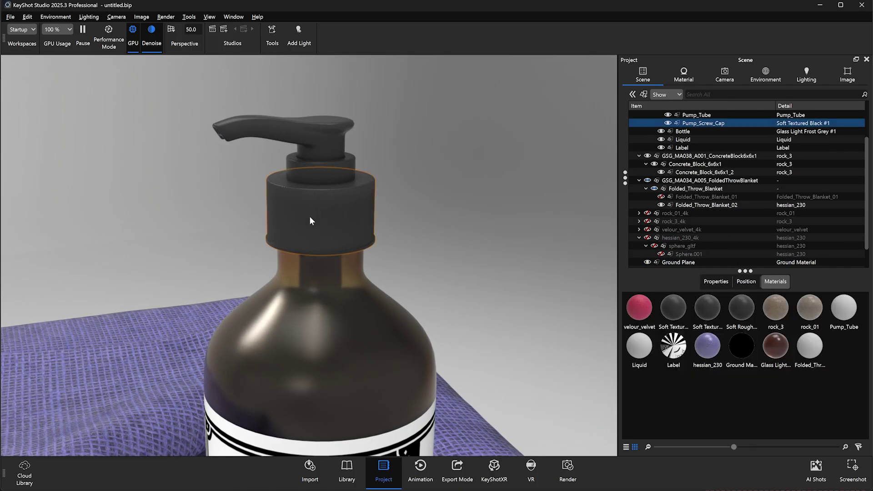
{"action": "left_click", "coordinate": [311, 173], "text": "shift"}
{"action": "left_click", "coordinate": [321, 136], "text": "shift"}
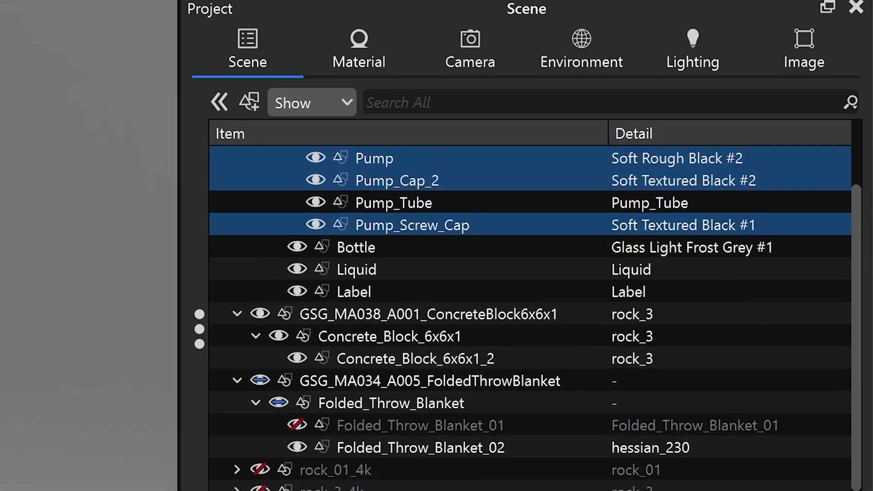
{"action": "key", "text": "ctrl+g"}
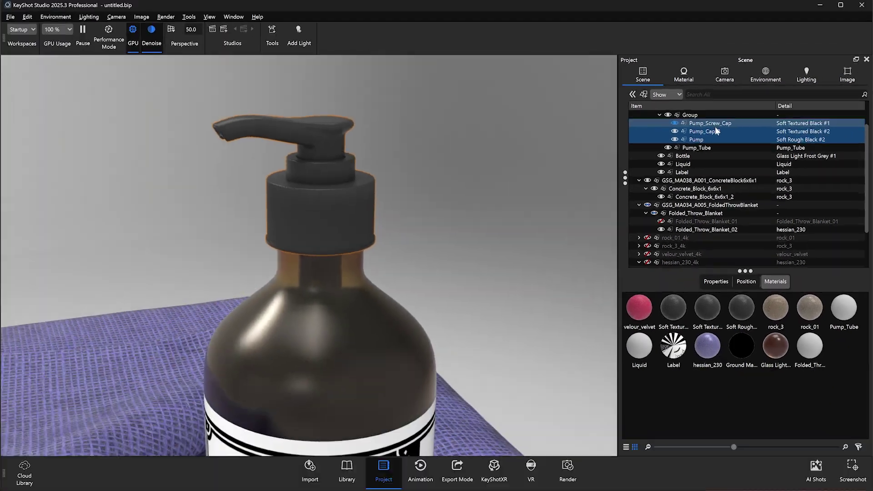
{"action": "left_click", "coordinate": [490, 184]}
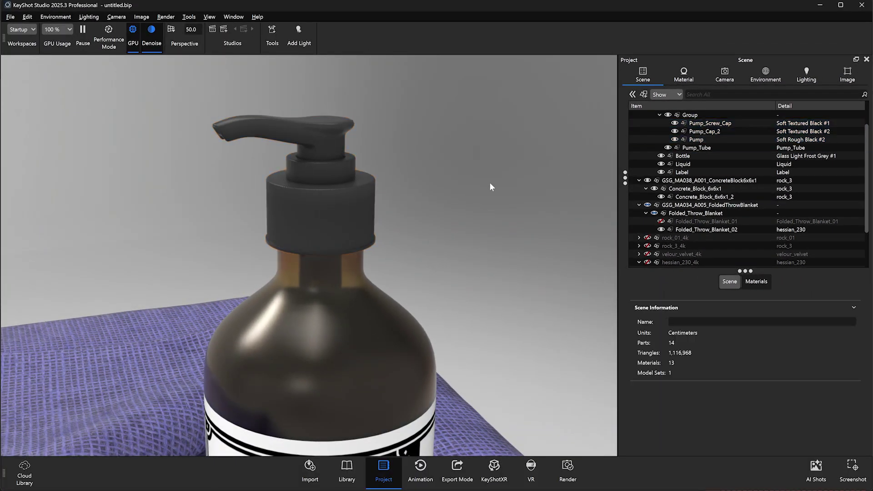
Step: Select the new pump group and rotate it about 54.3° around Z with the pivot point set to Origin
{"action": "left_click", "coordinate": [348, 213]}
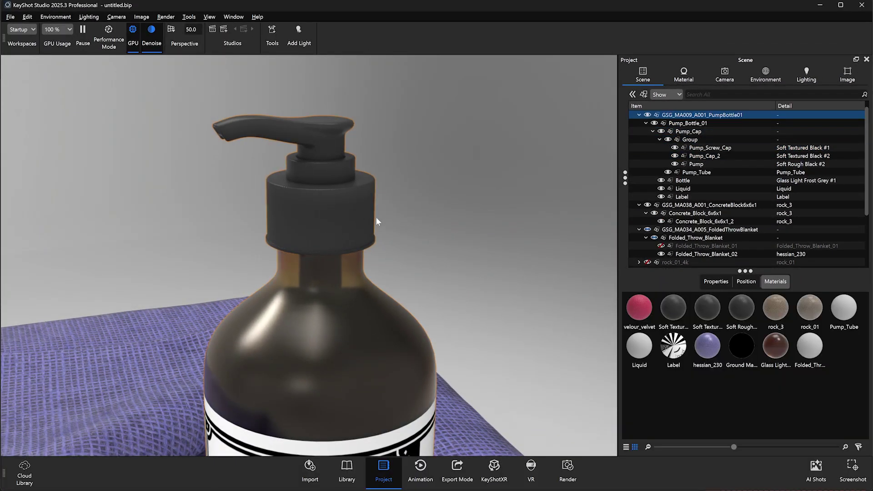
{"action": "left_click", "coordinate": [331, 220]}
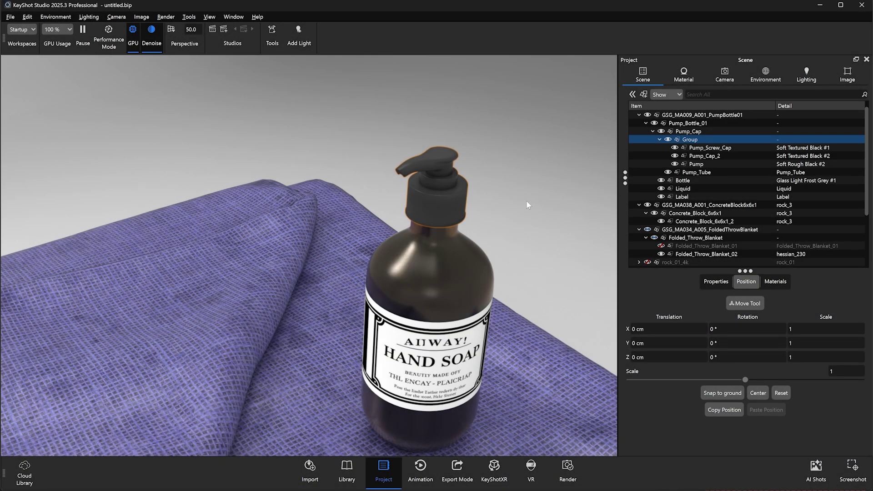
{"action": "key", "text": "r"}
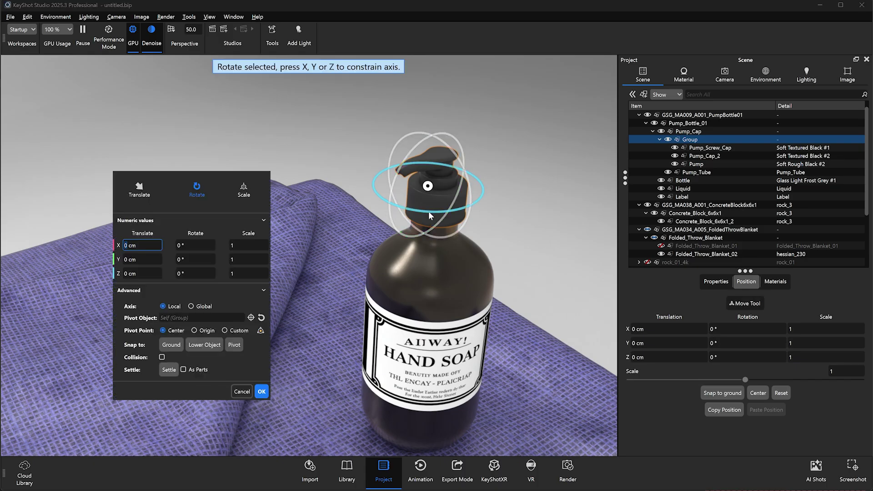
{"action": "left_click_drag", "start_coordinate": [428, 211], "coordinate": [490, 234]}
{"action": "left_click", "coordinate": [203, 307]}
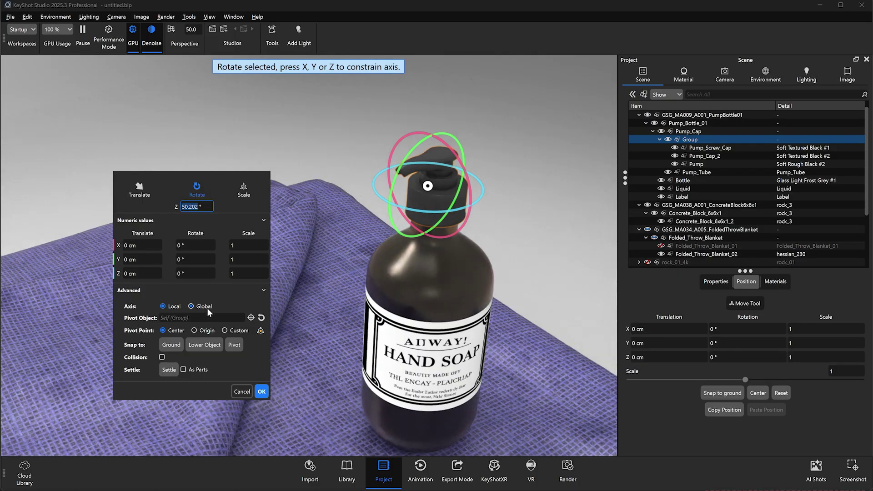
{"action": "left_click", "coordinate": [193, 331]}
{"action": "left_click_drag", "start_coordinate": [457, 195], "coordinate": [561, 145]}
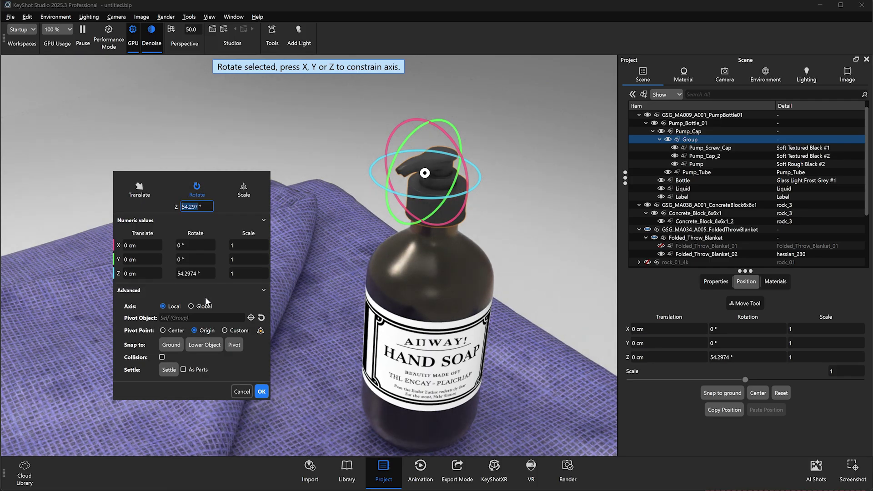
Step: Align the pump group's custom pivot to a cylinder by placing three points around the screw cap's lower rim
{"action": "left_click", "coordinate": [261, 332]}
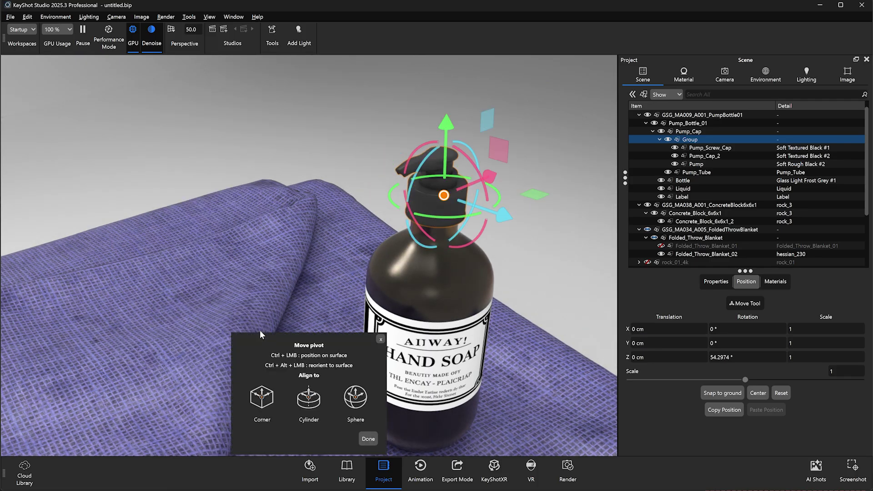
{"action": "left_click", "coordinate": [310, 400]}
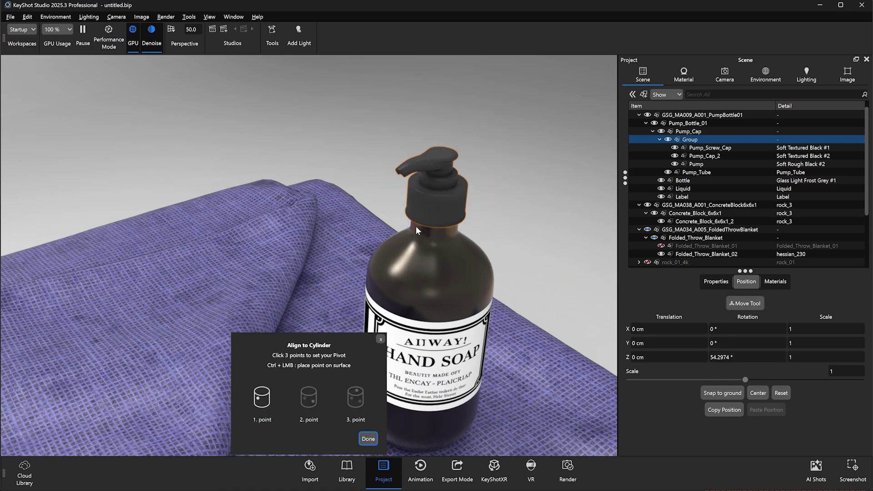
{"action": "left_click_drag", "start_coordinate": [430, 228], "coordinate": [342, 210]}
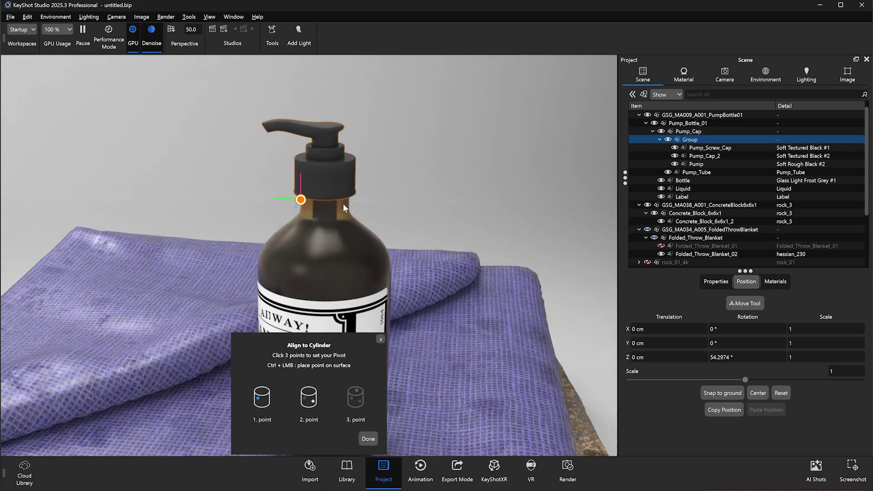
{"action": "left_click_drag", "start_coordinate": [463, 233], "coordinate": [561, 268]}
{"action": "left_click", "coordinate": [367, 439]}
Step: Rotate the pump group around the cylinder-aligned pivot, accept the transform and deselect the group
{"action": "left_click_drag", "start_coordinate": [420, 280], "coordinate": [400, 261]}
{"action": "left_click", "coordinate": [261, 391]}
{"action": "left_click", "coordinate": [535, 242]}
{"action": "scroll", "coordinate": [534, 251], "scroll_direction": "down", "scroll_amount": 4}
{"action": "left_click_drag", "start_coordinate": [508, 296], "coordinate": [513, 270]}
{"action": "scroll", "coordinate": [513, 232], "scroll_direction": "down", "scroll_amount": 1}
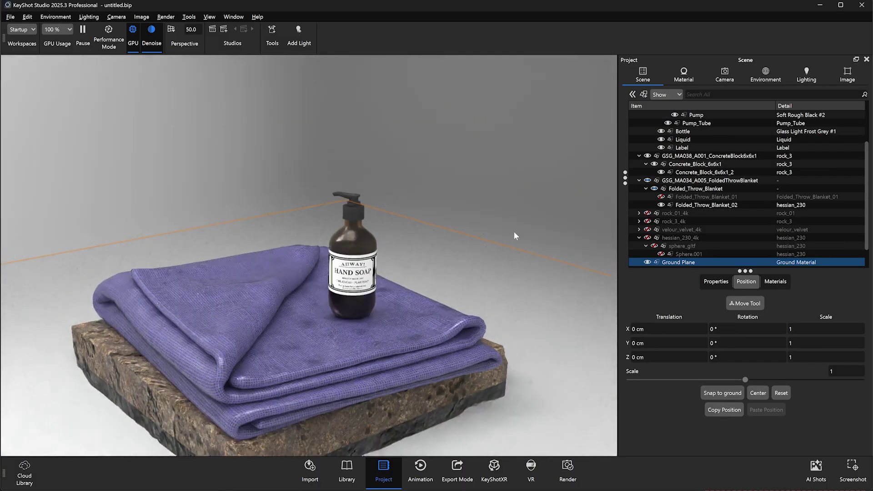
{"action": "left_click", "coordinate": [514, 236]}
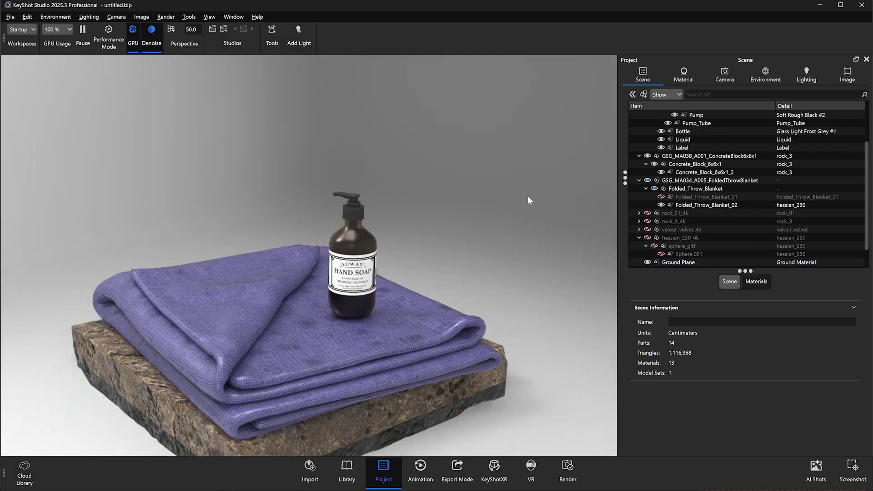
Step: Lower the environment brightness to 0.032
{"action": "scroll", "coordinate": [519, 252], "scroll_direction": "down", "scroll_amount": 5}
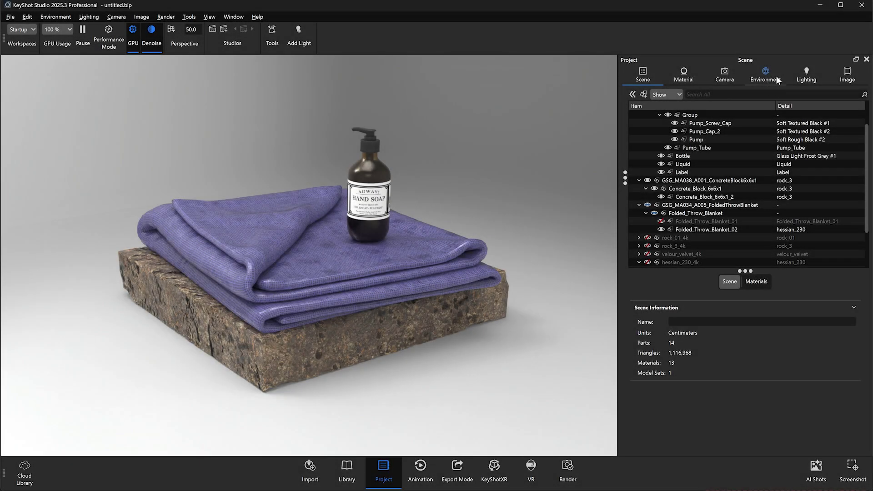
{"action": "left_click", "coordinate": [776, 78]}
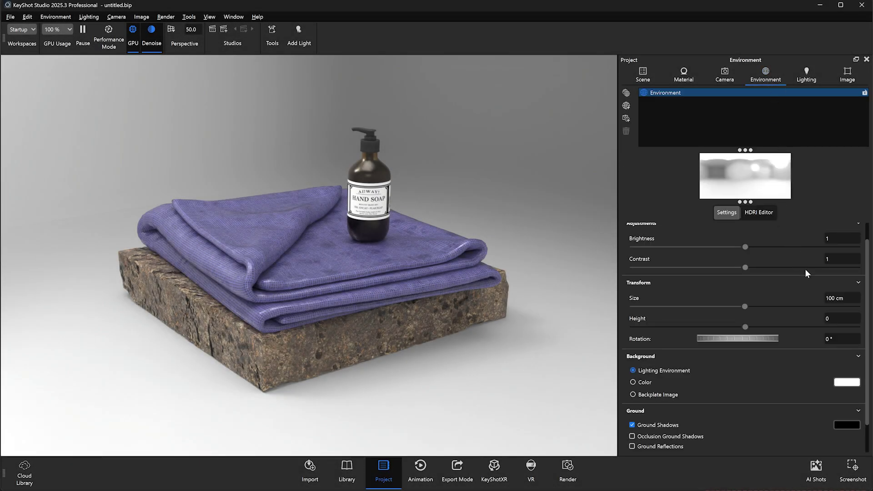
{"action": "left_click_drag", "start_coordinate": [744, 249], "coordinate": [637, 249]}
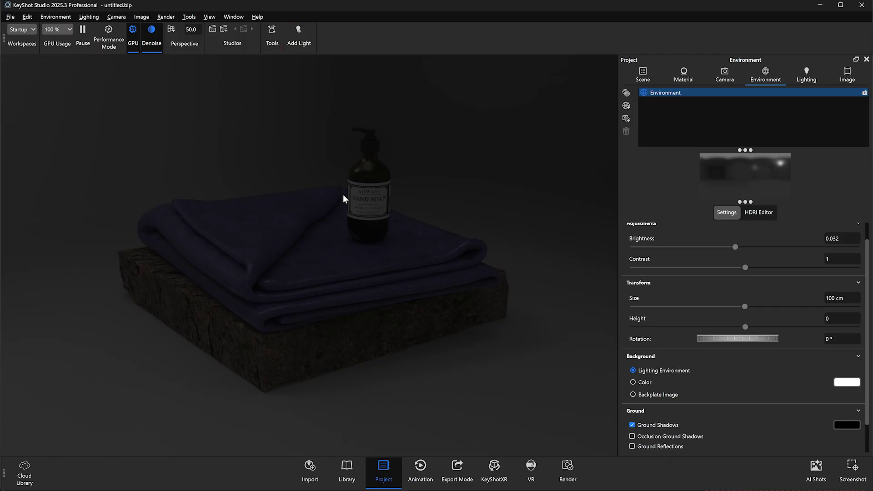
Step: Add a planar light and place its highlight on the soap bottle's shoulder at azimuth -148.75° and inclination 62.009°
{"action": "left_click", "coordinate": [298, 31]}
{"action": "left_click", "coordinate": [293, 75]}
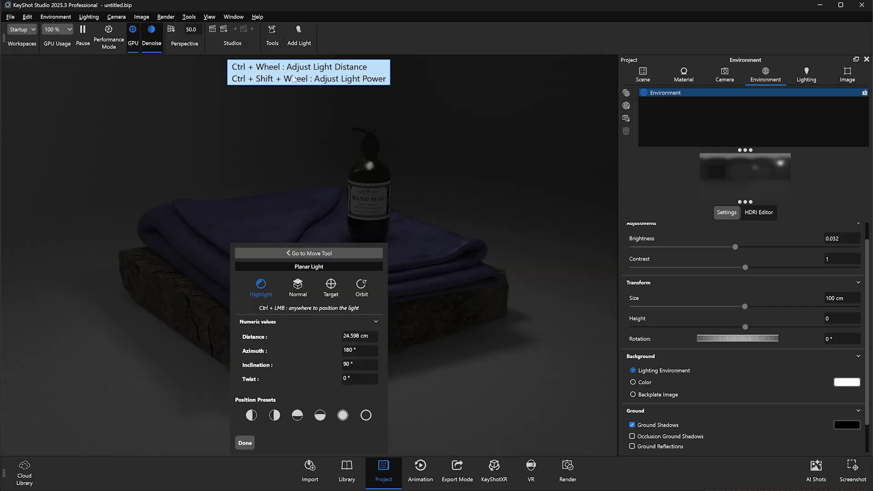
{"action": "left_click_drag", "start_coordinate": [236, 282], "coordinate": [40, 272]}
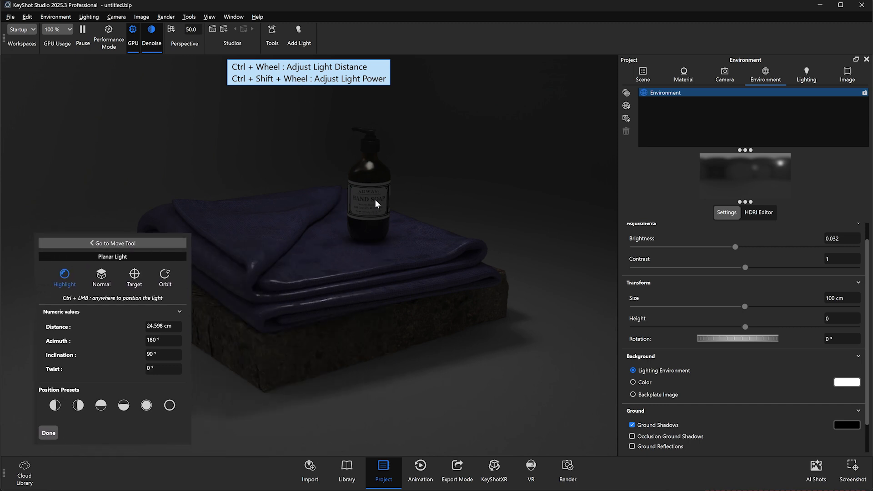
{"action": "left_click", "coordinate": [376, 168]}
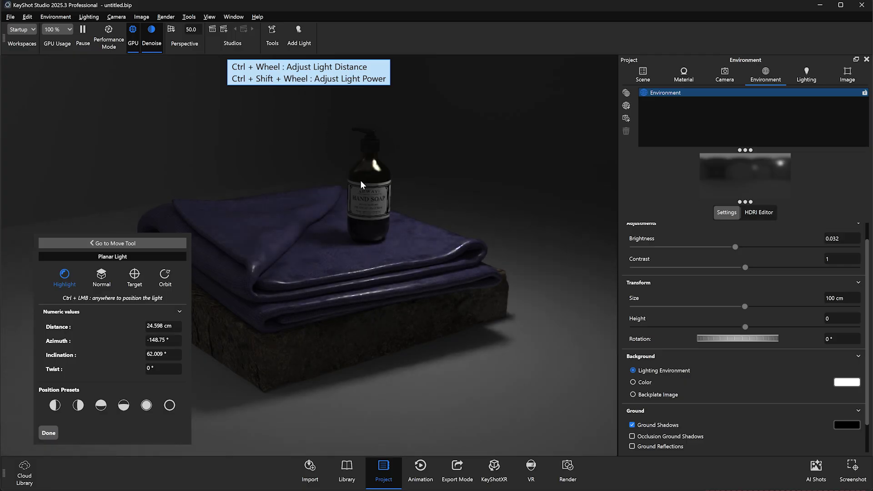
Step: Adjust the planar light's power and reposition the light at azimuth 18.11° and inclination -12.534°
{"action": "scroll", "coordinate": [360, 180], "scroll_direction": "up", "scroll_amount": 6, "text": "ctrl+shift"}
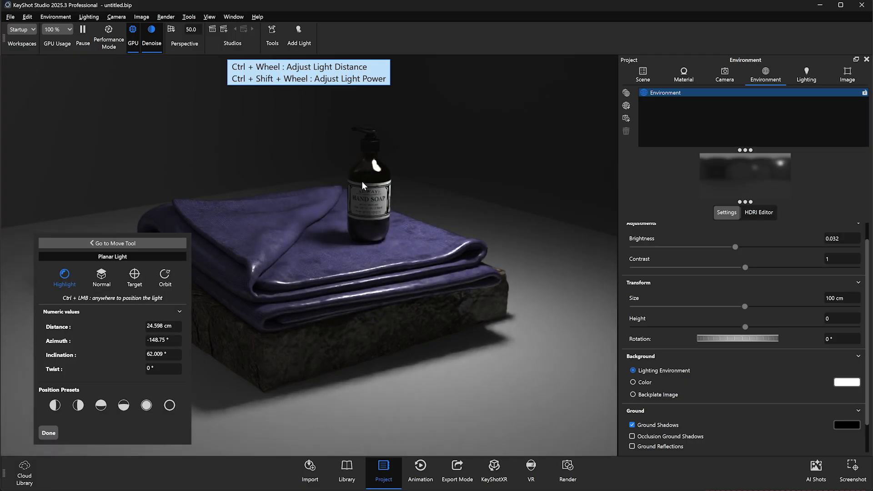
{"action": "scroll", "coordinate": [361, 181], "scroll_direction": "down", "scroll_amount": 5}
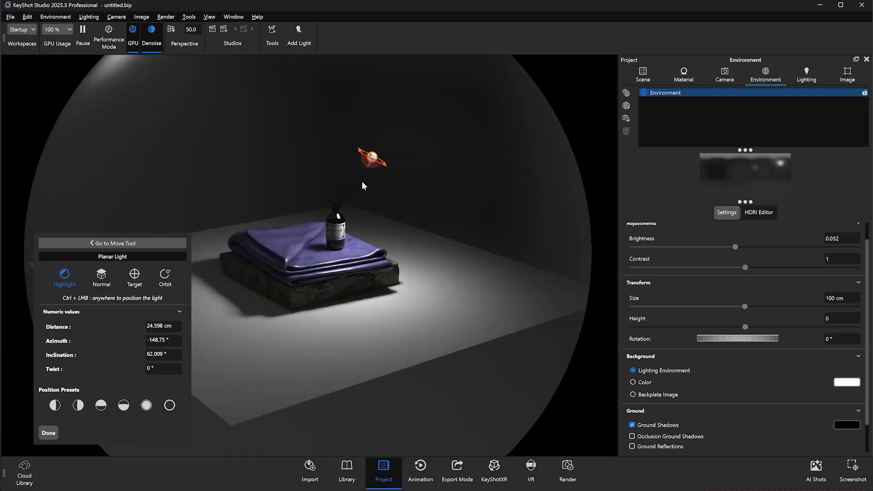
{"action": "scroll", "coordinate": [362, 200], "scroll_direction": "up", "scroll_amount": 5}
{"action": "left_click", "coordinate": [397, 153], "text": "ctrl"}
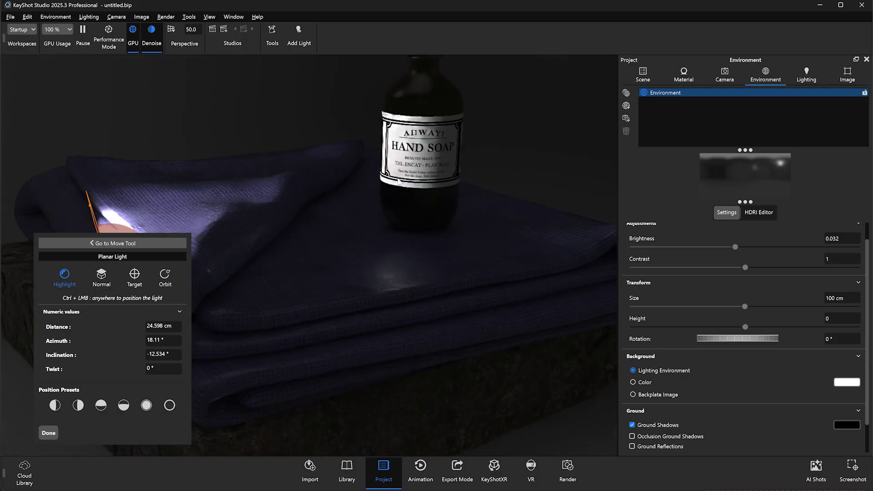
Step: Move the planar light's highlight across the soap bottle, placing the light at azimuth -59.08° and inclination -11.603°
{"action": "scroll", "coordinate": [500, 146], "scroll_direction": "down", "scroll_amount": 6}
{"action": "left_click", "coordinate": [363, 176], "text": "ctrl"}
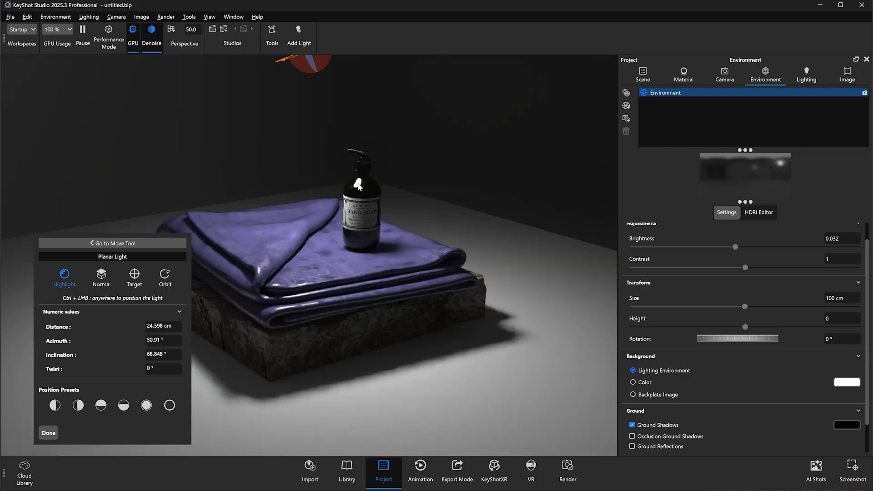
{"action": "left_click", "coordinate": [363, 165], "text": "ctrl"}
{"action": "left_click", "coordinate": [362, 153], "text": "ctrl"}
{"action": "left_click", "coordinate": [365, 171], "text": "ctrl"}
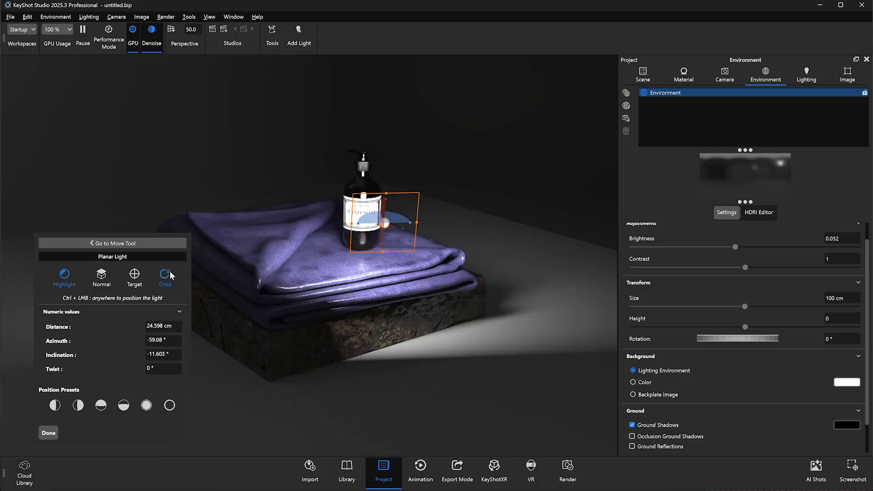
Step: Orbit the planar light around the soap bottle to azimuth 82.441°
{"action": "left_click", "coordinate": [169, 284]}
{"action": "left_click_drag", "start_coordinate": [317, 220], "coordinate": [300, 221]}
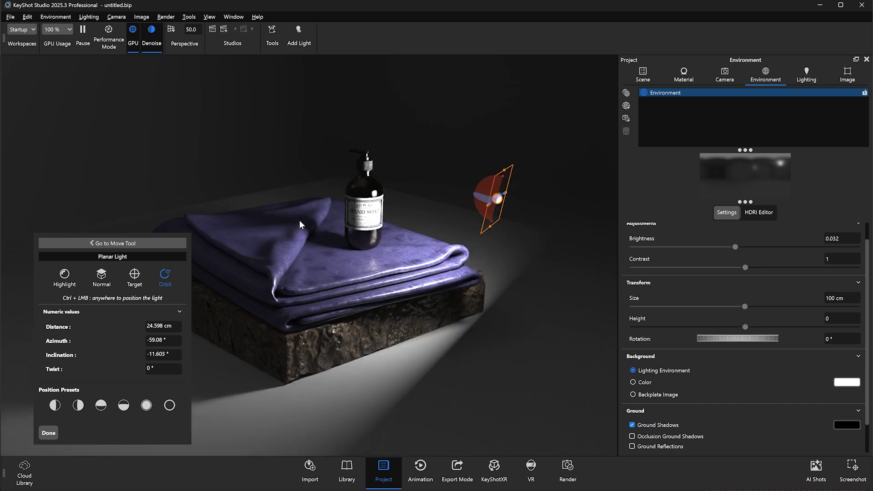
{"action": "left_click_drag", "start_coordinate": [300, 220], "coordinate": [452, 174]}
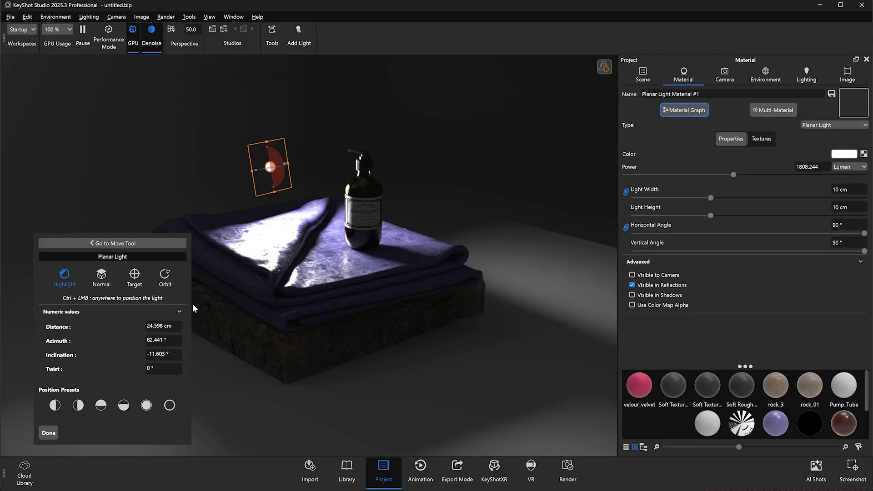
{"action": "left_click_drag", "start_coordinate": [456, 163], "coordinate": [550, 121], "text": "ctrl"}
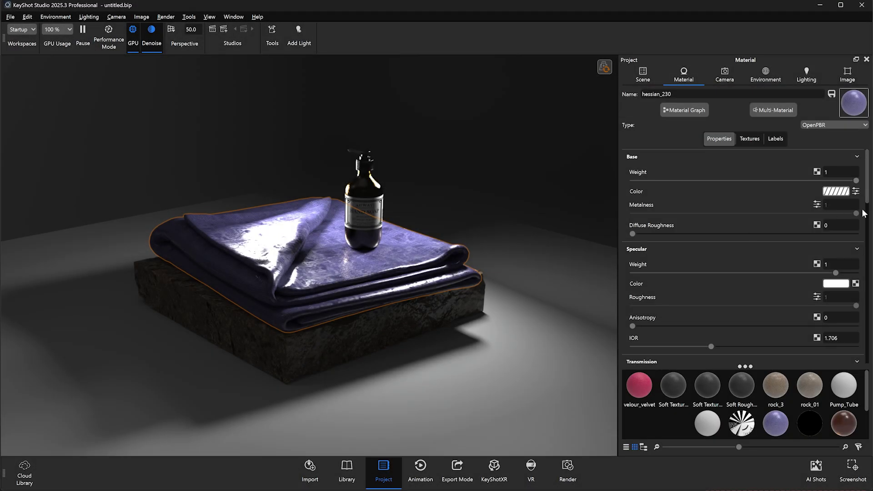
Step: Turn off the specular texture of the blanket's hessian_230 material and lower its base metalness to the minimum
{"action": "left_click", "coordinate": [749, 139]}
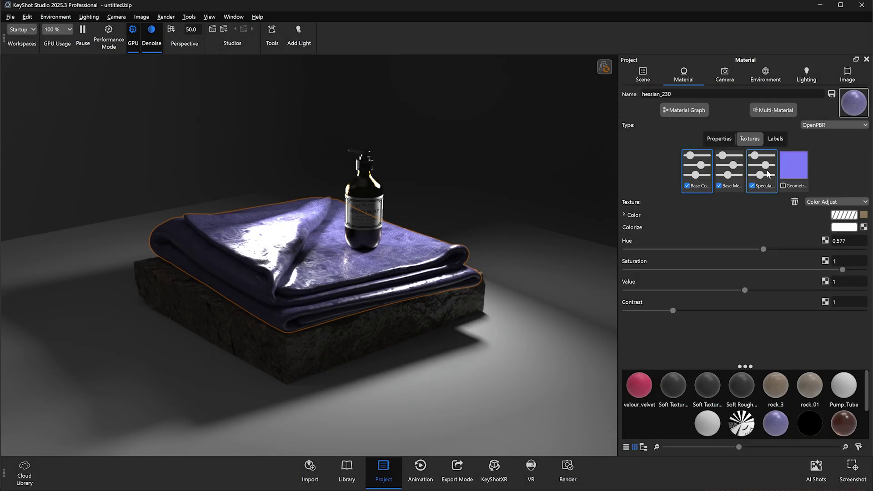
{"action": "left_click", "coordinate": [720, 139]}
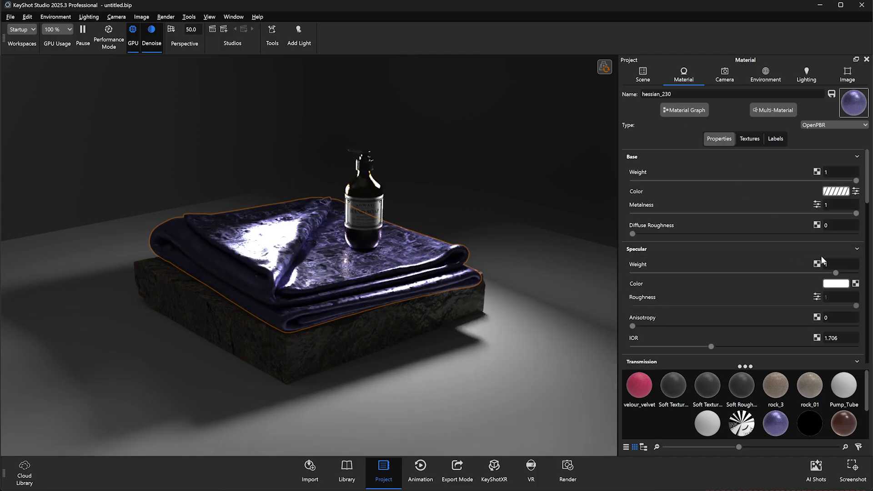
{"action": "left_click_drag", "start_coordinate": [856, 213], "coordinate": [633, 213]}
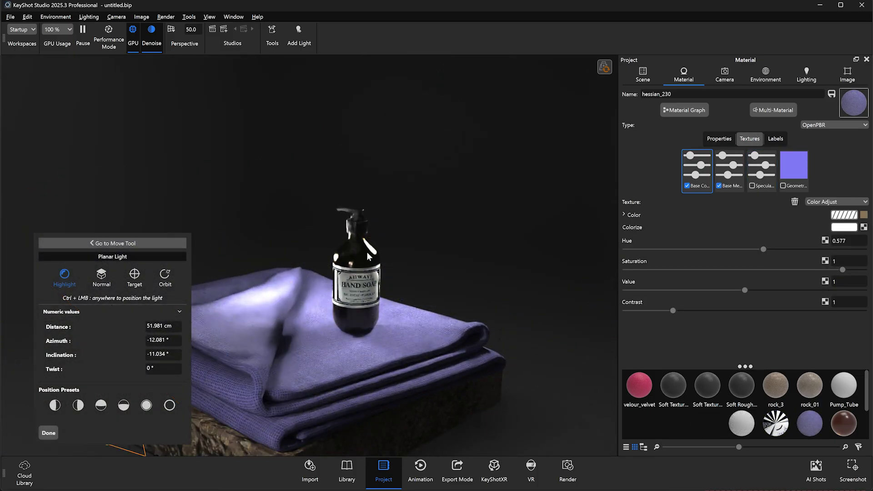
Step: Highlight the bottle's shoulder with the planar light and orbit it to azimuth -36.146° and inclination 4.436° at a distance of 73.054 cm
{"action": "left_click", "coordinate": [367, 252], "text": "ctrl"}
{"action": "left_click", "coordinate": [165, 278]}
{"action": "scroll", "coordinate": [318, 246], "scroll_direction": "down", "scroll_amount": 5}
{"action": "left_click_drag", "start_coordinate": [328, 236], "coordinate": [358, 277], "text": "ctrl"}
{"action": "scroll", "coordinate": [358, 276], "scroll_direction": "up", "scroll_amount": 6}
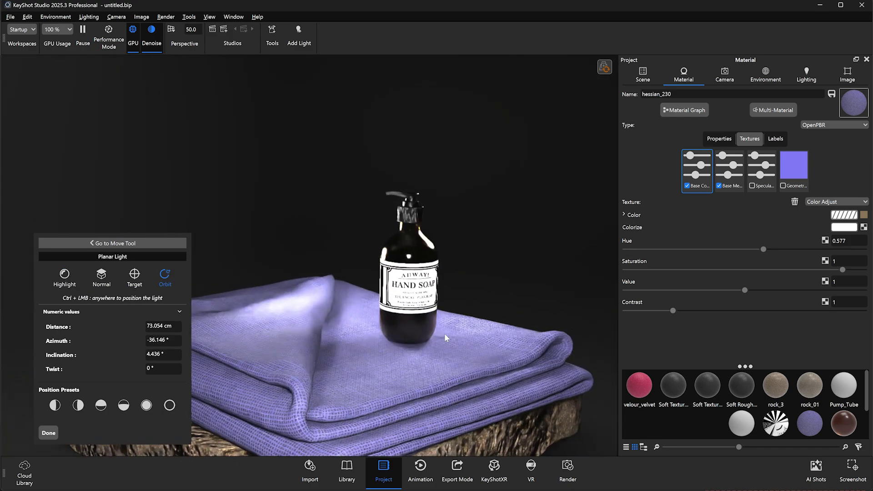
{"action": "scroll", "coordinate": [468, 338], "scroll_direction": "down", "scroll_amount": 5}
{"action": "left_click_drag", "start_coordinate": [260, 201], "coordinate": [459, 210]}
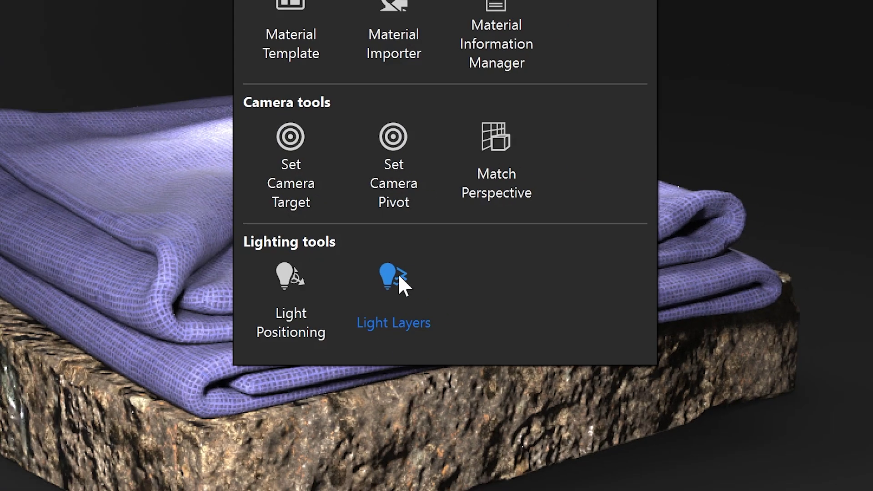
Step: Open the Light Layers tool and add a new light layer
{"action": "left_click", "coordinate": [392, 279]}
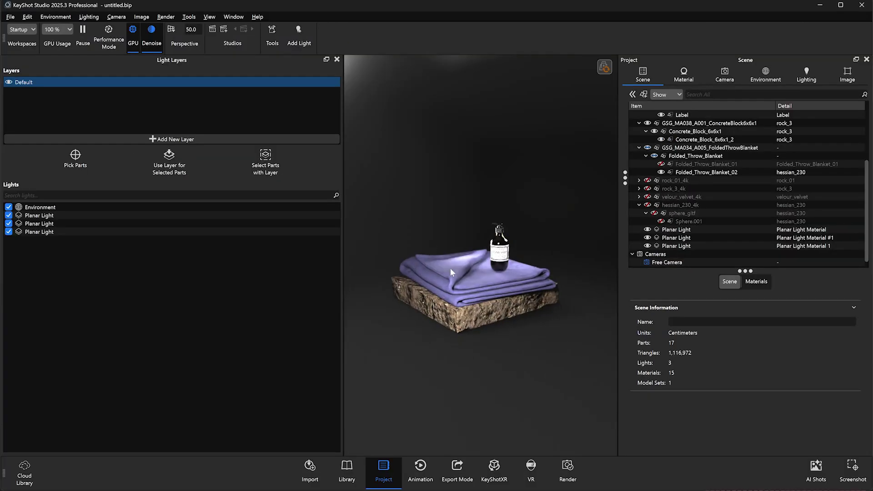
{"action": "scroll", "coordinate": [536, 264], "scroll_direction": "up", "scroll_amount": 5}
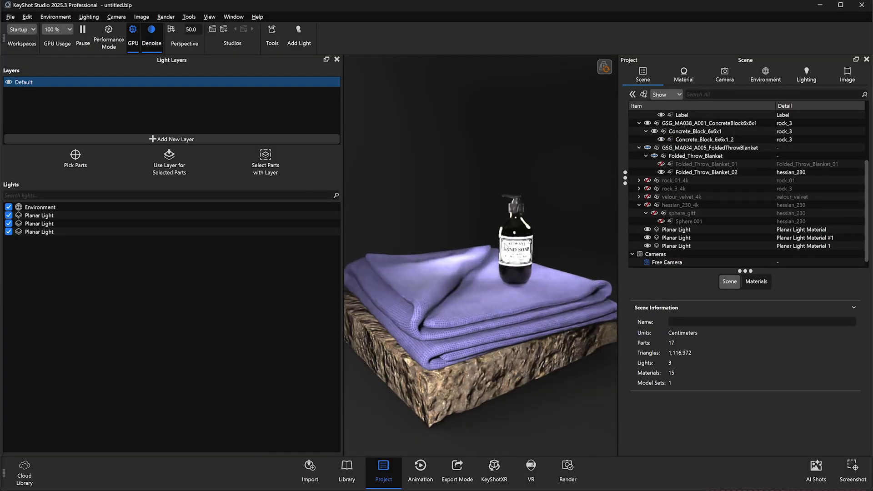
{"action": "left_click", "coordinate": [124, 138]}
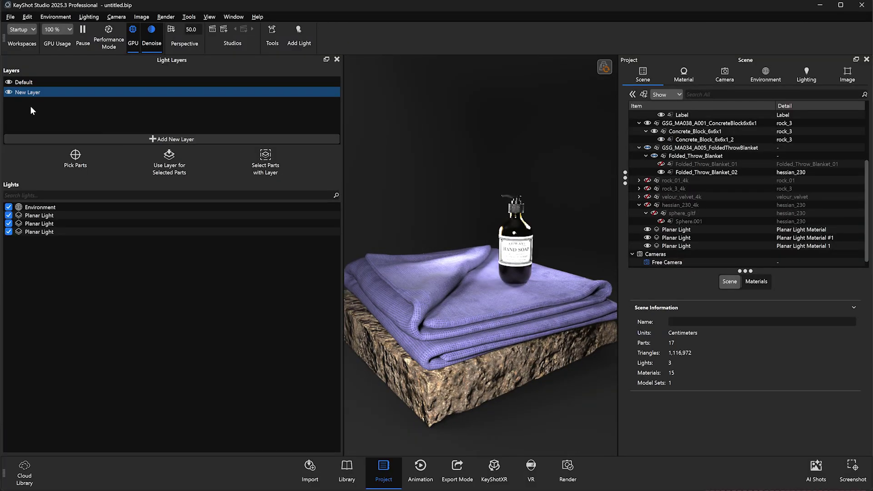
Step: Rename the new light layer as Bottle and assign the GSG_MA009_A001_PumpBottle01 model to it
{"action": "scroll", "coordinate": [635, 169], "scroll_direction": "up", "scroll_amount": 1}
{"action": "scroll", "coordinate": [636, 169], "scroll_direction": "up", "scroll_amount": 3}
{"action": "left_click", "coordinate": [696, 123]}
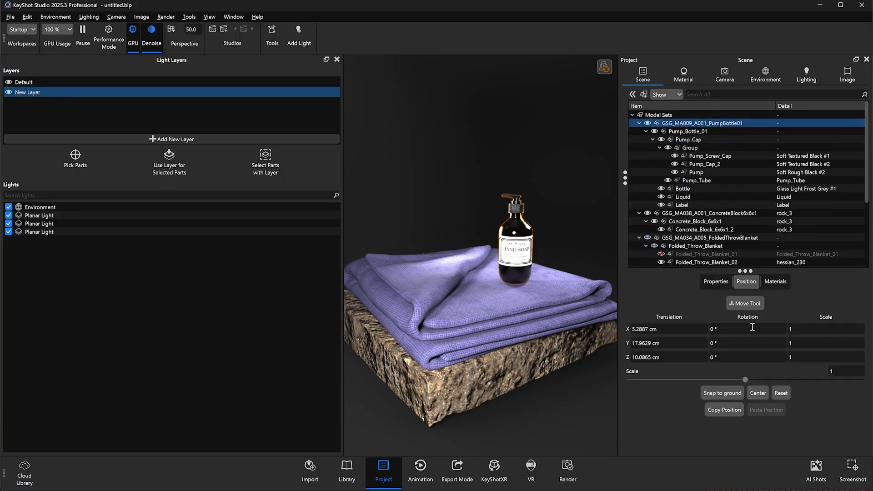
{"action": "left_click", "coordinate": [716, 282]}
{"action": "scroll", "coordinate": [682, 341], "scroll_direction": "down", "scroll_amount": 3}
{"action": "left_click", "coordinate": [658, 358]}
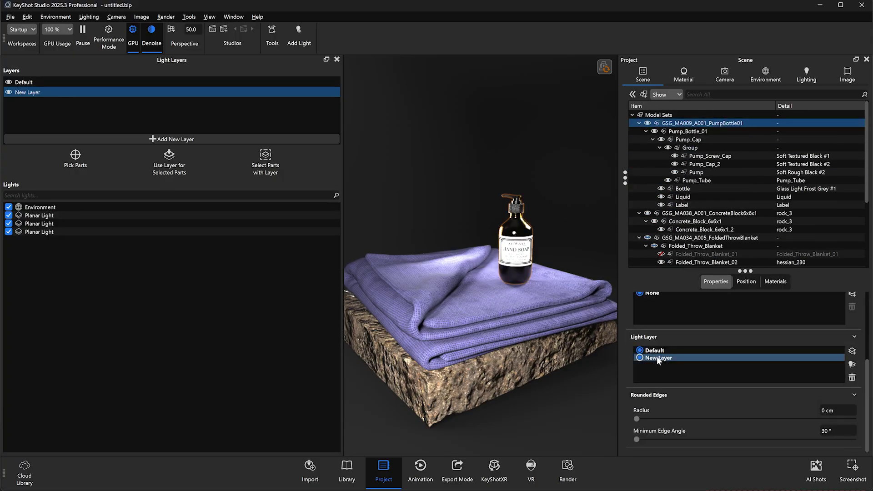
{"action": "double_click", "coordinate": [28, 92]}
{"action": "type", "text": "Bottle"}
{"action": "key", "text": "Return"}
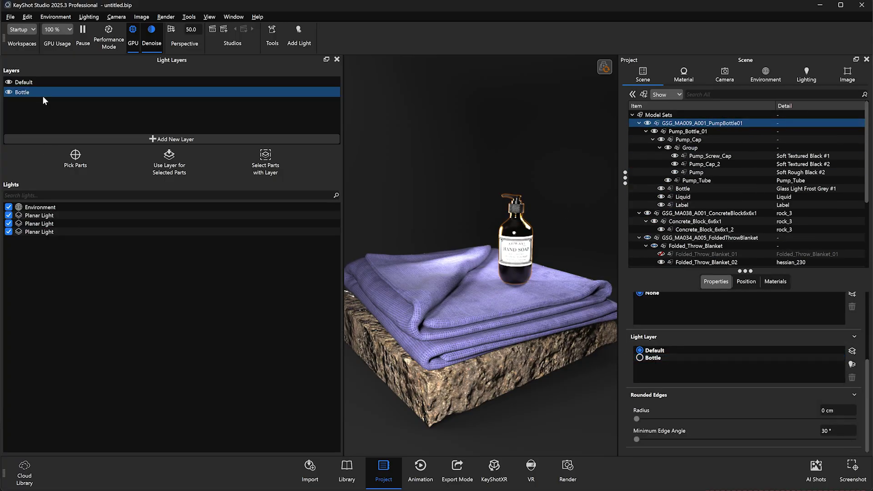
{"action": "left_click", "coordinate": [642, 358]}
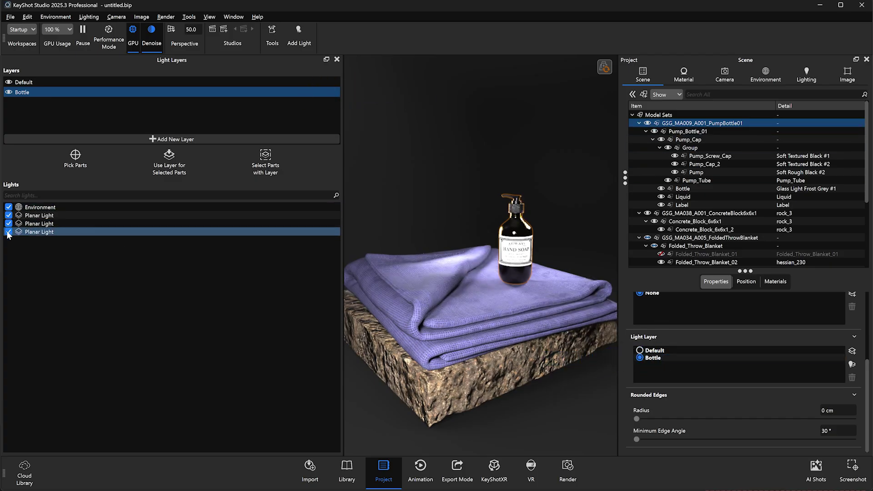
Step: Exclude the first and third planar lights from the Default light layer, keeping the environment and the second planar light enabled
{"action": "left_click", "coordinate": [39, 231]}
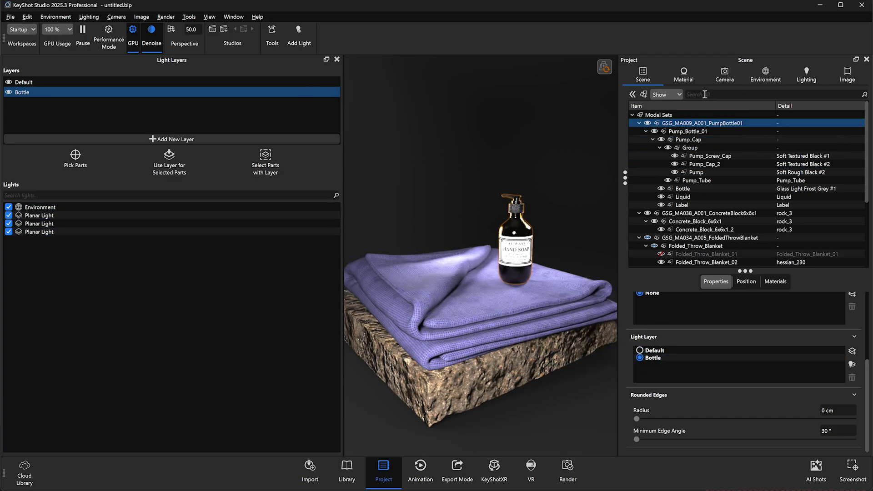
{"action": "left_click", "coordinate": [27, 82]}
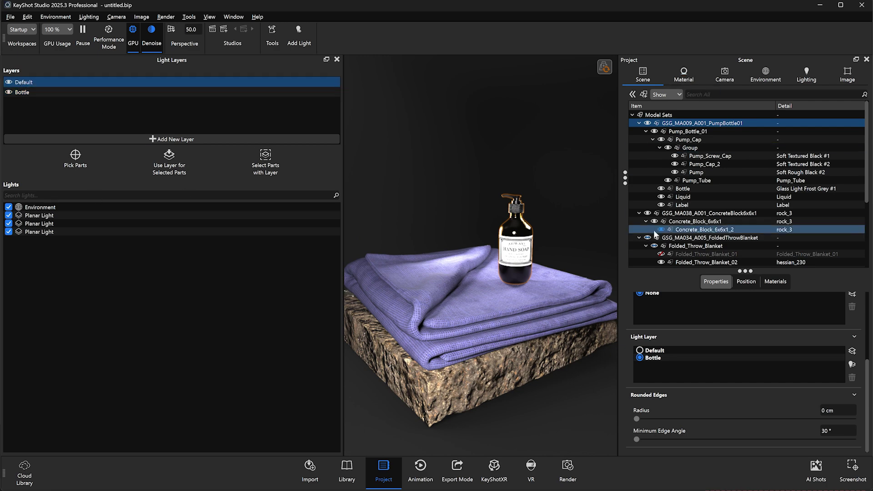
{"action": "left_click", "coordinate": [30, 224]}
{"action": "left_click", "coordinate": [9, 232]}
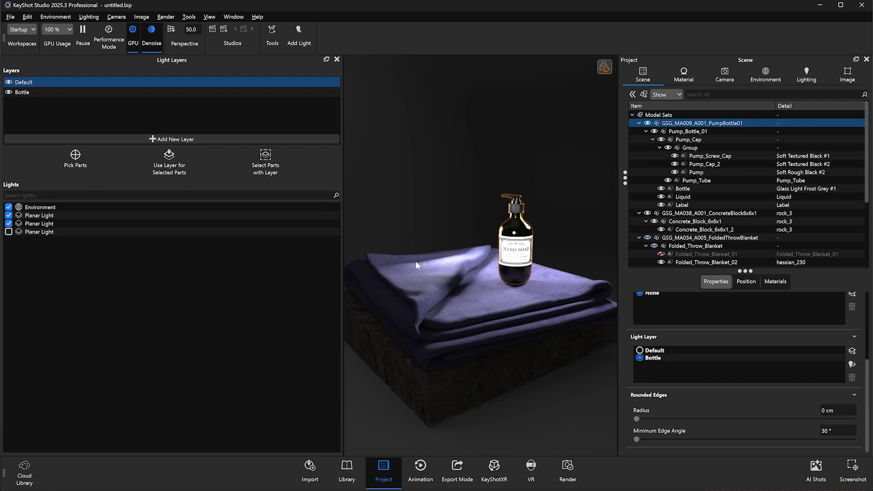
{"action": "left_click", "coordinate": [8, 223]}
{"action": "left_click", "coordinate": [8, 223]}
{"action": "left_click", "coordinate": [9, 215]}
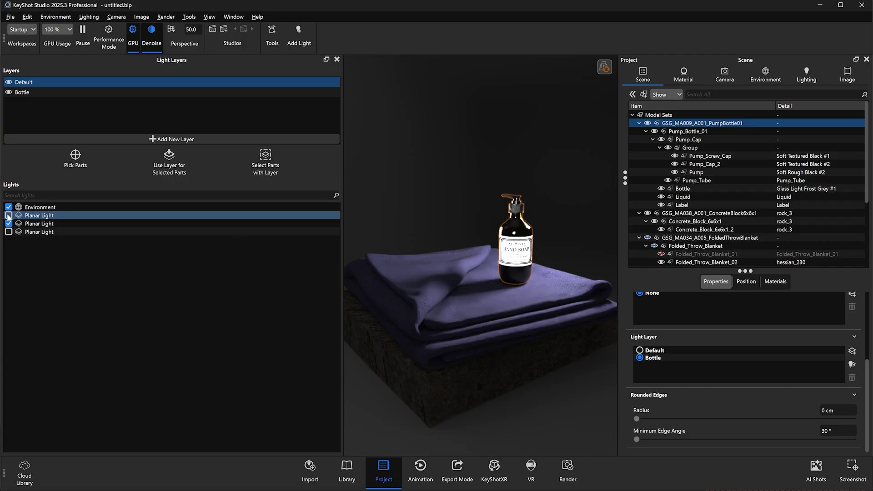
{"action": "left_click", "coordinate": [8, 215]}
{"action": "left_click", "coordinate": [8, 223]}
{"action": "left_click", "coordinate": [8, 223]}
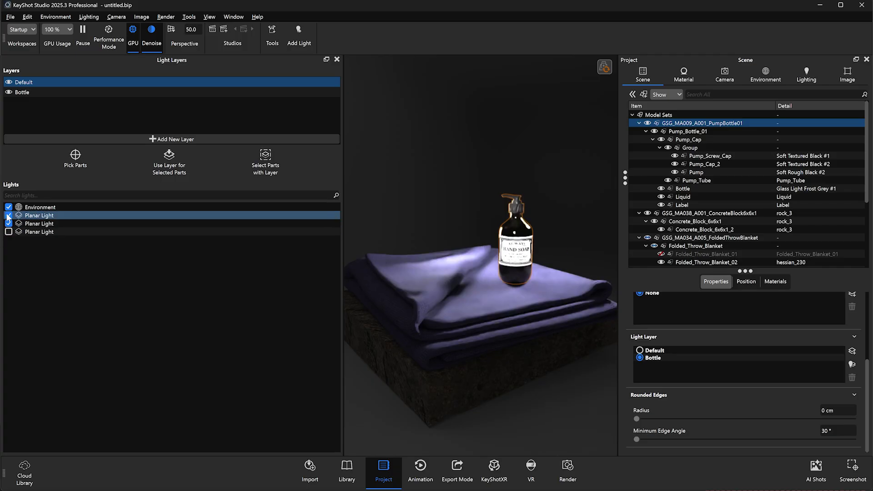
{"action": "left_click", "coordinate": [8, 215]}
Step: Set the first planar light's colour temperature to a warm 3456 K
{"action": "scroll", "coordinate": [549, 248], "scroll_direction": "up", "scroll_amount": 2}
{"action": "scroll", "coordinate": [549, 249], "scroll_direction": "down", "scroll_amount": 4}
{"action": "left_click", "coordinate": [562, 221]}
{"action": "left_click_drag", "start_coordinate": [562, 221], "coordinate": [564, 200]}
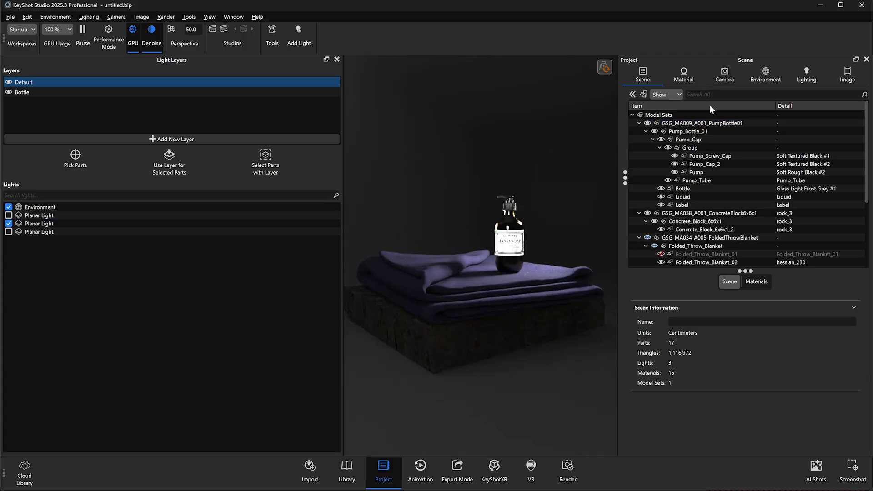
{"action": "scroll", "coordinate": [690, 191], "scroll_direction": "down", "scroll_amount": 4}
{"action": "left_click", "coordinate": [684, 221]}
{"action": "left_click", "coordinate": [745, 281]}
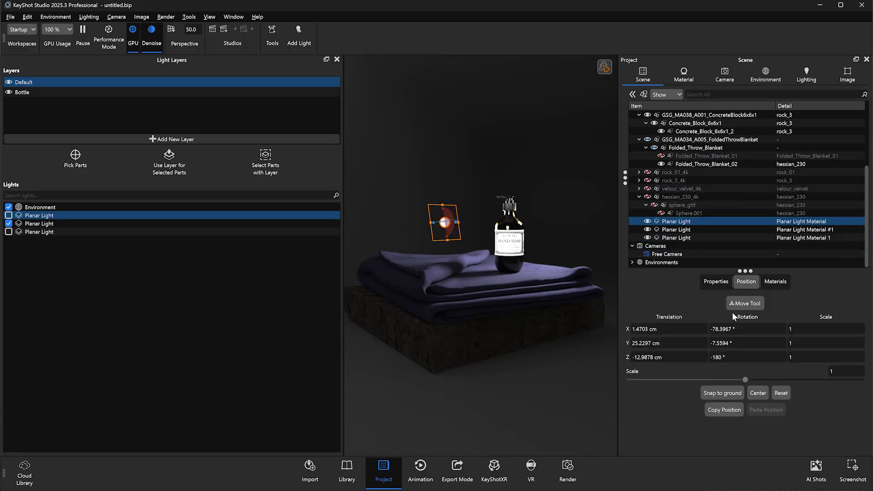
{"action": "double_click", "coordinate": [680, 222]}
{"action": "left_click", "coordinate": [843, 154]}
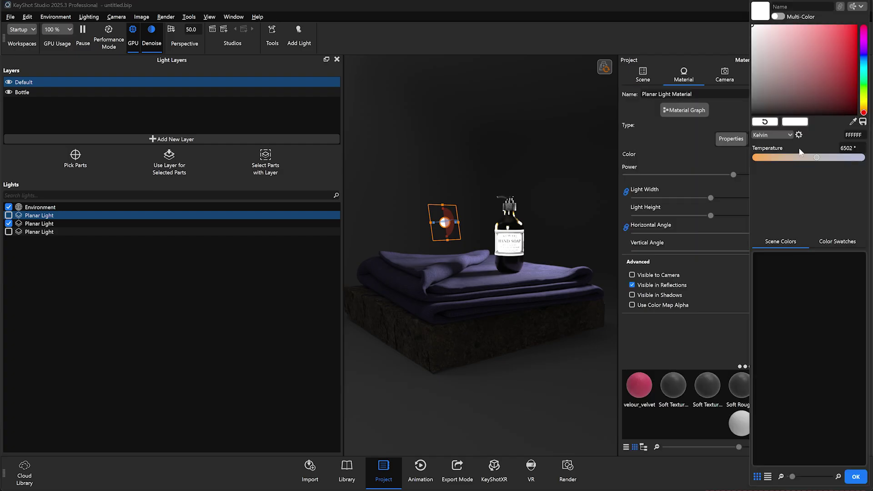
{"action": "left_click_drag", "start_coordinate": [815, 158], "coordinate": [780, 157]}
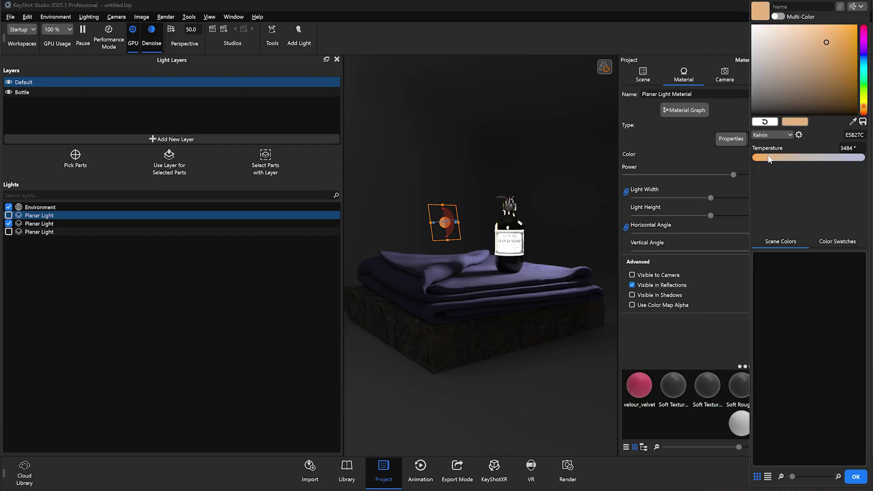
Step: Set the second planar light's colour temperature to a cool 8180 K
{"action": "left_click", "coordinate": [40, 224]}
{"action": "left_click", "coordinate": [843, 154]}
{"action": "left_click", "coordinate": [816, 158]}
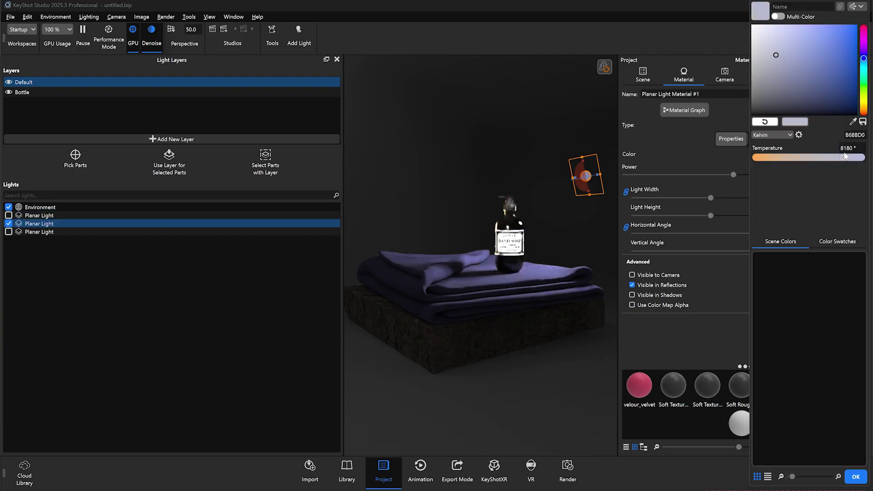
Step: Set the third planar light's power to 2280 lumen
{"action": "left_click", "coordinate": [36, 232]}
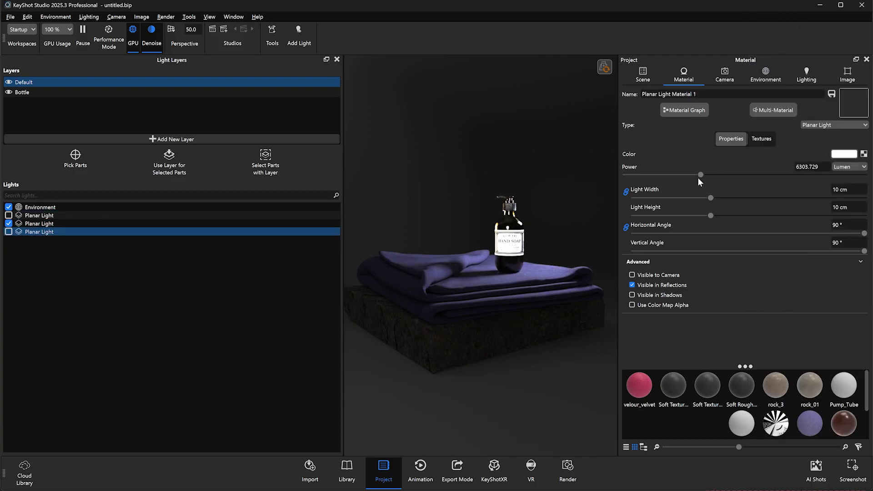
{"action": "left_click_drag", "start_coordinate": [652, 172], "coordinate": [654, 174]}
{"action": "scroll", "coordinate": [574, 255], "scroll_direction": "up", "scroll_amount": 5}
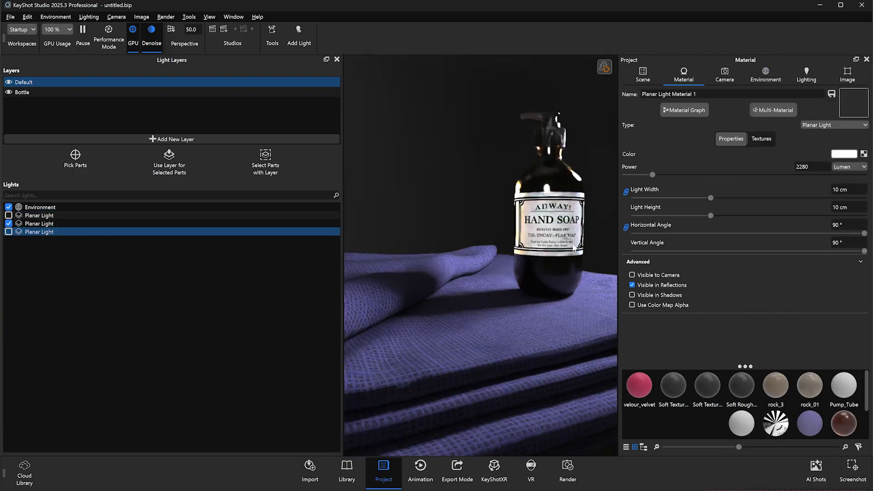
{"action": "middle_click_drag", "start_coordinate": [574, 255], "coordinate": [450, 370]}
{"action": "scroll", "coordinate": [450, 370], "scroll_direction": "up", "scroll_amount": 3}
Step: Raise the third planar light's power and set its colour temperature to 4651 K
{"action": "left_click_drag", "start_coordinate": [343, 85], "coordinate": [142, 90]}
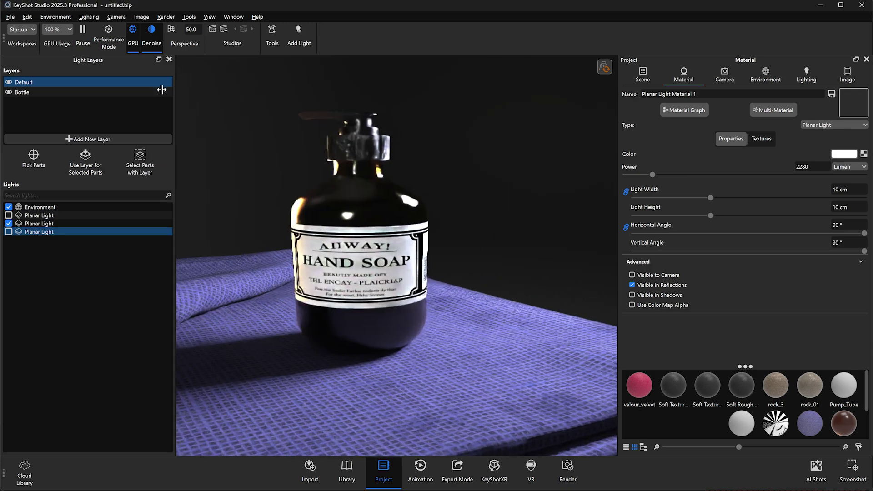
{"action": "left_click_drag", "start_coordinate": [652, 175], "coordinate": [742, 175]}
{"action": "left_click_drag", "start_coordinate": [504, 259], "coordinate": [486, 243]}
{"action": "scroll", "coordinate": [522, 193], "scroll_direction": "down", "scroll_amount": 4}
{"action": "left_click", "coordinate": [844, 153]}
{"action": "left_click", "coordinate": [789, 158]}
{"action": "scroll", "coordinate": [526, 206], "scroll_direction": "down", "scroll_amount": 3}
{"action": "scroll", "coordinate": [486, 243], "scroll_direction": "up", "scroll_amount": 5}
{"action": "middle_click_drag", "start_coordinate": [360, 61], "coordinate": [350, 176]}
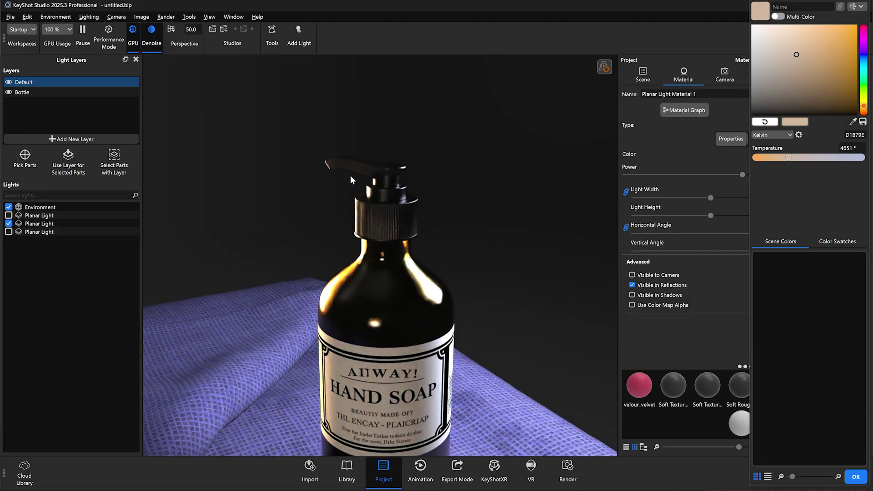
Step: Add a fourth planar light and position it behind the bottle at azimuth 126.401° and inclination 11.085°
{"action": "left_click", "coordinate": [278, 37]}
{"action": "left_click", "coordinate": [299, 38]}
{"action": "left_click", "coordinate": [294, 73]}
{"action": "left_click", "coordinate": [386, 185]}
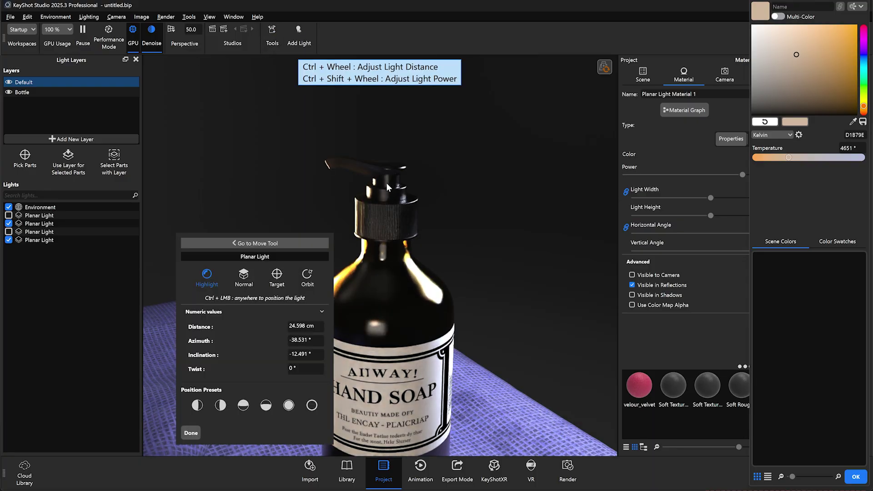
{"action": "left_click_drag", "start_coordinate": [386, 184], "coordinate": [431, 384], "text": "ctrl"}
{"action": "scroll", "coordinate": [511, 375], "scroll_direction": "down", "scroll_amount": 5}
{"action": "left_click_drag", "start_coordinate": [511, 376], "coordinate": [415, 295]}
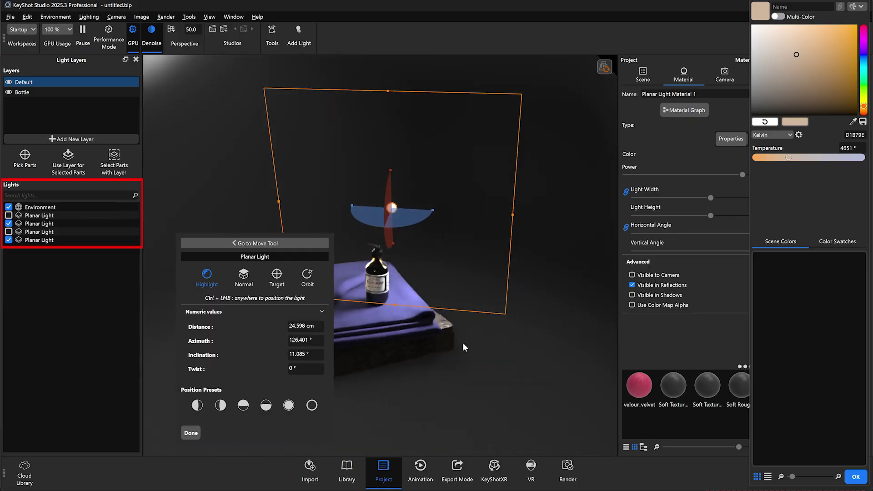
Step: Reposition the fourth planar light and orbit it above the bottle to azimuth -50.673° and inclination 76.777°
{"action": "scroll", "coordinate": [415, 296], "scroll_direction": "up", "scroll_amount": 5}
{"action": "left_click", "coordinate": [365, 215], "text": "ctrl"}
{"action": "scroll", "coordinate": [397, 245], "scroll_direction": "down", "scroll_amount": 7}
{"action": "left_click", "coordinate": [307, 277]}
{"action": "left_click_drag", "start_coordinate": [465, 233], "coordinate": [408, 270], "text": "ctrl"}
{"action": "scroll", "coordinate": [408, 271], "scroll_direction": "up", "scroll_amount": 7}
{"action": "left_click_drag", "start_coordinate": [497, 265], "coordinate": [563, 281], "text": "ctrl"}
{"action": "scroll", "coordinate": [563, 281], "scroll_direction": "down", "scroll_amount": 8}
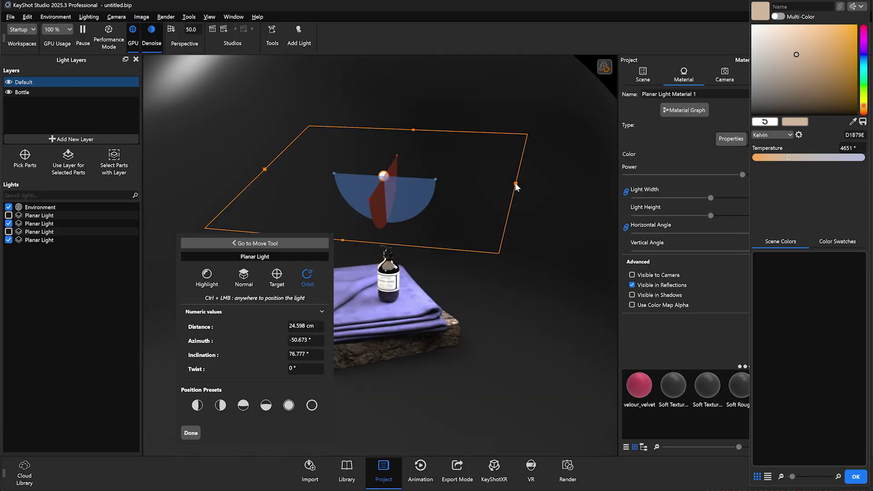
Step: Unlink the fourth planar light's width and height and resize it to about 13 by 47 cm
{"action": "left_click_drag", "start_coordinate": [493, 185], "coordinate": [459, 184]}
{"action": "left_click", "coordinate": [626, 192]}
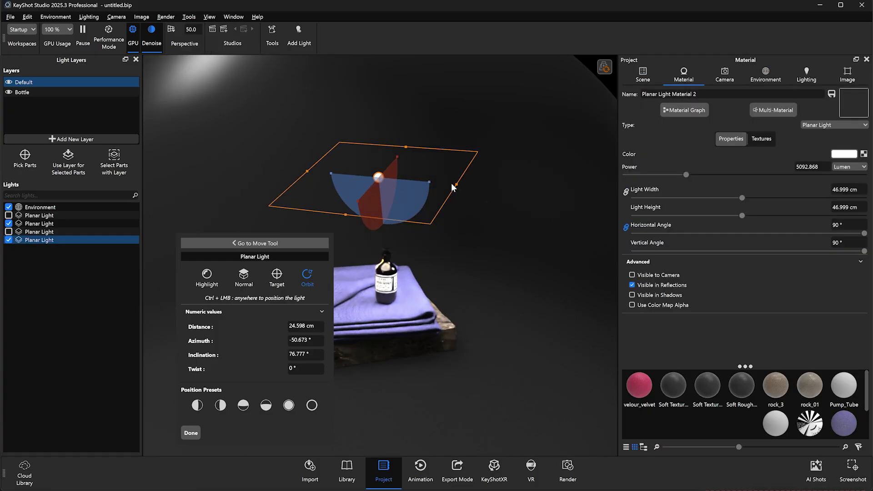
{"action": "left_click_drag", "start_coordinate": [453, 185], "coordinate": [402, 256]}
Step: Reposition the resized planar light with the Highlight and Normal modes, placing it at azimuth -19.895° and inclination 20.495°
{"action": "scroll", "coordinate": [450, 157], "scroll_direction": "up", "scroll_amount": 8}
{"action": "key", "text": "h"}
{"action": "left_click", "coordinate": [467, 163], "text": "ctrl"}
{"action": "key", "text": "n"}
{"action": "left_click", "coordinate": [463, 150], "text": "ctrl"}
{"action": "scroll", "coordinate": [462, 150], "scroll_direction": "down", "scroll_amount": 4}
{"action": "left_click", "coordinate": [388, 246], "text": "ctrl"}
{"action": "scroll", "coordinate": [388, 248], "scroll_direction": "down", "scroll_amount": 5}
{"action": "scroll", "coordinate": [480, 324], "scroll_direction": "up", "scroll_amount": 6}
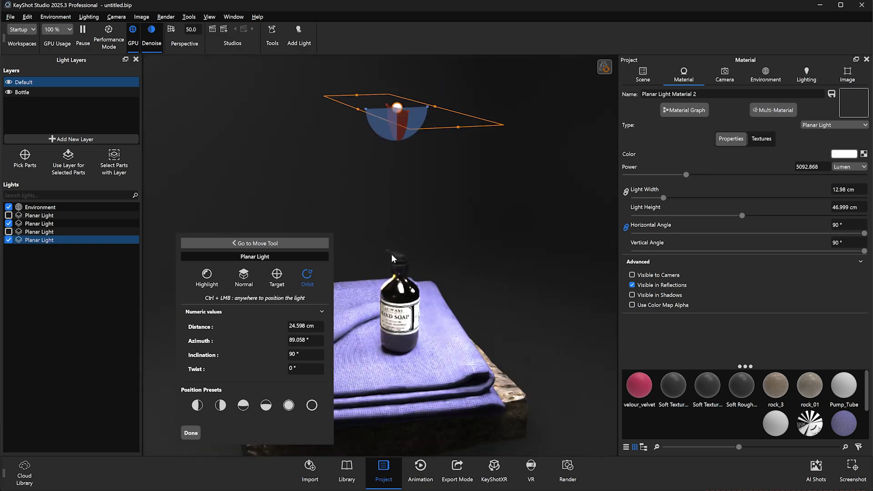
Step: Refine the planar light's placement over the pump head and finish positioning it
{"action": "scroll", "coordinate": [392, 253], "scroll_direction": "up", "scroll_amount": 7}
{"action": "left_click", "coordinate": [446, 256], "text": "ctrl"}
{"action": "scroll", "coordinate": [410, 258], "scroll_direction": "down", "scroll_amount": 5}
{"action": "left_click_drag", "start_coordinate": [375, 260], "coordinate": [449, 174], "text": "ctrl"}
{"action": "left_click", "coordinate": [191, 433]}
Step: Add another light layer named Pump
{"action": "left_click", "coordinate": [77, 139]}
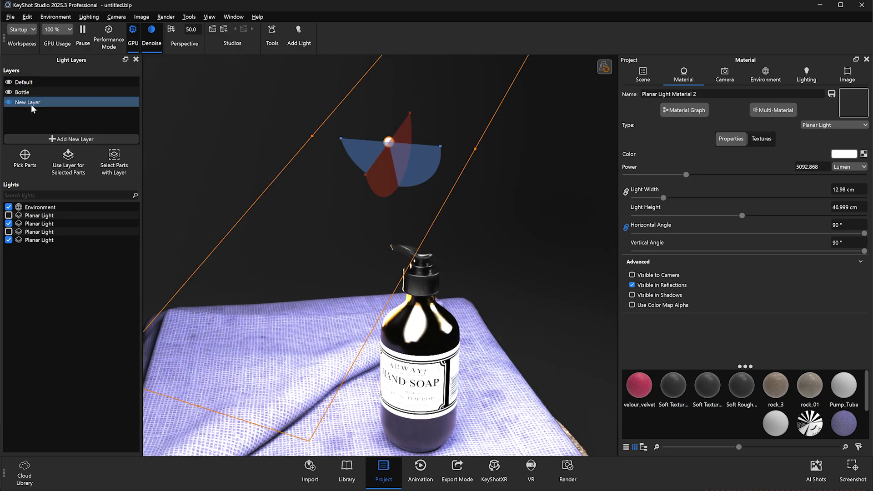
{"action": "right_click", "coordinate": [32, 108]}
{"action": "left_click", "coordinate": [50, 111]}
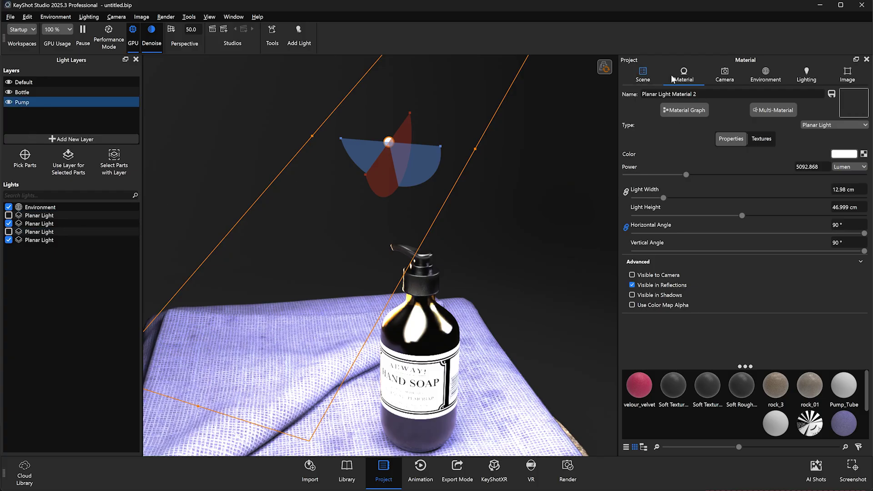
Step: Assign the whole PumpBottle01 model to the Pump light layer
{"action": "left_click", "coordinate": [643, 74]}
{"action": "scroll", "coordinate": [731, 137], "scroll_direction": "up", "scroll_amount": 2}
{"action": "left_click", "coordinate": [419, 279]}
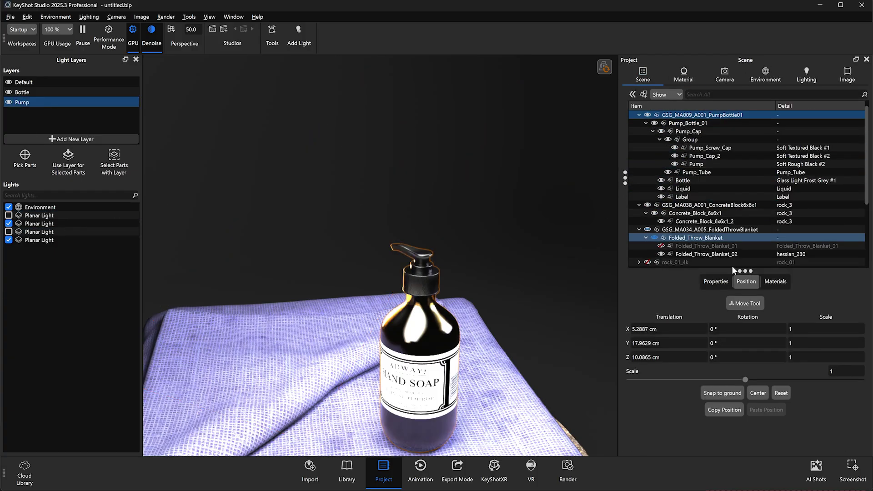
{"action": "left_click", "coordinate": [715, 282]}
{"action": "left_click", "coordinate": [639, 413]}
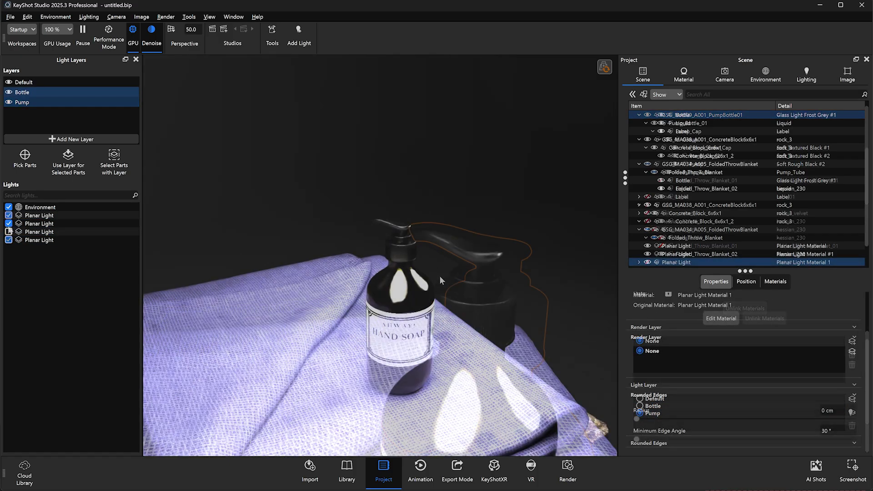
Step: Exclude the fourth planar light from the Bottle layer and assign the model's Pump_Cap group to the Pump light layer
{"action": "left_click", "coordinate": [40, 239]}
{"action": "scroll", "coordinate": [690, 126], "scroll_direction": "up", "scroll_amount": 5}
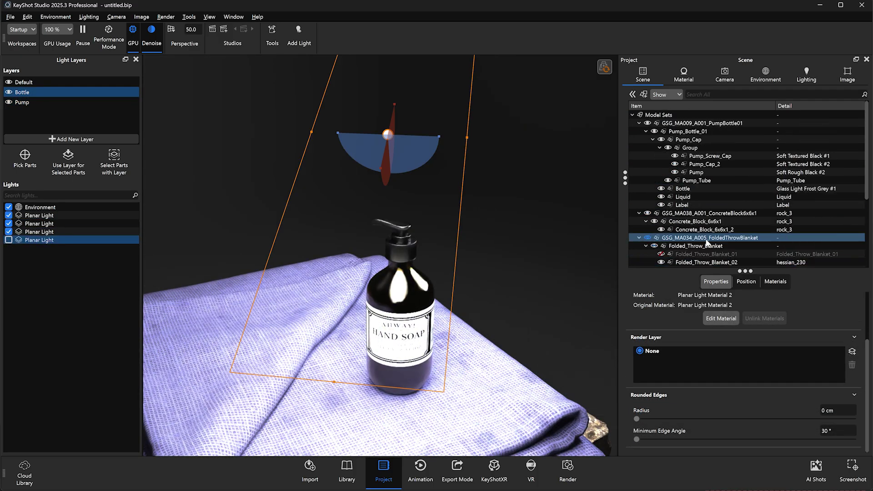
{"action": "left_click", "coordinate": [689, 123]}
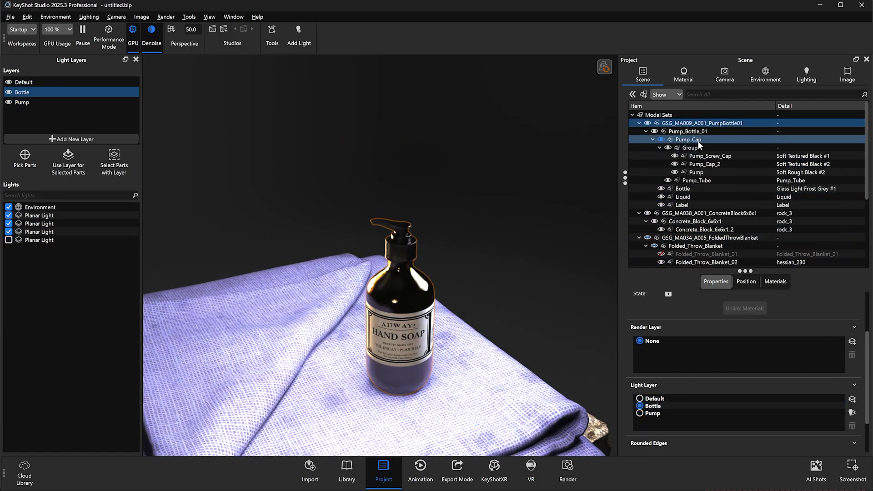
{"action": "left_click", "coordinate": [639, 412]}
{"action": "left_click", "coordinate": [690, 124]}
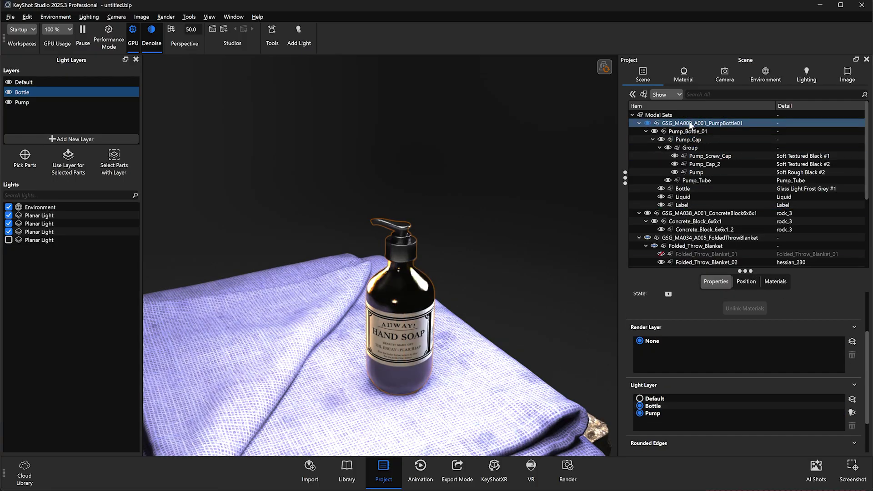
Step: Limit the Pump light layer to the environment and the third and fourth planar lights
{"action": "left_click", "coordinate": [488, 291]}
{"action": "left_click_drag", "start_coordinate": [489, 291], "coordinate": [510, 256]}
{"action": "scroll", "coordinate": [487, 235], "scroll_direction": "up", "scroll_amount": 3}
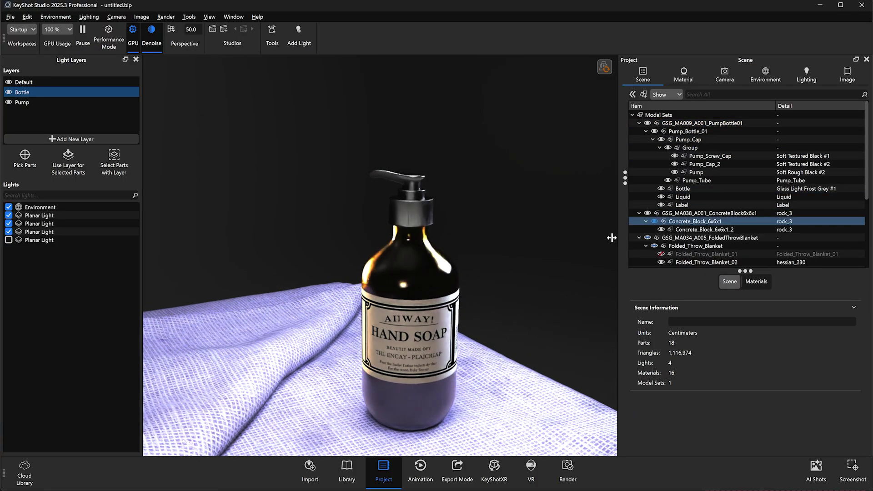
{"action": "left_click", "coordinate": [18, 104]}
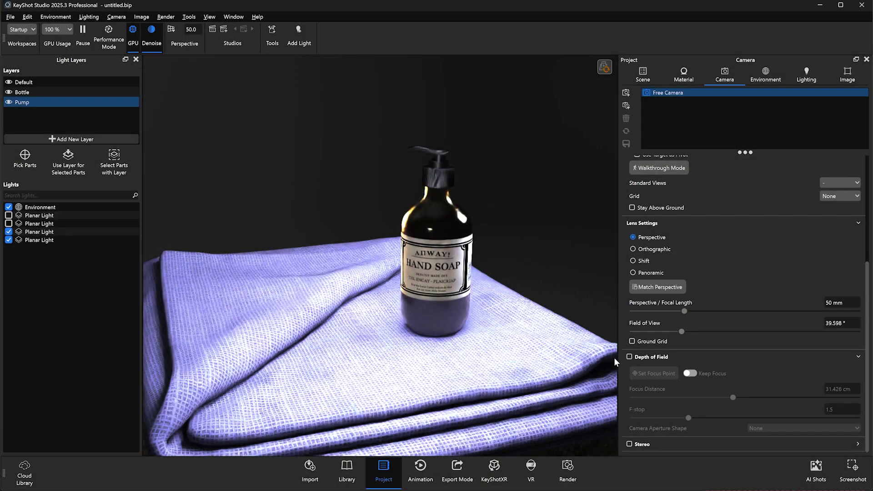
Step: Enable depth of field on the camera and set its focus point on the soap bottle's label
{"action": "left_click", "coordinate": [640, 356]}
{"action": "left_click", "coordinate": [664, 375]}
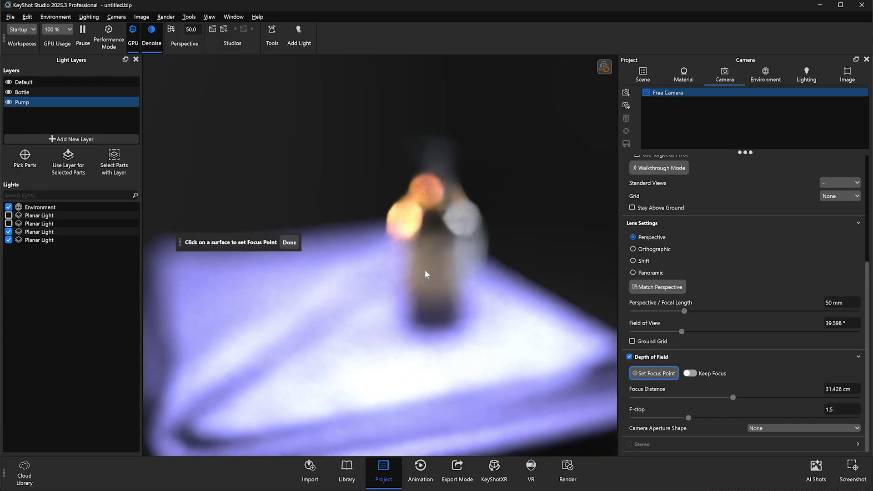
{"action": "left_click", "coordinate": [443, 259]}
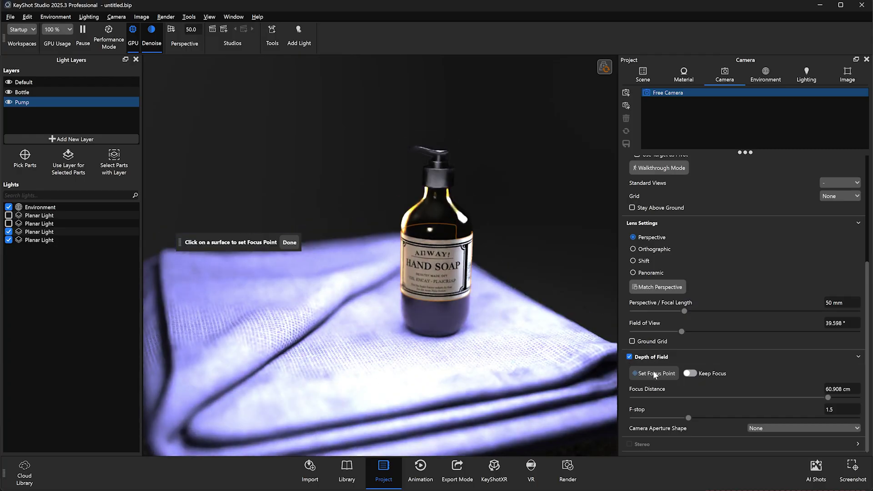
{"action": "left_click", "coordinate": [655, 373]}
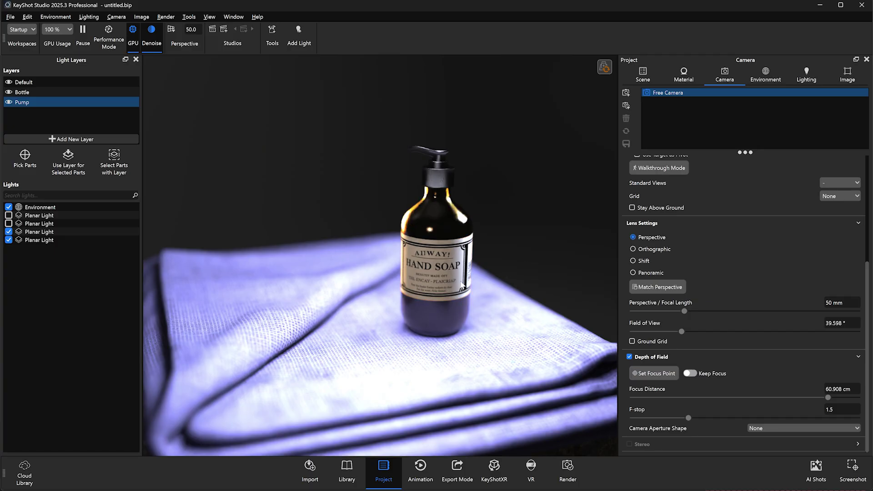
Step: Move the camera closer to the bottle and reset the focus point on its label
{"action": "scroll", "coordinate": [435, 285], "scroll_direction": "up", "scroll_amount": 5}
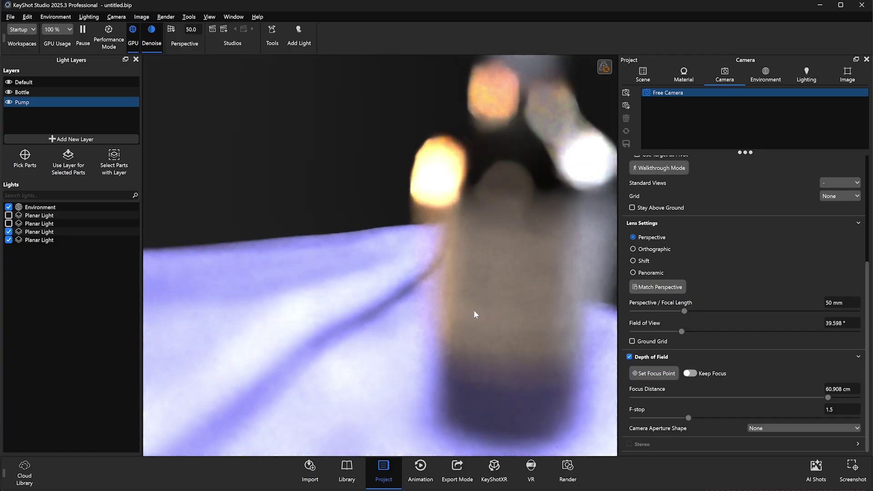
{"action": "scroll", "coordinate": [519, 274], "scroll_direction": "down", "scroll_amount": 5}
{"action": "scroll", "coordinate": [519, 273], "scroll_direction": "up", "scroll_amount": 1}
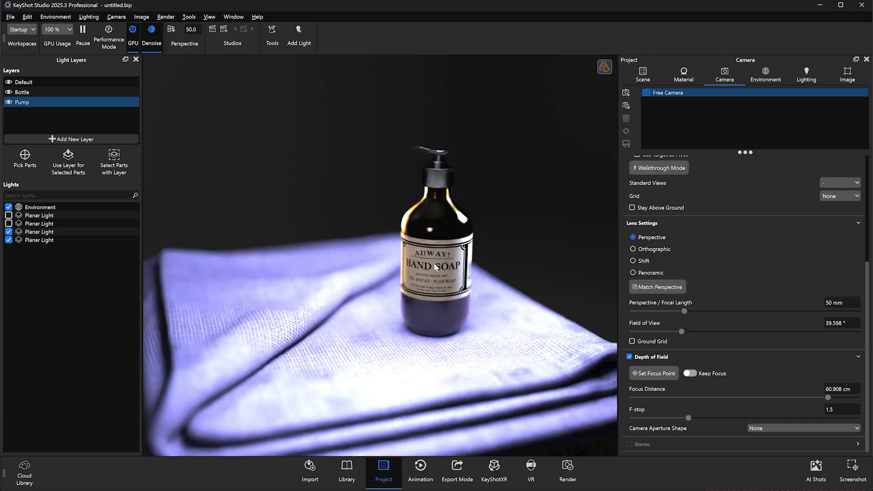
{"action": "scroll", "coordinate": [434, 263], "scroll_direction": "up", "scroll_amount": 5}
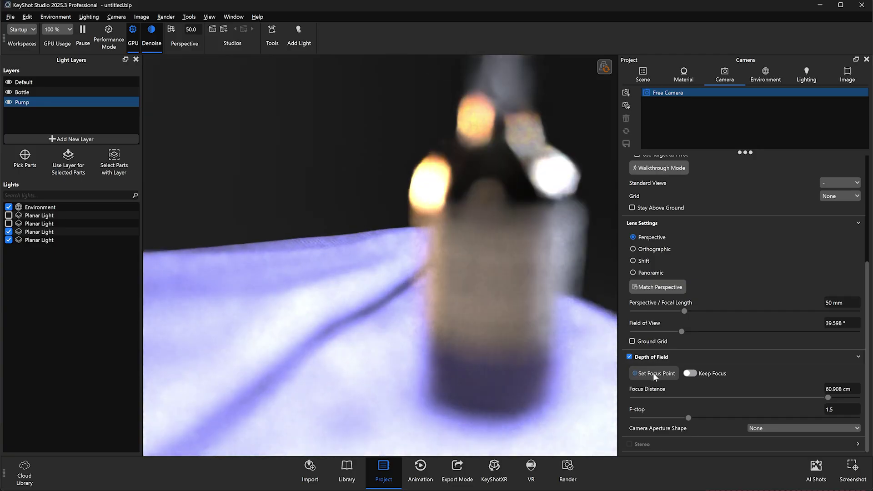
{"action": "left_click", "coordinate": [654, 374]}
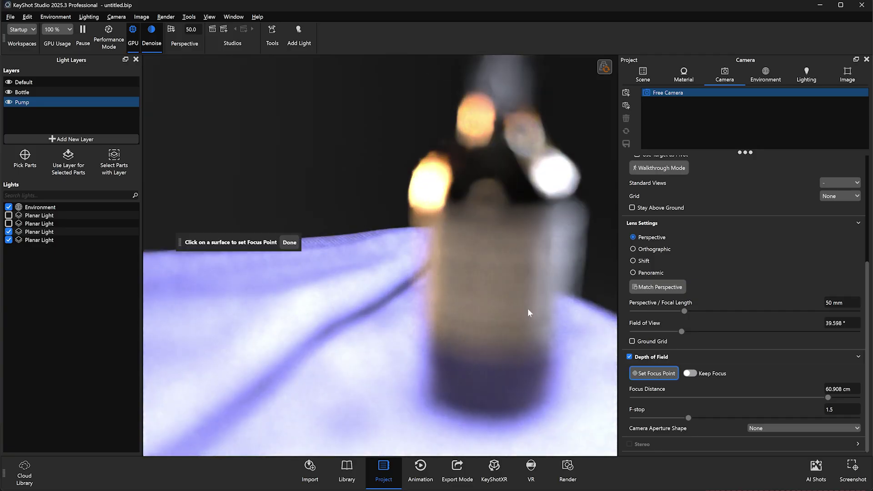
{"action": "left_click", "coordinate": [499, 273]}
{"action": "left_click", "coordinate": [289, 243]}
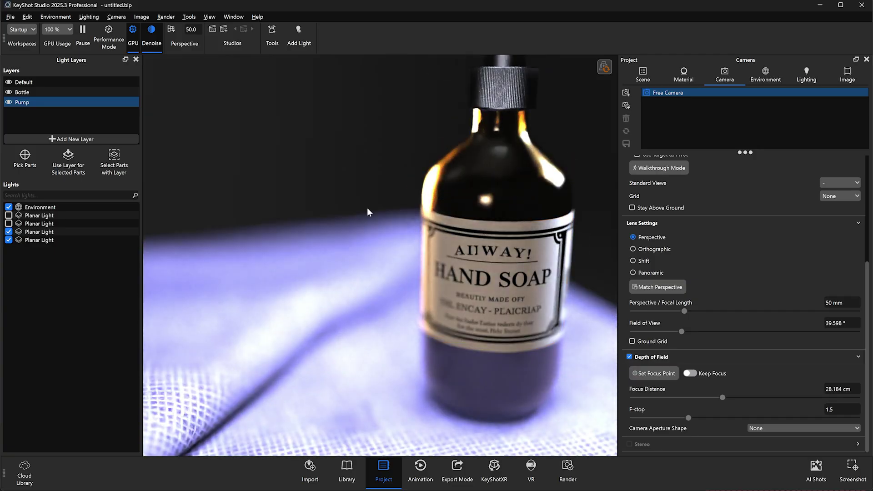
Step: Refocus the camera on the bottle label from farther away and enable Keep Focus
{"action": "scroll", "coordinate": [383, 277], "scroll_direction": "down", "scroll_amount": 5}
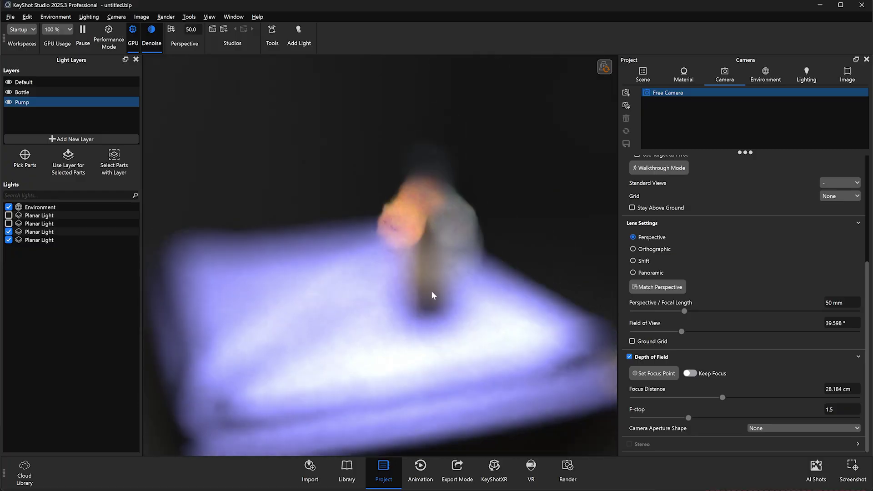
{"action": "left_click", "coordinate": [655, 373]}
{"action": "left_click", "coordinate": [433, 248]}
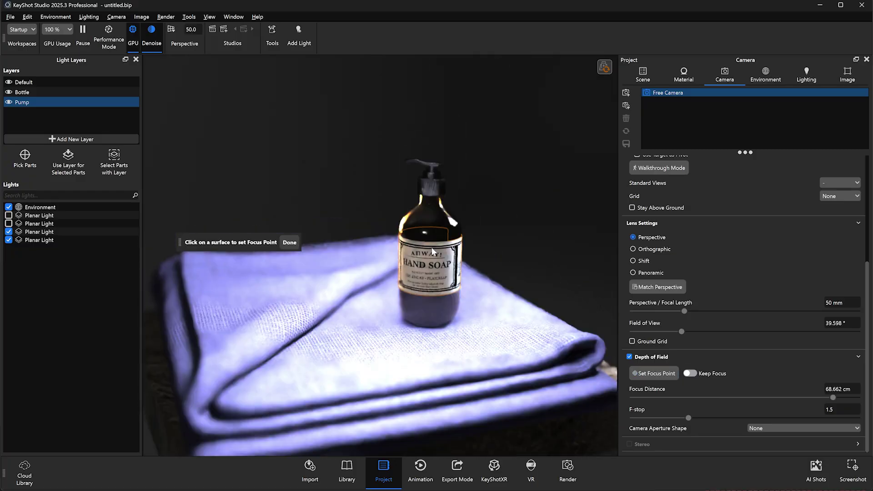
{"action": "left_click", "coordinate": [698, 372]}
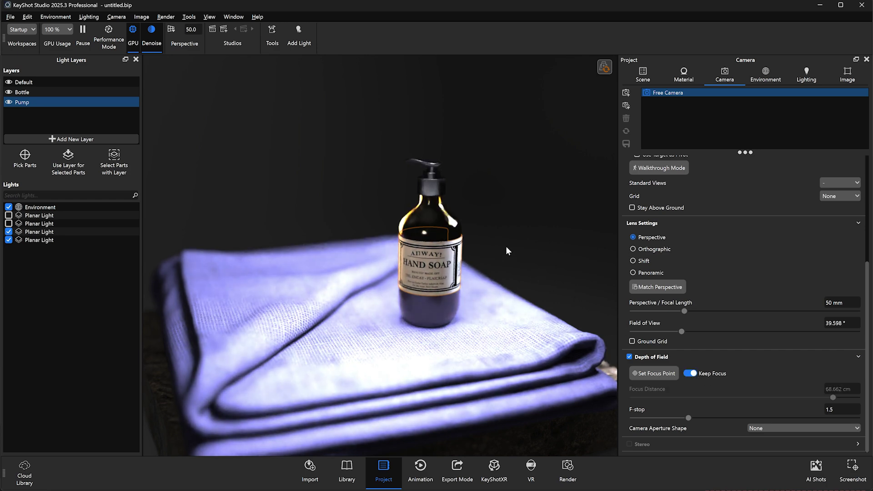
Step: Test Keep Focus at different camera distances, then set a new focus point on the label's HAND SOAP text
{"action": "scroll", "coordinate": [507, 249], "scroll_direction": "down", "scroll_amount": 5}
{"action": "scroll", "coordinate": [507, 248], "scroll_direction": "down", "scroll_amount": 2}
{"action": "scroll", "coordinate": [511, 250], "scroll_direction": "down", "scroll_amount": 2}
{"action": "scroll", "coordinate": [476, 290], "scroll_direction": "up", "scroll_amount": 10}
{"action": "scroll", "coordinate": [344, 270], "scroll_direction": "up", "scroll_amount": 6}
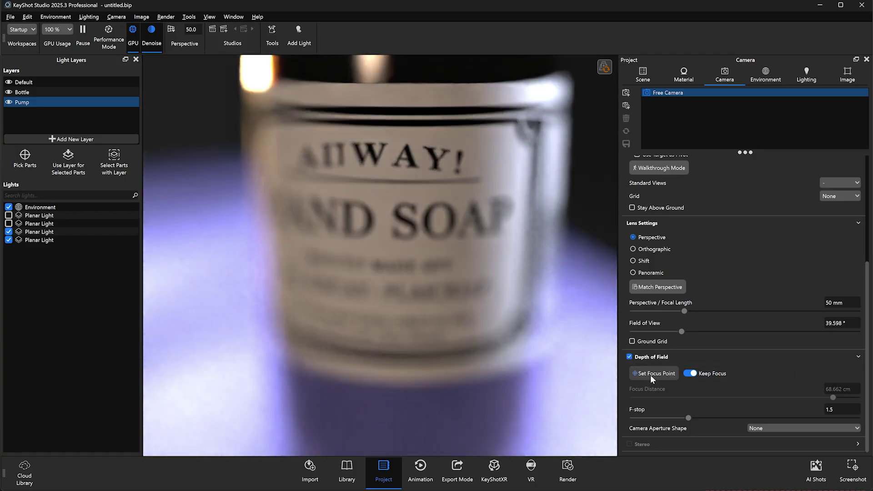
{"action": "left_click", "coordinate": [653, 373]}
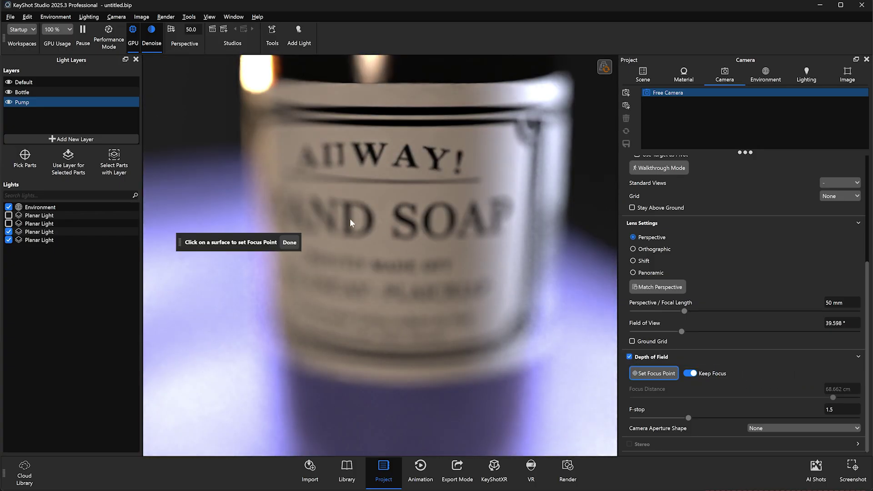
{"action": "left_click", "coordinate": [349, 220]}
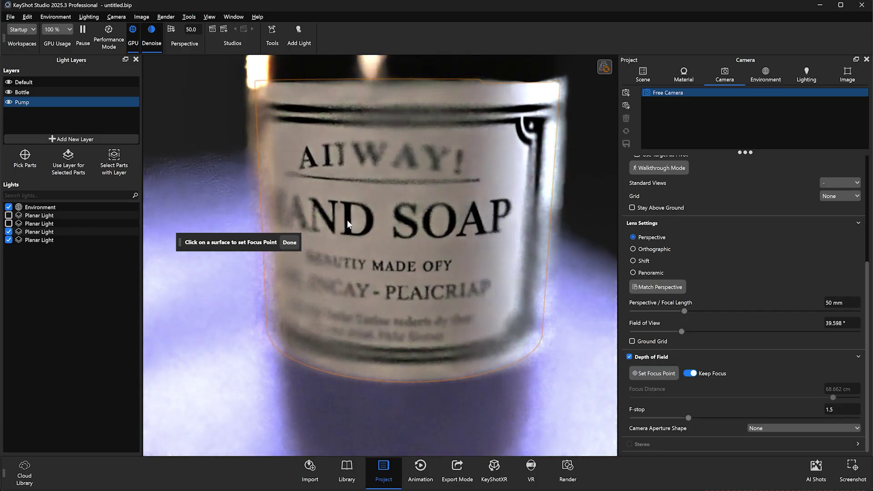
{"action": "left_click", "coordinate": [289, 242]}
Step: Set the camera's depth of field F-stop to 3
{"action": "scroll", "coordinate": [380, 264], "scroll_direction": "down", "scroll_amount": 6}
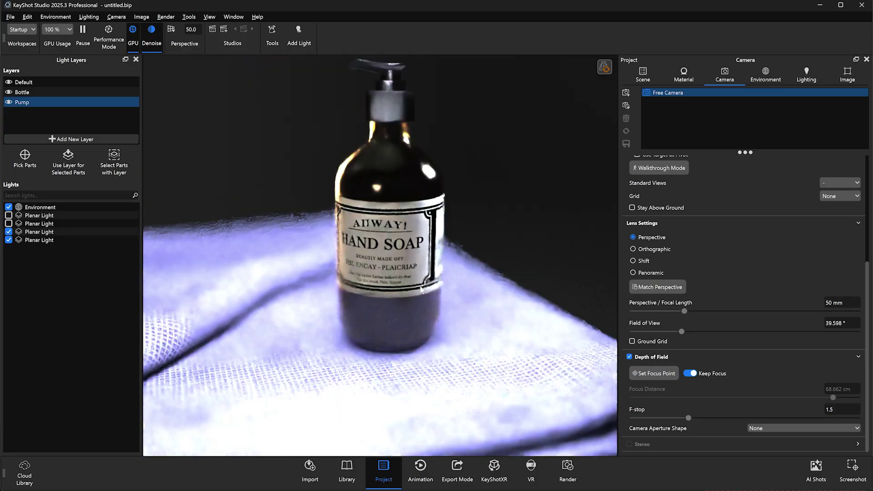
{"action": "scroll", "coordinate": [389, 275], "scroll_direction": "down", "scroll_amount": 4}
{"action": "scroll", "coordinate": [389, 275], "scroll_direction": "up", "scroll_amount": 6}
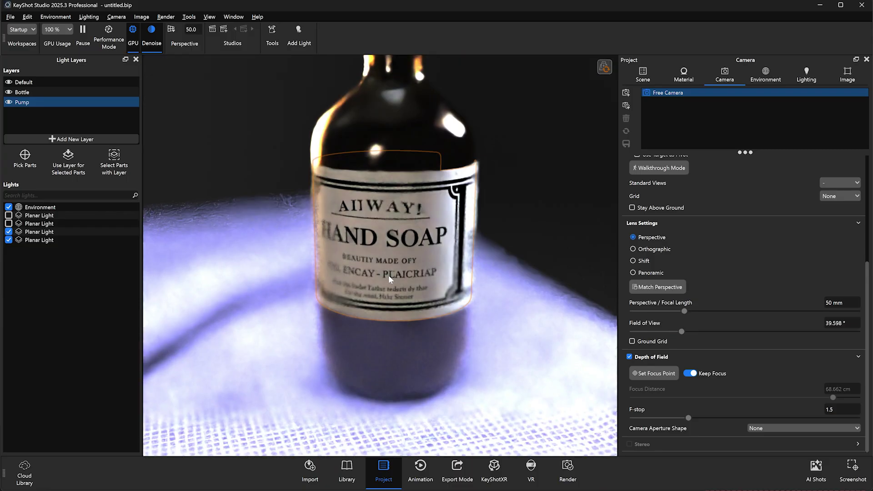
{"action": "middle_click_drag", "start_coordinate": [388, 274], "coordinate": [250, 269]}
{"action": "scroll", "coordinate": [254, 272], "scroll_direction": "down", "scroll_amount": 6}
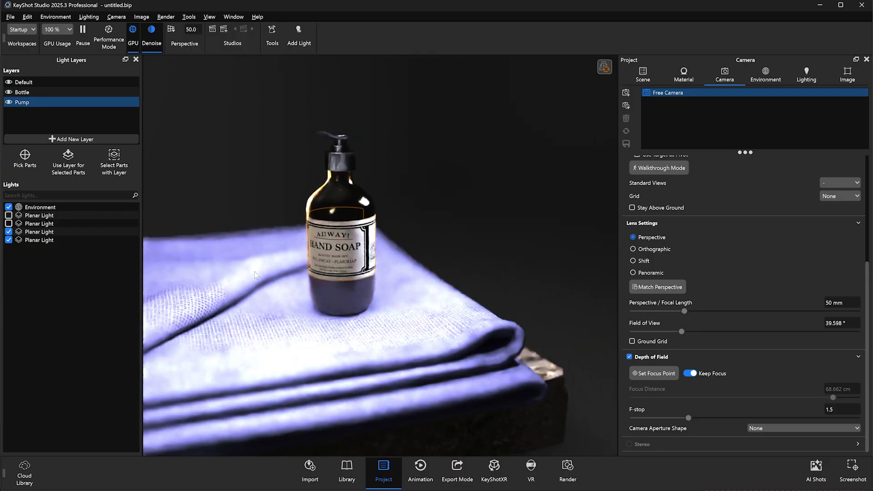
{"action": "middle_click_drag", "start_coordinate": [398, 263], "coordinate": [493, 254]}
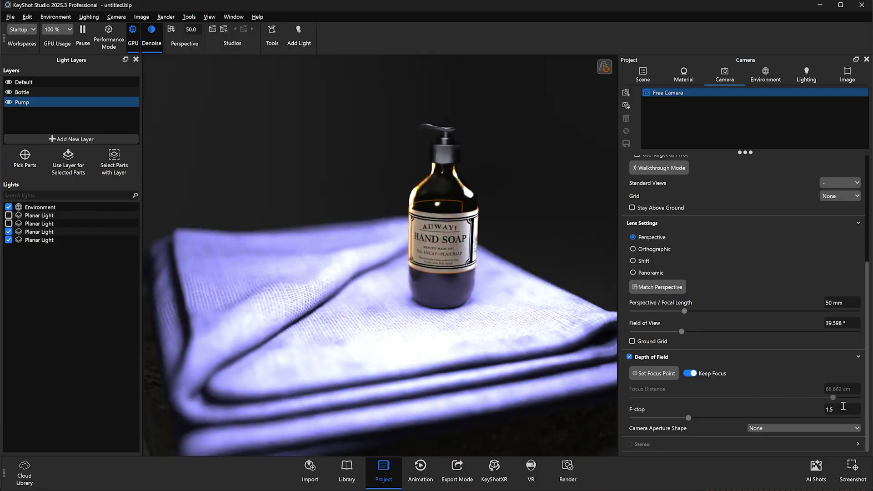
{"action": "type", "text": "3"}
{"action": "key", "text": "Return"}
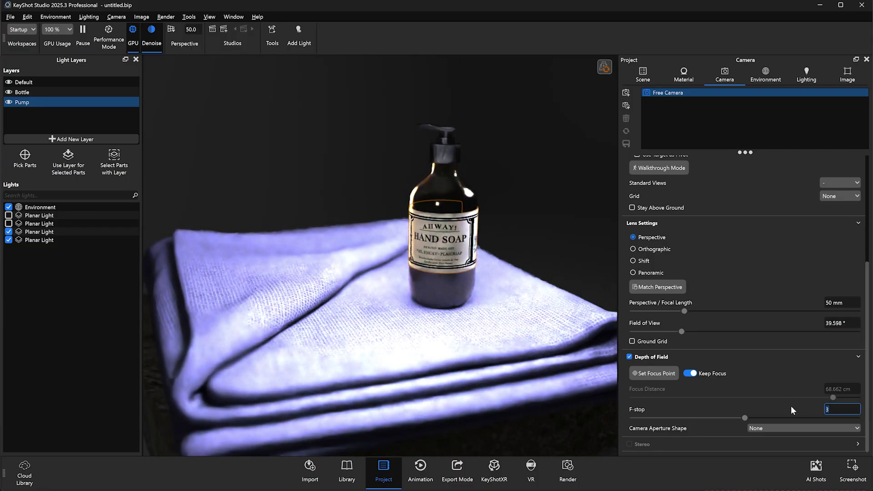
{"action": "left_click_drag", "start_coordinate": [544, 231], "coordinate": [558, 226]}
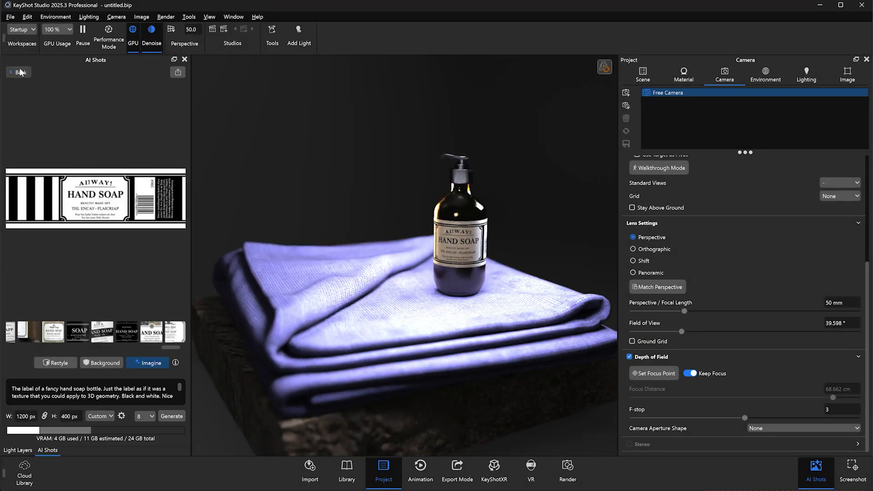
Step: Switch AI Shots to Background mode and replace the label prompt with a new one starting with "Dar"
{"action": "left_click", "coordinate": [19, 72]}
{"action": "left_click", "coordinate": [96, 435]}
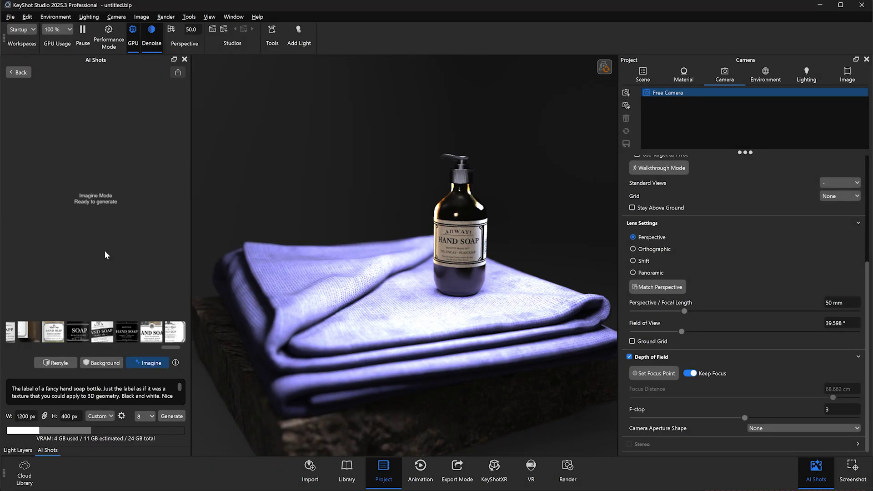
{"action": "left_click", "coordinate": [104, 363]}
{"action": "triple_click", "coordinate": [88, 390]}
{"action": "type", "text": "Dar"}
Step: Frame the bottle and folded towel from a lower angle with a focal length of about 133 mm
{"action": "left_click_drag", "start_coordinate": [371, 192], "coordinate": [351, 177]}
{"action": "scroll", "coordinate": [350, 177], "scroll_direction": "up", "scroll_amount": 4}
{"action": "middle_click_drag", "start_coordinate": [350, 178], "coordinate": [358, 253]}
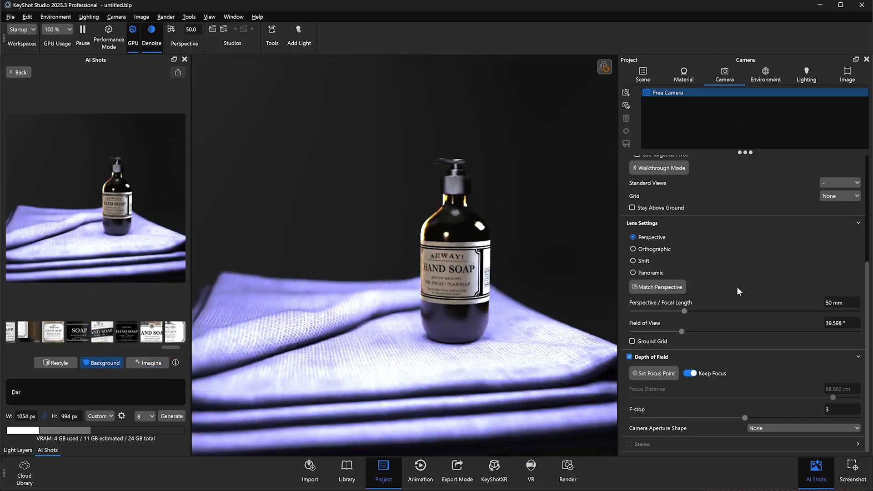
{"action": "left_click", "coordinate": [647, 249]}
{"action": "left_click", "coordinate": [632, 293]}
{"action": "left_click_drag", "start_coordinate": [741, 362], "coordinate": [771, 362]}
{"action": "scroll", "coordinate": [768, 359], "scroll_direction": "down", "scroll_amount": 2}
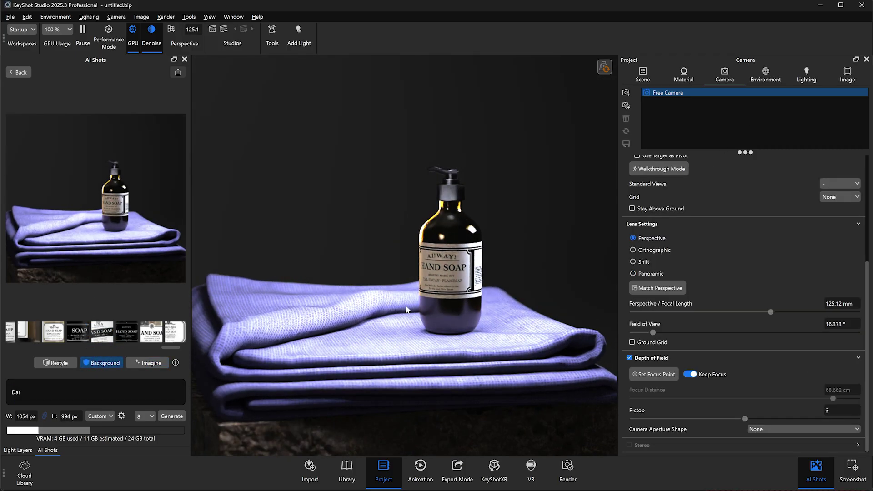
{"action": "left_click_drag", "start_coordinate": [421, 367], "coordinate": [399, 283]}
{"action": "scroll", "coordinate": [398, 280], "scroll_direction": "down", "scroll_amount": 3}
{"action": "left_click_drag", "start_coordinate": [771, 312], "coordinate": [774, 310]}
{"action": "left_click_drag", "start_coordinate": [775, 310], "coordinate": [720, 305]}
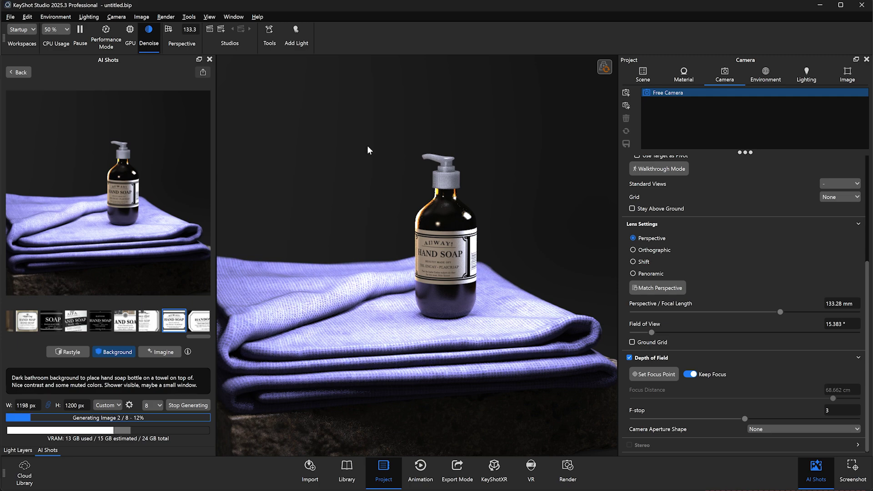
Step: Save the current view as a new camera and lock it
{"action": "left_click", "coordinate": [625, 93]}
{"action": "right_click", "coordinate": [667, 101]}
{"action": "left_click", "coordinate": [680, 143]}
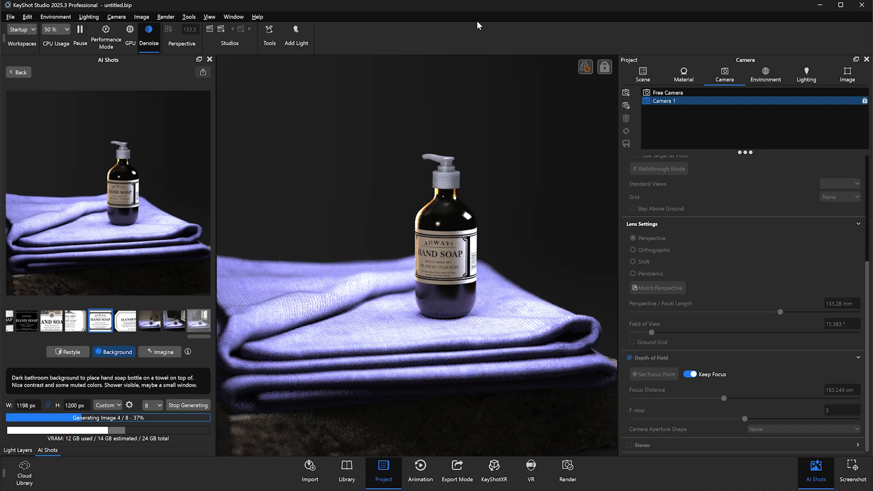
Step: Apply the generated bathroom image with shower and window as the scene's backplate and set the image resolution width to 1022 px
{"action": "left_click", "coordinate": [179, 283]}
{"action": "right_click", "coordinate": [205, 312]}
{"action": "left_click", "coordinate": [226, 376]}
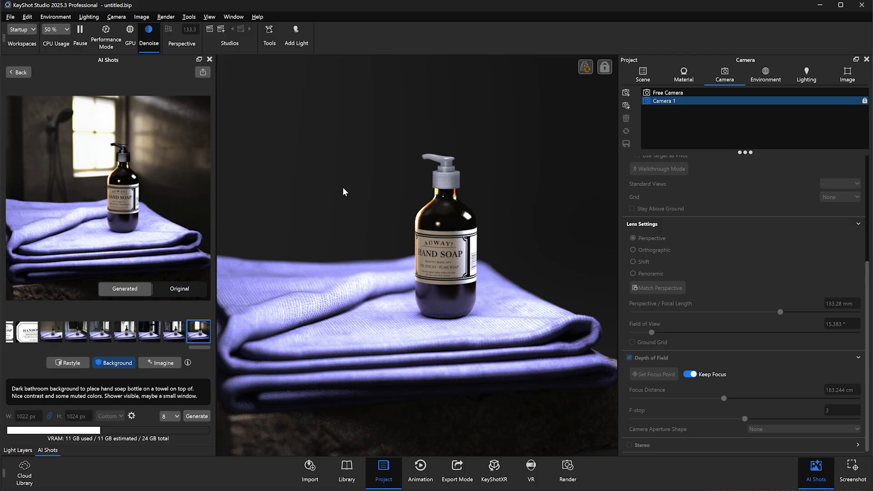
{"action": "left_click_drag", "start_coordinate": [327, 213], "coordinate": [328, 214]}
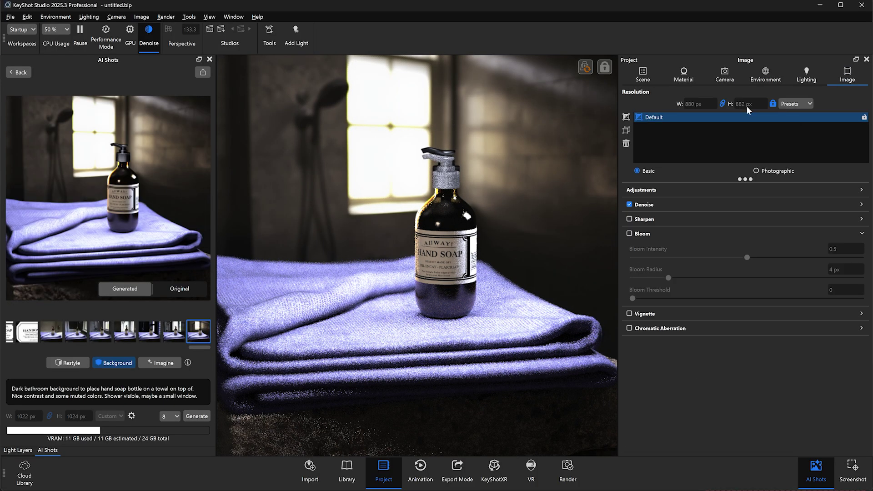
{"action": "key", "text": "Return"}
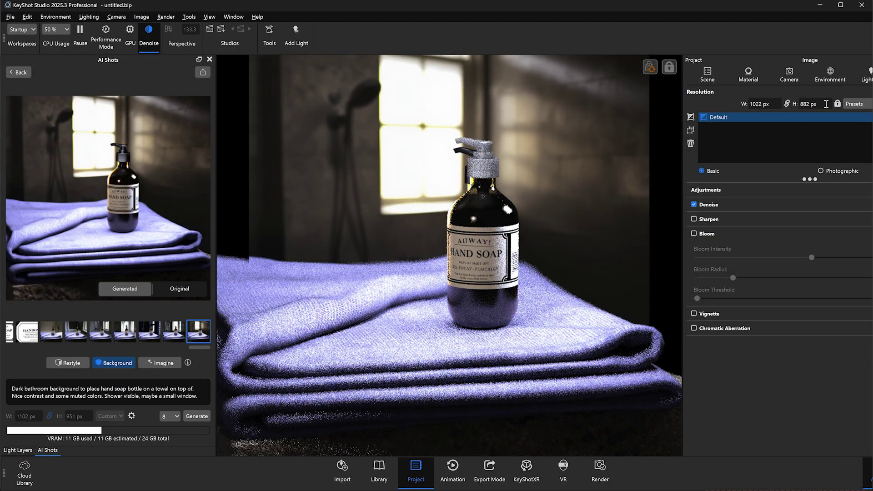
{"action": "key", "text": "Return"}
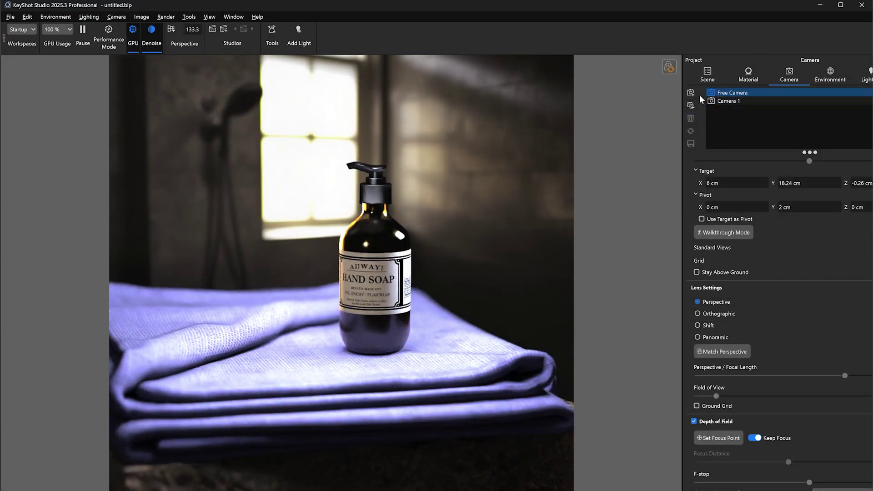
Step: Save the bottle view over the bathroom backplate as another new camera
{"action": "left_click", "coordinate": [690, 105]}
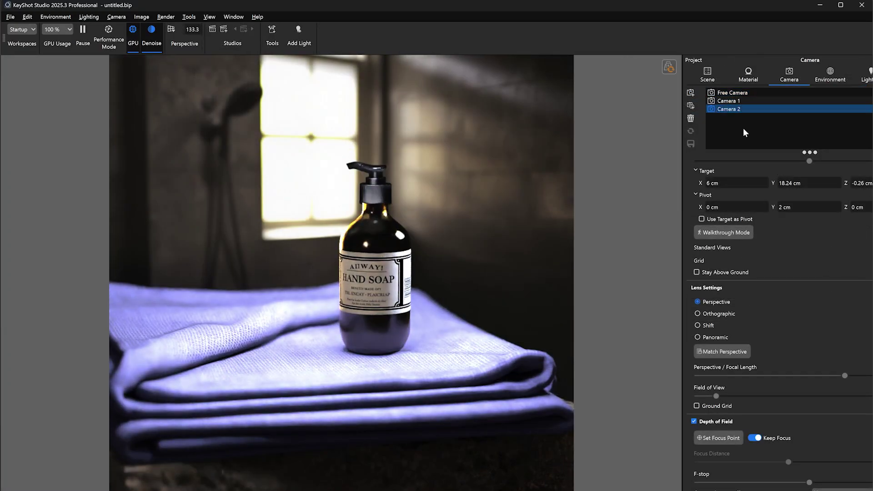
{"action": "right_click", "coordinate": [739, 125]}
{"action": "left_click", "coordinate": [757, 155]}
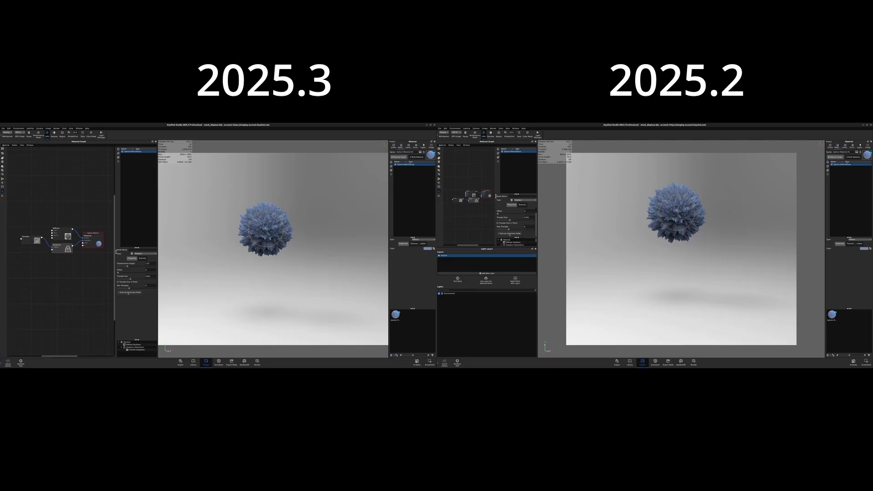
Step: Execute the geometry node on the blue displaced sphere in both the 2025.3 and 2025.2 versions
{"action": "left_click", "coordinate": [129, 293]}
{"action": "left_click", "coordinate": [509, 233]}
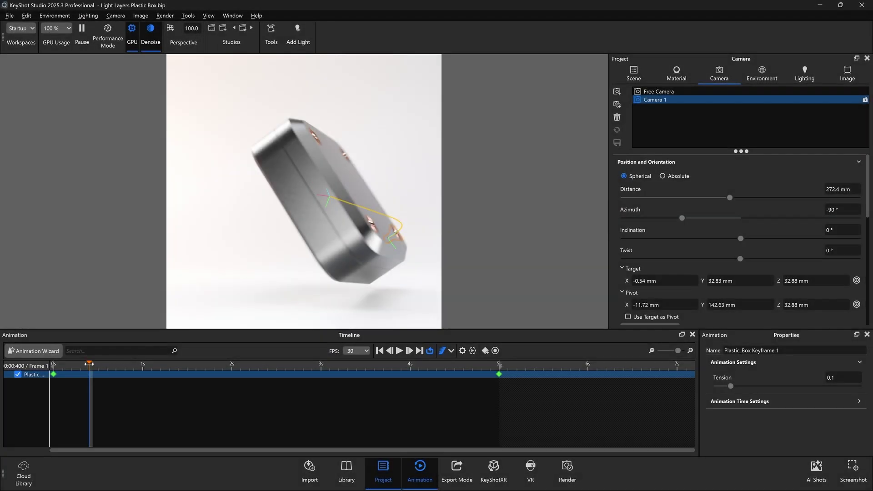
Step: Enable the Cryptomatte pass in the render settings for the plastic box animation
{"action": "left_click_drag", "start_coordinate": [89, 363], "coordinate": [114, 386]}
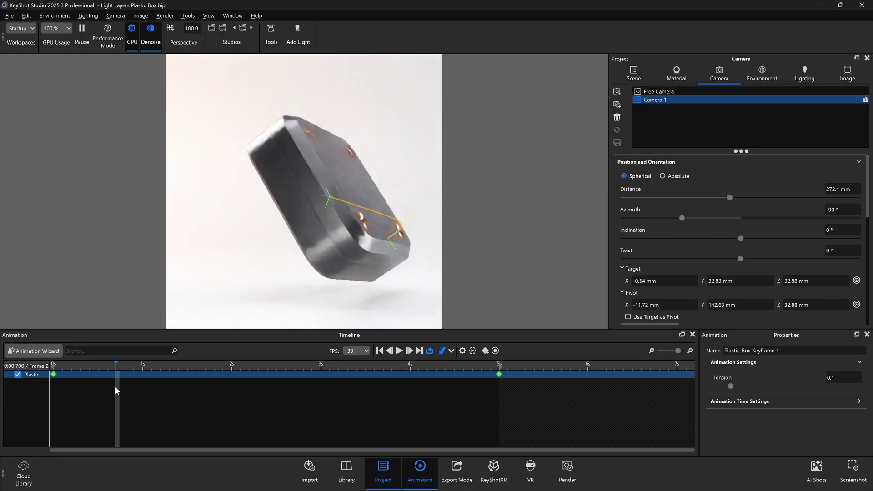
{"action": "left_click", "coordinate": [568, 471]}
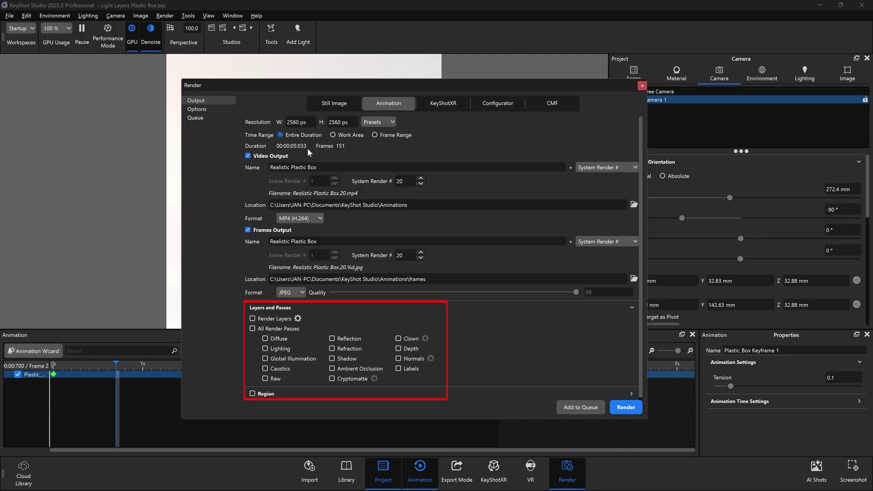
{"action": "left_click", "coordinate": [351, 379]}
{"action": "left_click", "coordinate": [373, 378]}
{"action": "left_click", "coordinate": [460, 402]}
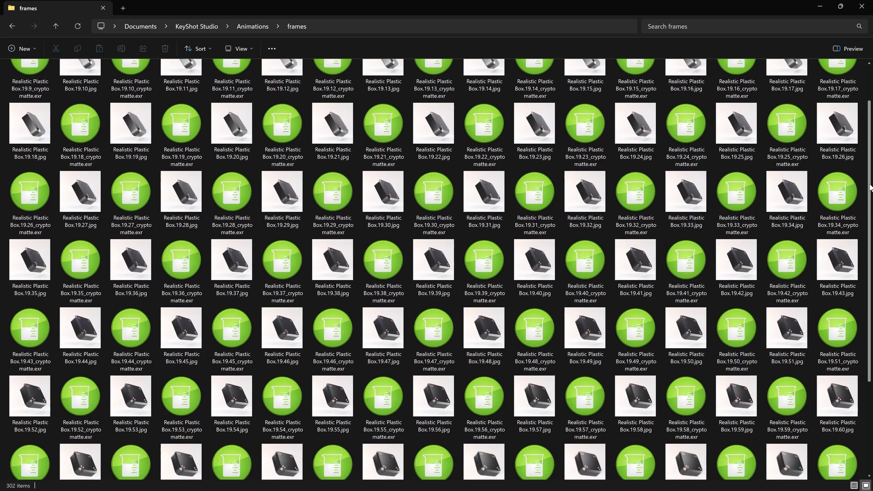
Step: Look through the rendered JPEG frames and Cryptomatte EXR files in the frames folder
{"action": "scroll", "coordinate": [868, 287], "scroll_direction": "down", "scroll_amount": 5}
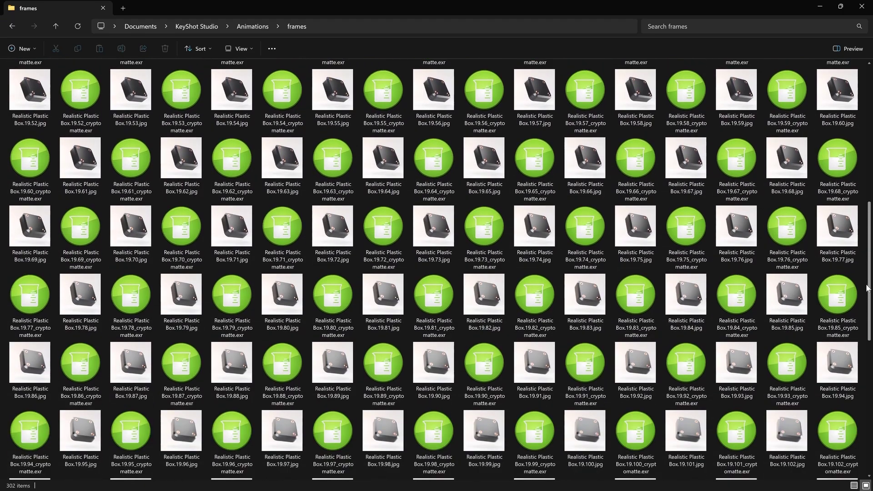
{"action": "left_click_drag", "start_coordinate": [867, 287], "coordinate": [864, 429]}
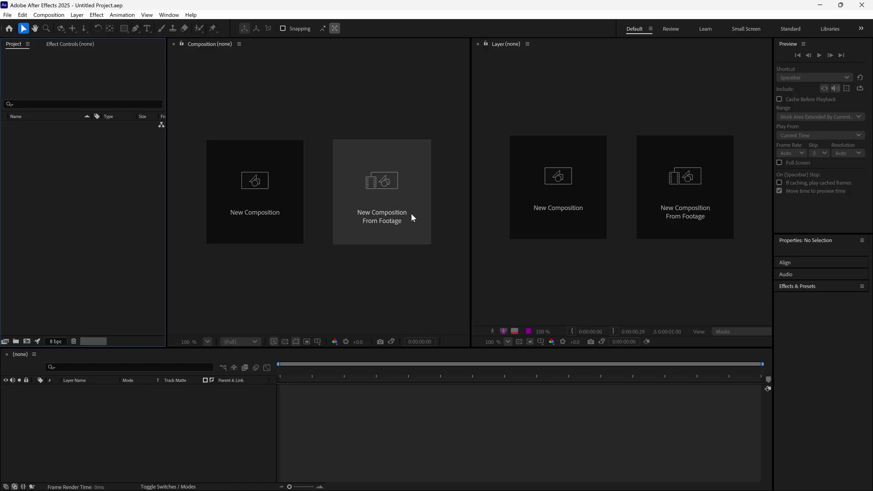
Step: In After Effects, import the Realistic Plastic Box.19 JPEG frames as an image sequence with a new composition
{"action": "left_click", "coordinate": [408, 204]}
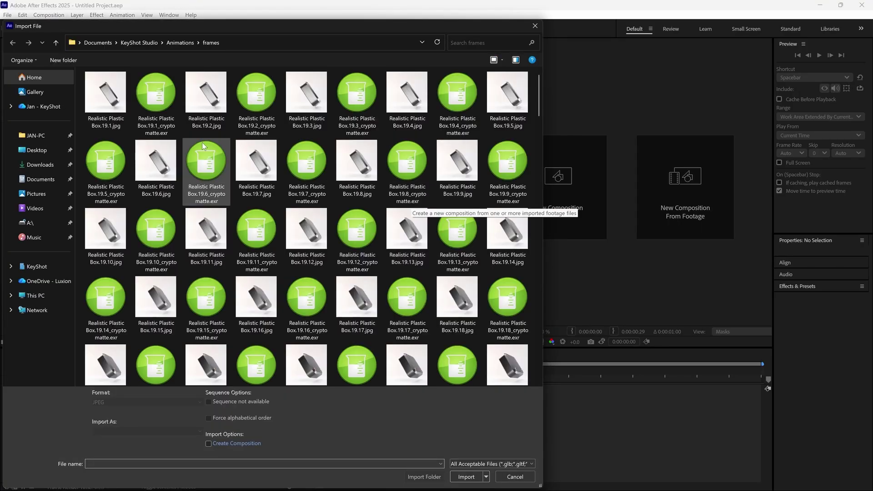
{"action": "left_click", "coordinate": [110, 98]}
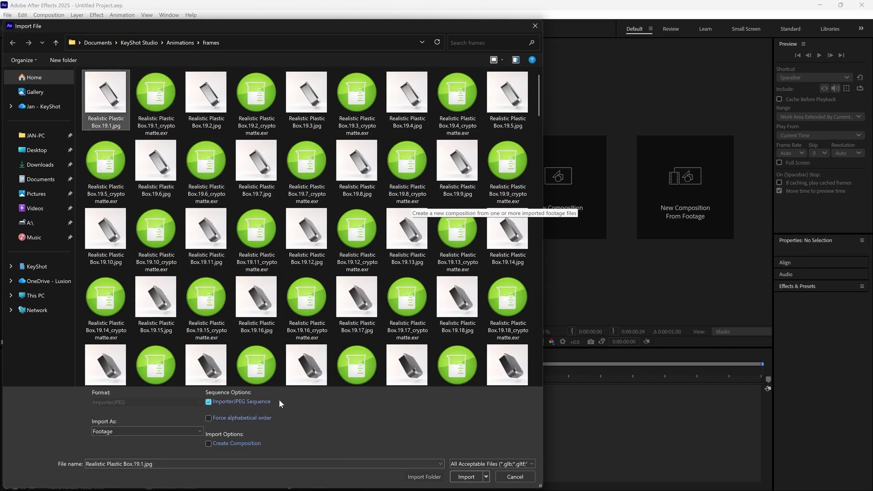
{"action": "left_click", "coordinate": [236, 443]}
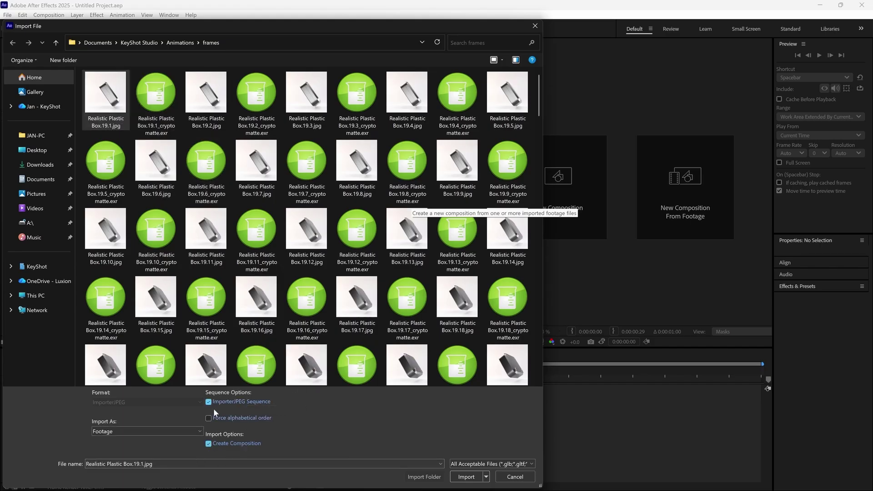
{"action": "left_click", "coordinate": [456, 477]}
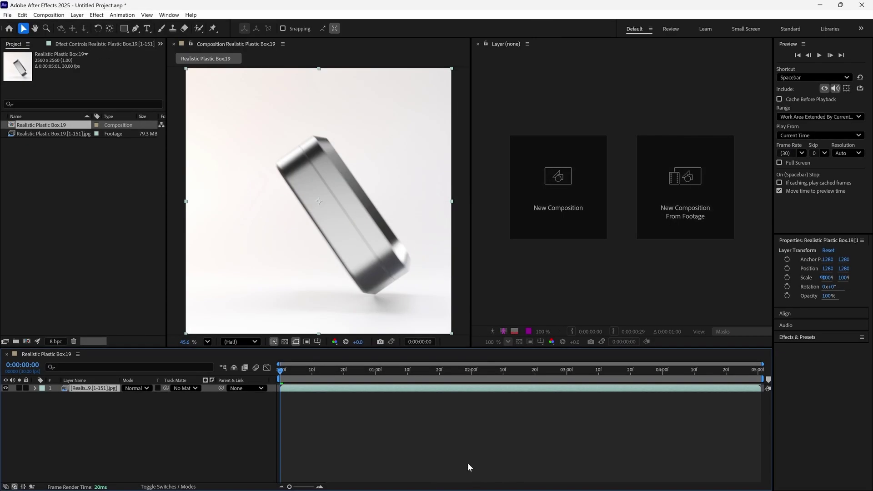
Step: Import the Realistic Plastic Box.19 cryptomatte EXR files as an OpenEXR sequence
{"action": "left_click", "coordinate": [7, 15]}
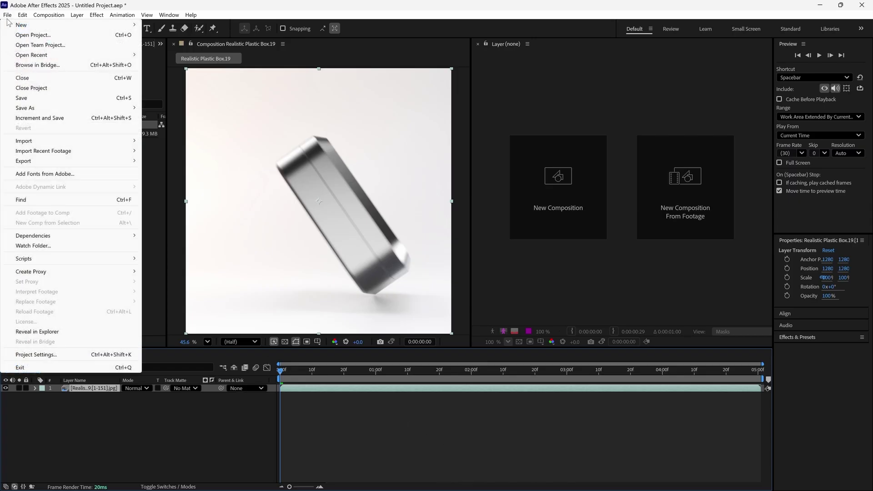
{"action": "mouse_move", "coordinate": [28, 140]}
{"action": "left_click", "coordinate": [153, 141]}
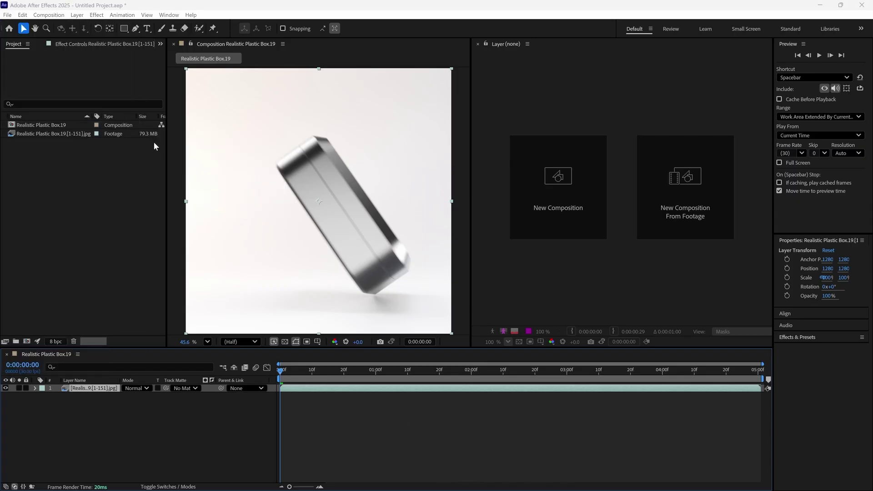
{"action": "left_click", "coordinate": [154, 101]}
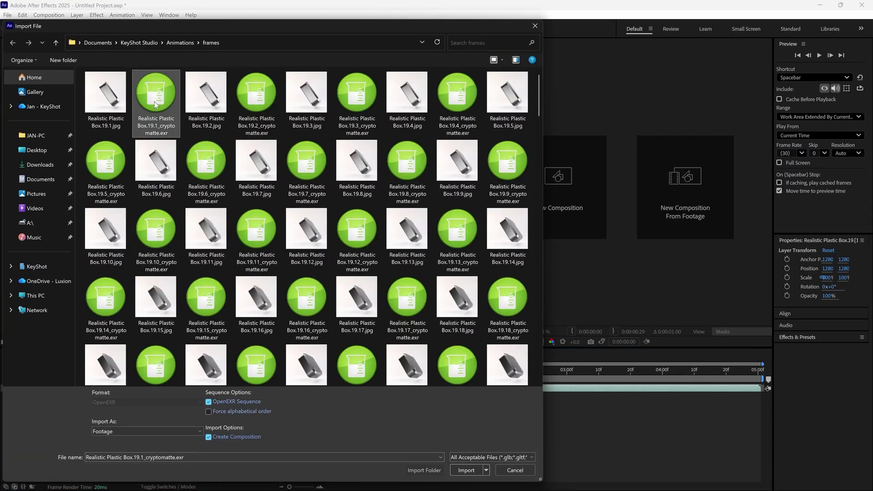
{"action": "left_click", "coordinate": [466, 471]}
Step: Place the cryptomatte EXR footage below the JPEG layer in the composition and apply the Cryptomatte effect to it
{"action": "left_click_drag", "start_coordinate": [59, 145], "coordinate": [132, 394]}
{"action": "left_click_drag", "start_coordinate": [295, 377], "coordinate": [316, 372]}
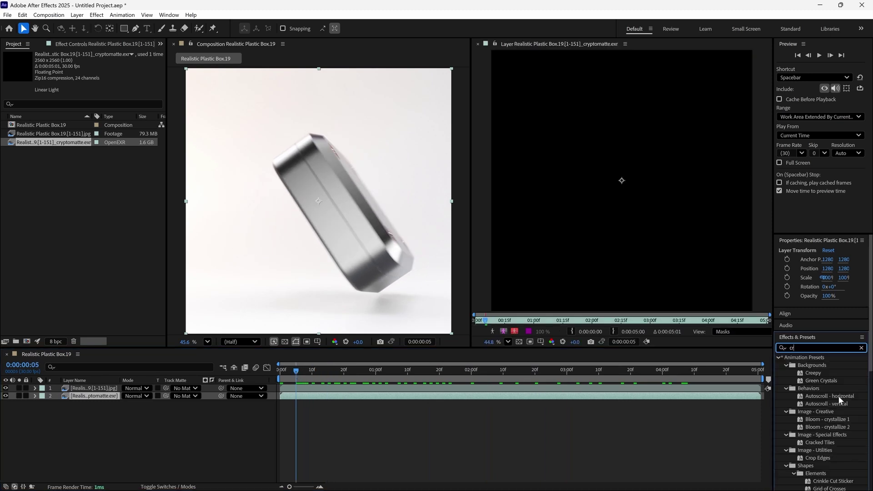
{"action": "type", "text": "y"}
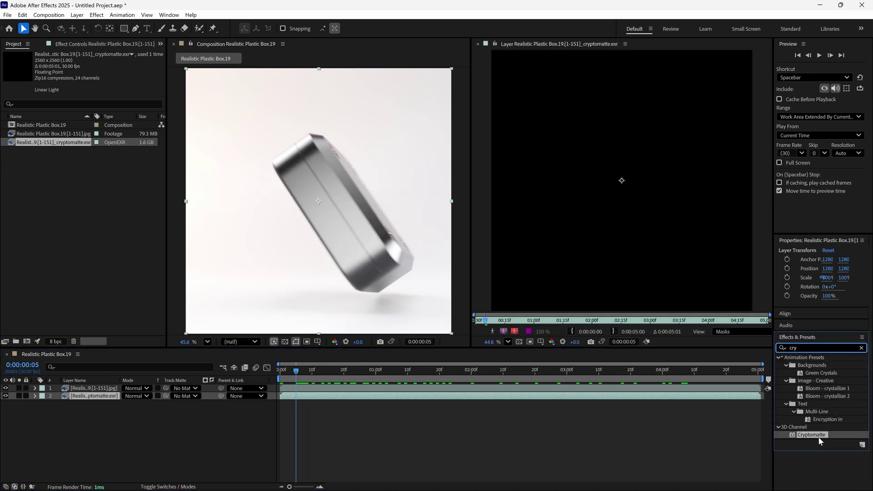
{"action": "left_click_drag", "start_coordinate": [812, 435], "coordinate": [640, 223]}
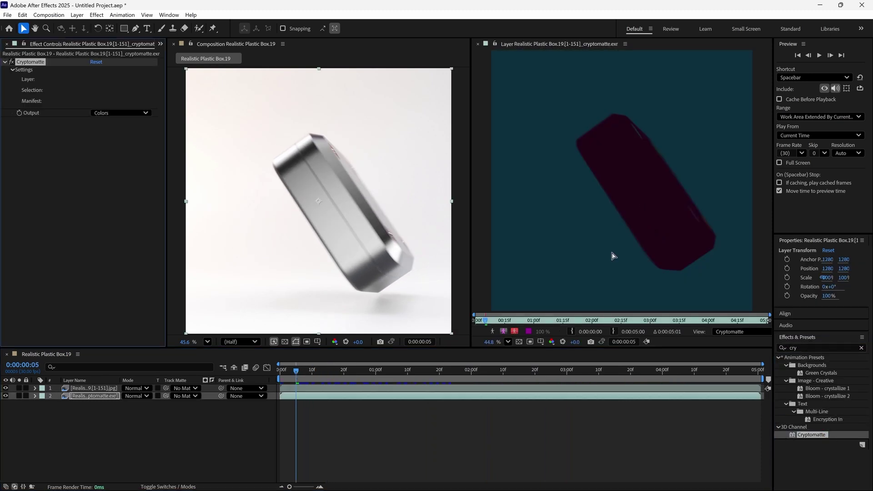
Step: Go to 0:00:01:09, where the screws face the camera, and set the Cryptomatte output to Matted Colors
{"action": "left_click_drag", "start_coordinate": [317, 382], "coordinate": [403, 378]}
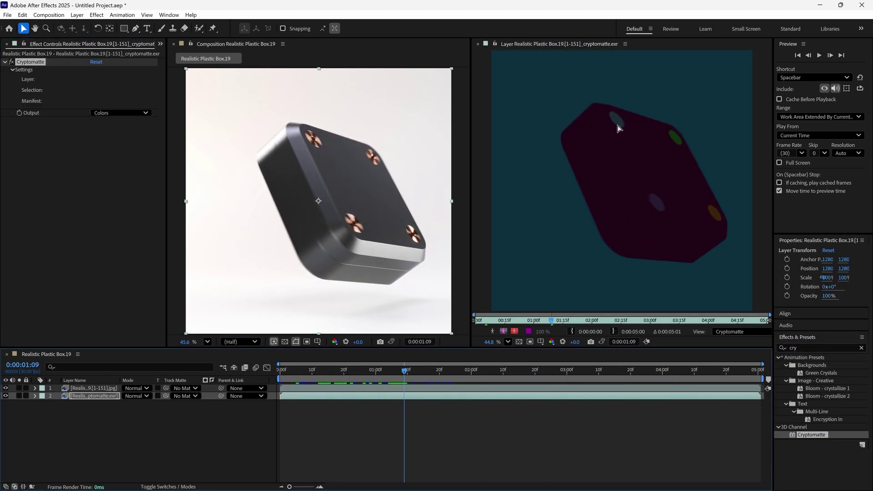
{"action": "left_click", "coordinate": [119, 113]}
{"action": "left_click", "coordinate": [123, 132]}
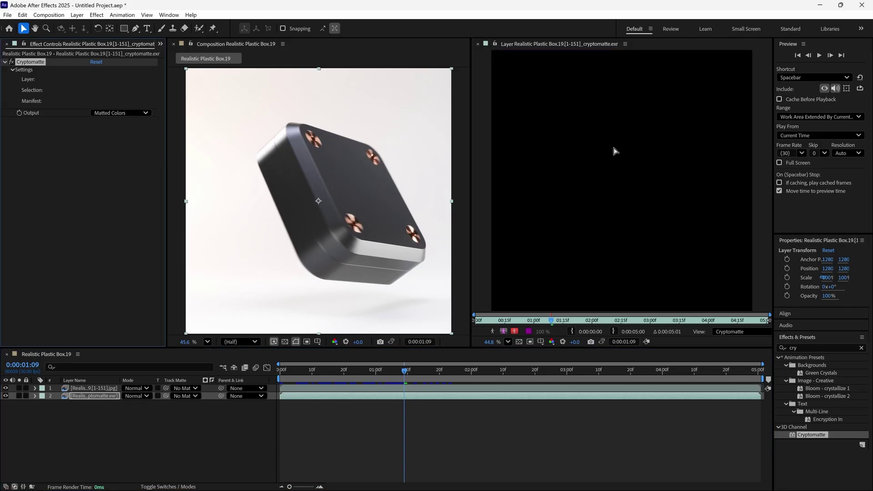
Step: Pick all four screws into the Cryptomatte selection, undoing any stray pick of the box body
{"action": "left_click", "coordinate": [617, 151]}
{"action": "left_click", "coordinate": [616, 120]}
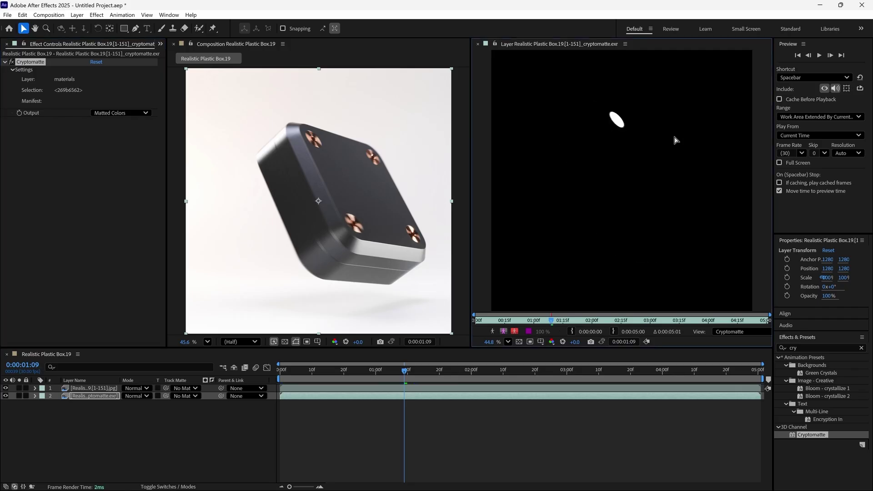
{"action": "left_click", "coordinate": [675, 138], "text": "shift"}
{"action": "left_click", "coordinate": [696, 204], "text": "shift"}
{"action": "key", "text": "ctrl+z"}
{"action": "left_click", "coordinate": [712, 211], "text": "shift"}
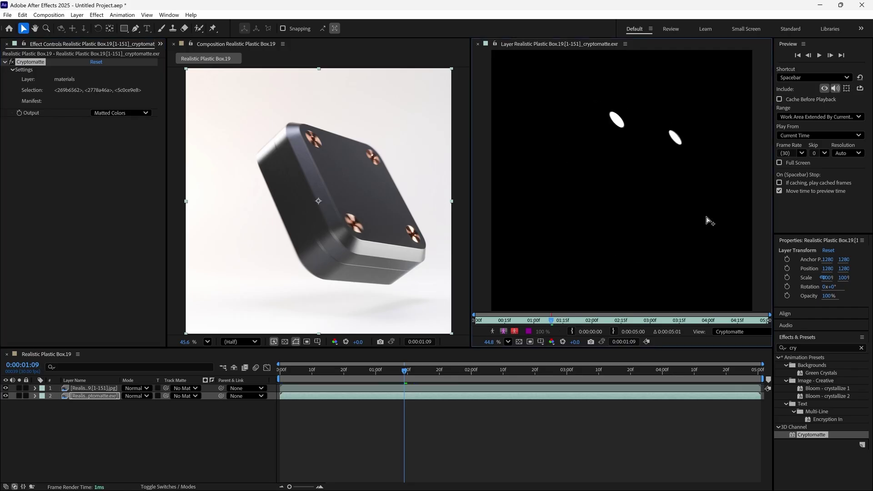
{"action": "left_click", "coordinate": [657, 209], "text": "shift"}
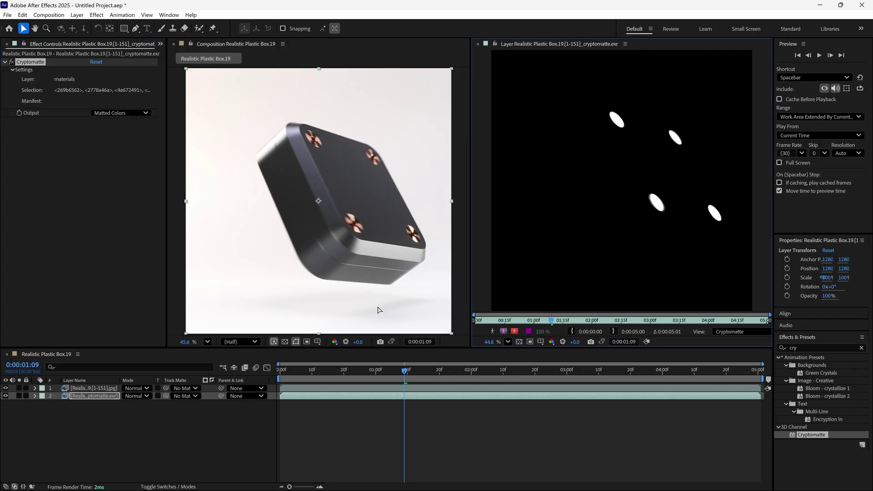
Step: Use the cryptomatte EXR layer as the JPEG layer's track matte and check the isolated screws at several frames
{"action": "left_click", "coordinate": [401, 371]}
{"action": "left_click_drag", "start_coordinate": [401, 372], "coordinate": [489, 373]}
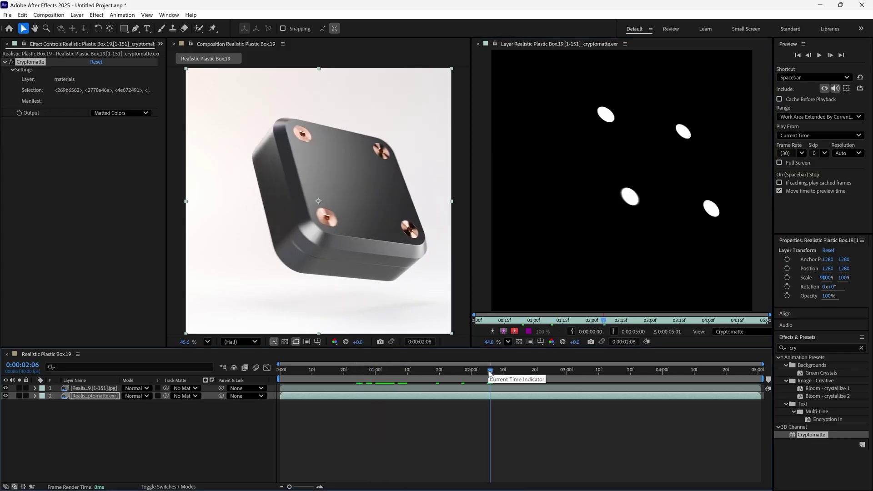
{"action": "left_click", "coordinate": [195, 389]}
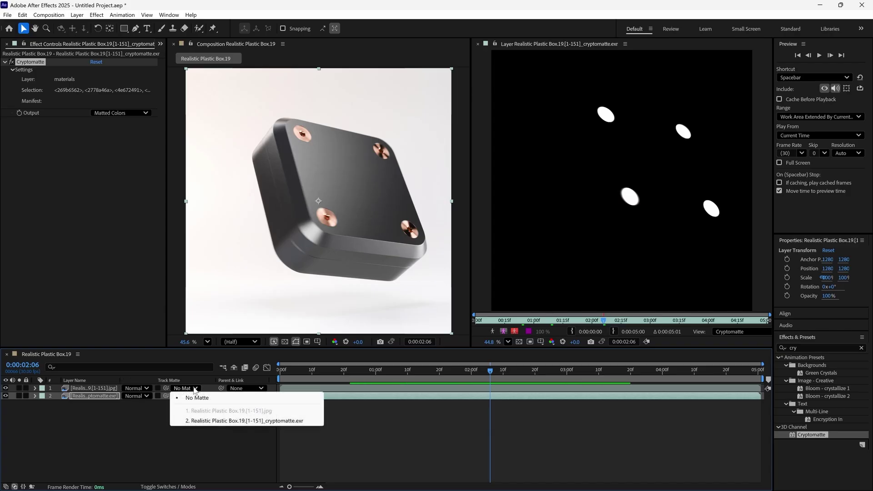
{"action": "left_click", "coordinate": [248, 421]}
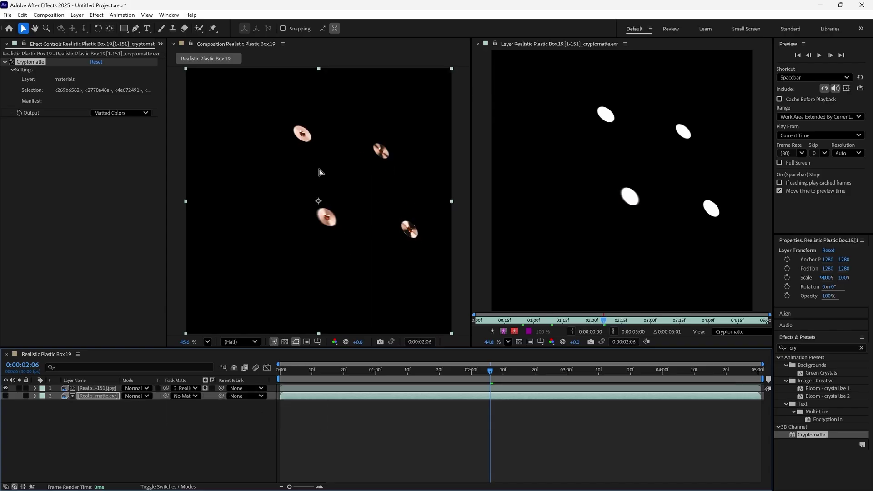
{"action": "left_click", "coordinate": [494, 372]}
{"action": "left_click_drag", "start_coordinate": [494, 371], "coordinate": [446, 373]}
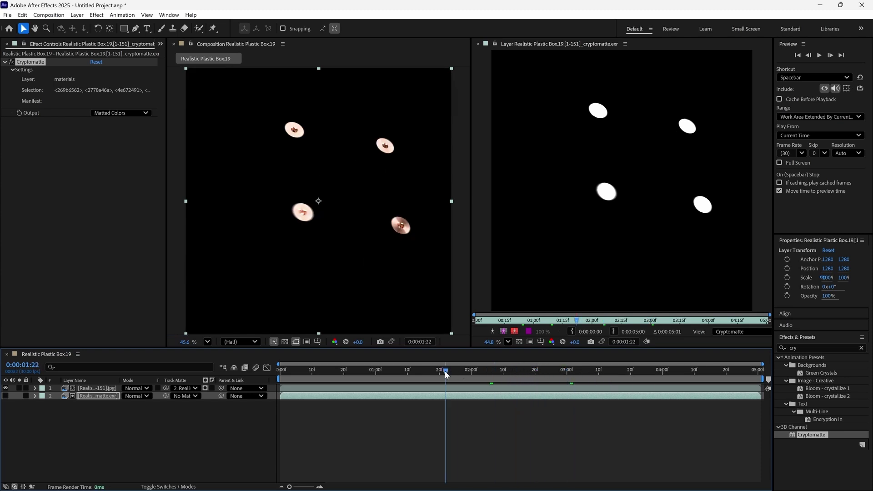
{"action": "left_click", "coordinate": [89, 413]}
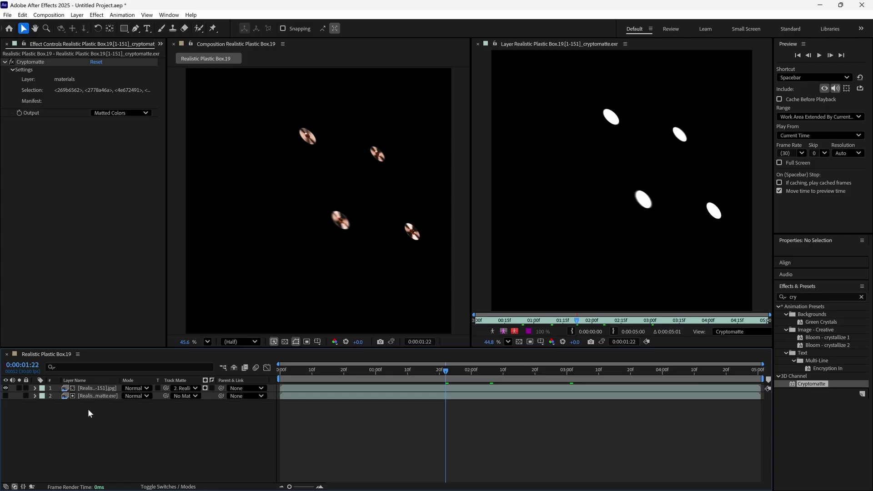
Step: Duplicate the JPEG layer and set the lower copy's track matte to No Matte
{"action": "left_click", "coordinate": [92, 391]}
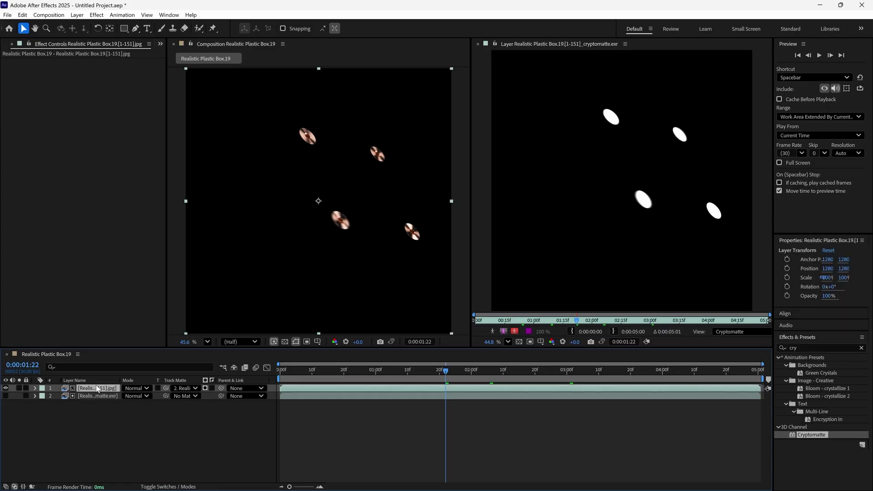
{"action": "key", "text": "ctrl+d"}
{"action": "left_click", "coordinate": [184, 396]}
{"action": "left_click", "coordinate": [199, 406]}
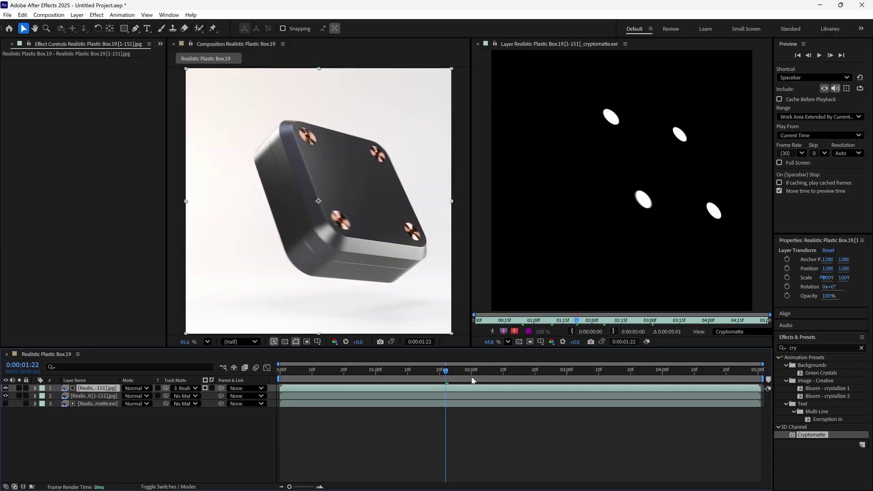
Step: Apply the Curves color correction effect to the matted top JPEG layer, previewing a screw at 0:00:02:27
{"action": "left_click_drag", "start_coordinate": [446, 372], "coordinate": [539, 374]}
{"action": "left_click", "coordinate": [557, 372]}
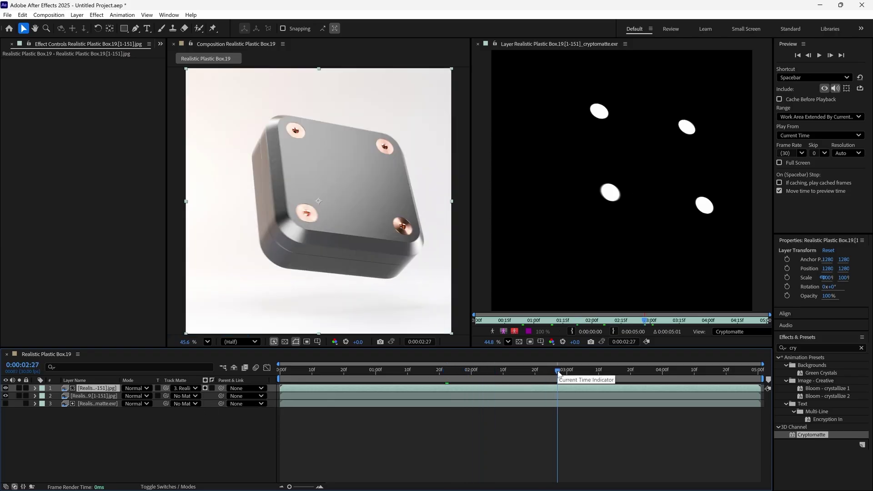
{"action": "scroll", "coordinate": [361, 197], "scroll_direction": "up", "scroll_amount": 10}
{"action": "left_click", "coordinate": [96, 14]}
{"action": "mouse_move", "coordinate": [158, 130]}
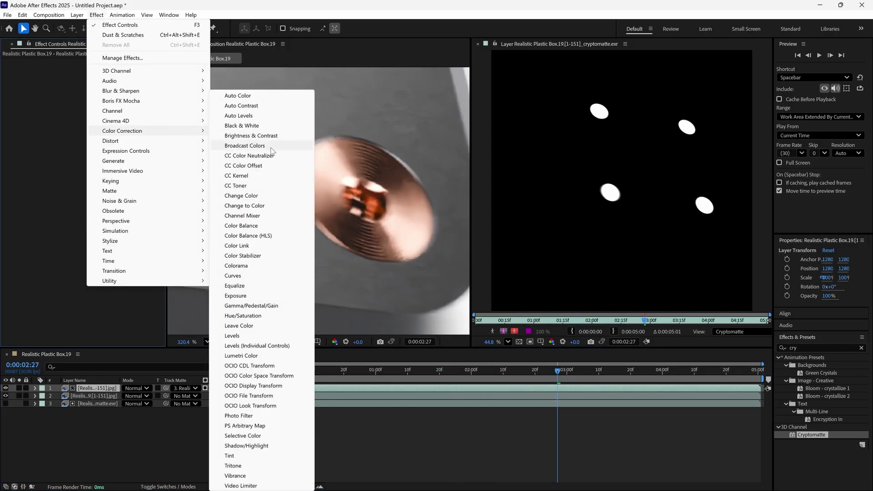
{"action": "left_click", "coordinate": [254, 278]}
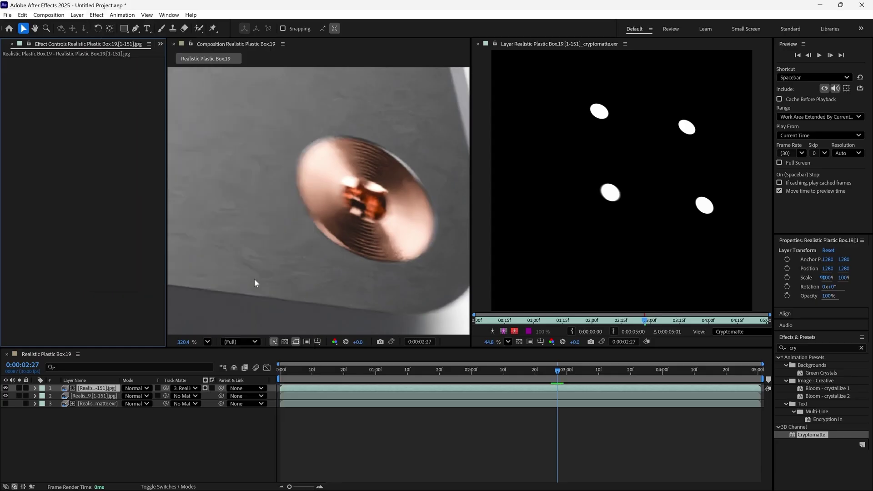
Step: Shape the RGB curve with two points, pulling both shadows and highlights below the diagonal to deepen the copper screws
{"action": "left_click_drag", "start_coordinate": [34, 193], "coordinate": [40, 180]}
{"action": "left_click_drag", "start_coordinate": [110, 114], "coordinate": [112, 127]}
{"action": "scroll", "coordinate": [308, 187], "scroll_direction": "down", "scroll_amount": 8}
{"action": "left_click_drag", "start_coordinate": [359, 229], "coordinate": [346, 233]}
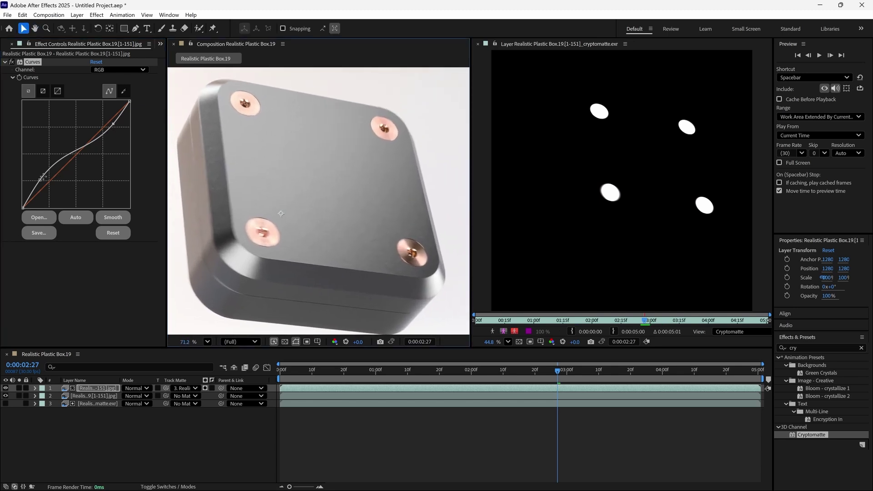
{"action": "left_click_drag", "start_coordinate": [39, 178], "coordinate": [53, 188]}
{"action": "mouse_move", "coordinate": [113, 123]}
{"action": "left_mouse_down"}
{"action": "mouse_move", "coordinate": [103, 122]}
{"action": "mouse_move", "coordinate": [118, 130]}
{"action": "left_mouse_up"}
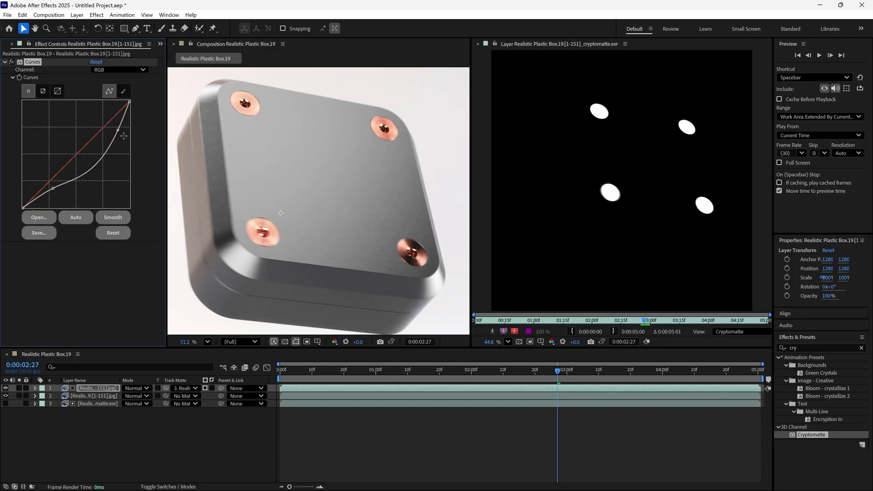